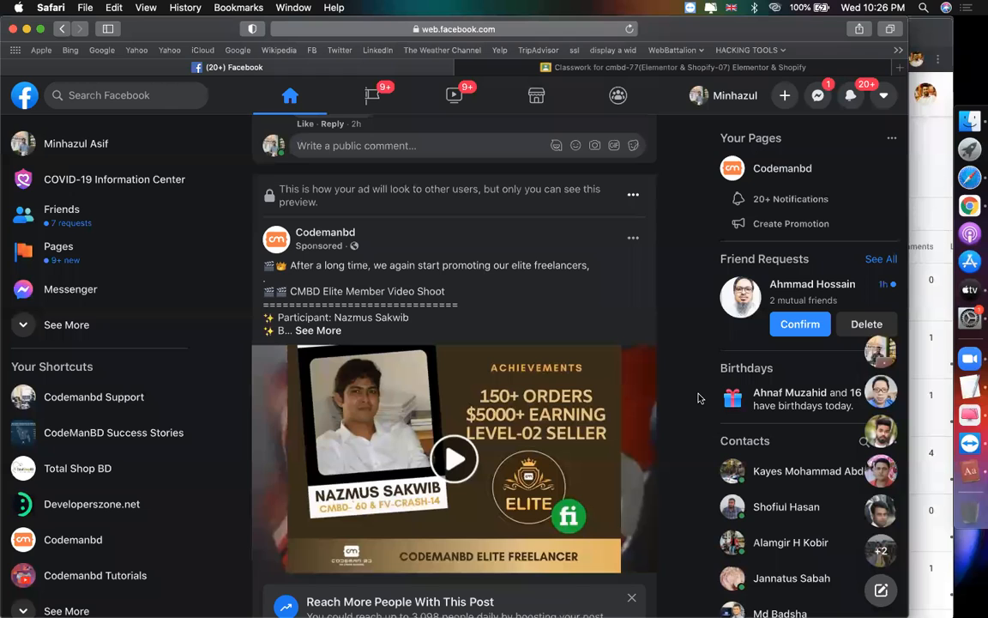
Step: Switch to the cmbd-77 (Elementor & Shopify-07) Classwork tab and scroll to its top
click(587, 70)
scroll(776, 368, up, 5)
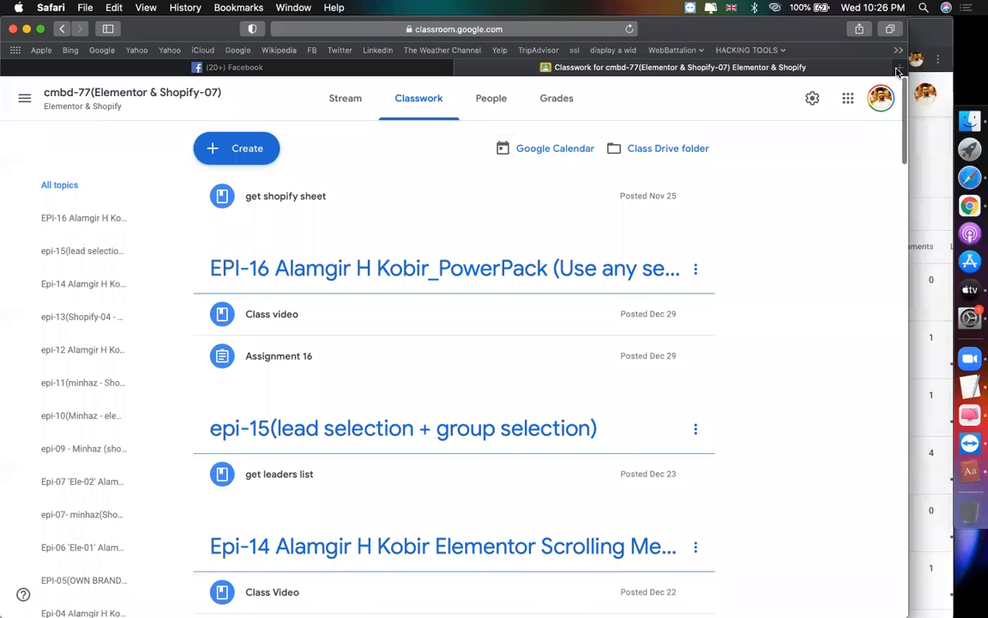
Step: Open the MASTER DATABASE spreadsheet in a new tab
key(super+t)
text(mas)
key(Return)
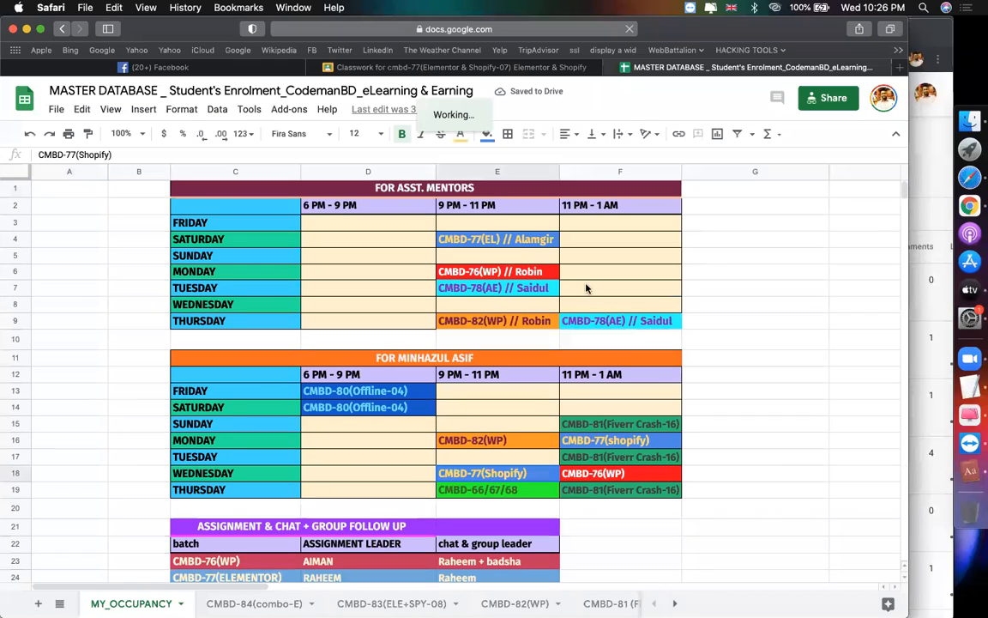
Step: Check the Saturday CMBD-77(EL) and Monday and Wednesday CMBD-77(Shopify) slots
click(528, 245)
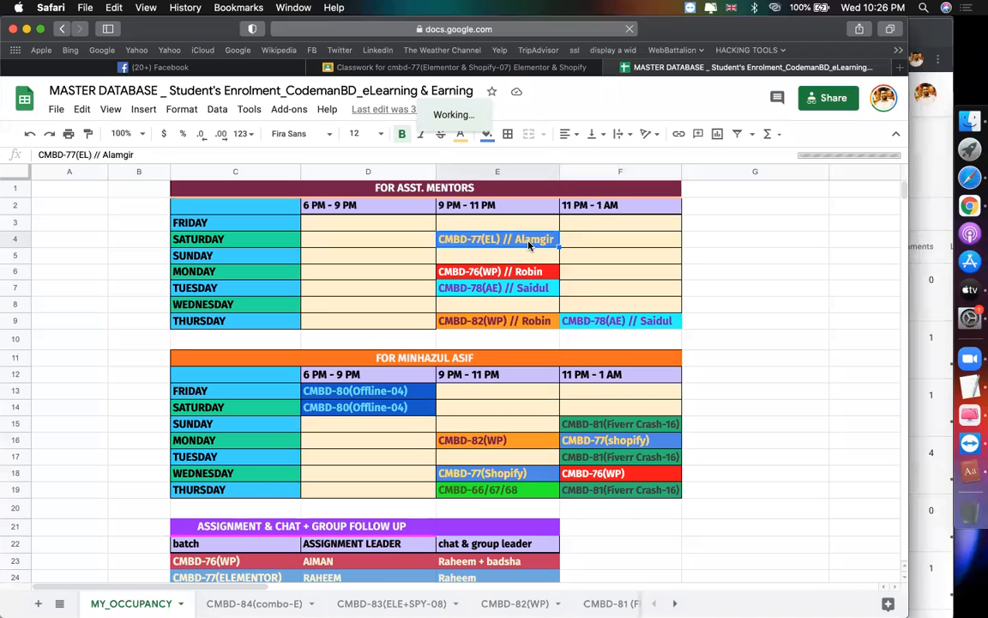
click(774, 304)
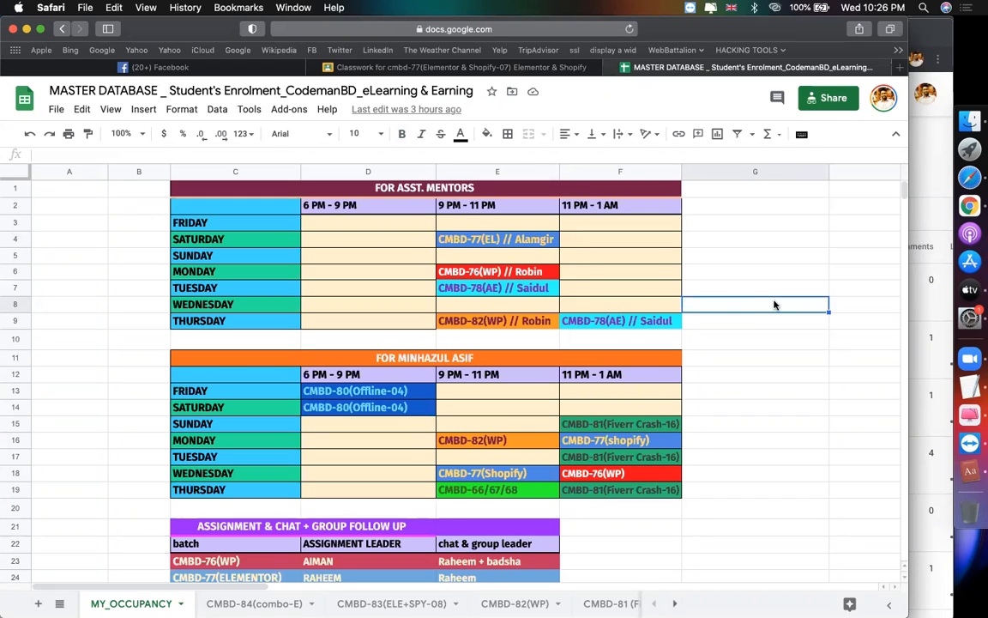
click(483, 244)
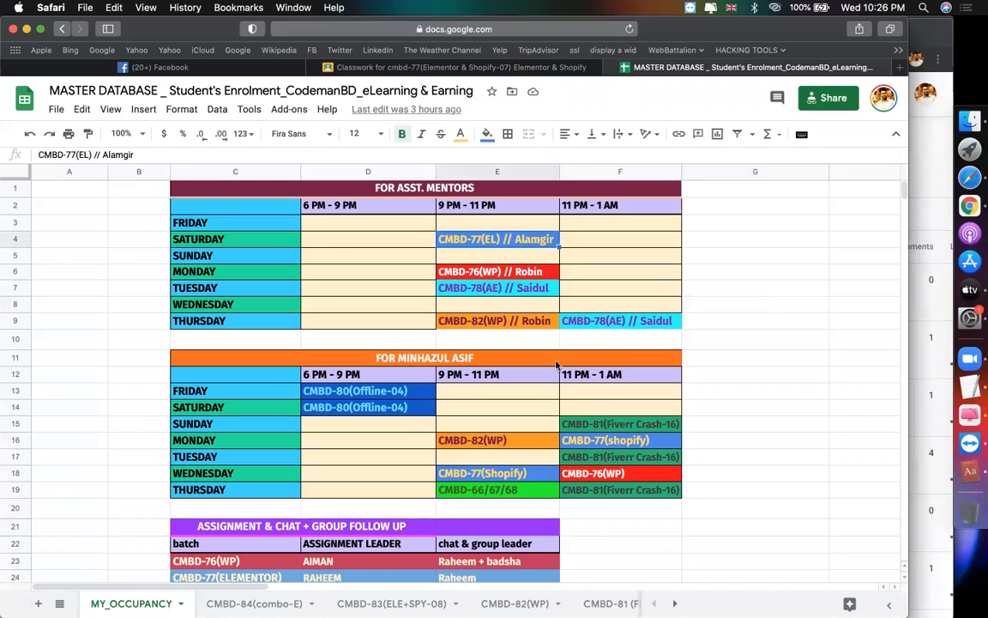
click(592, 441)
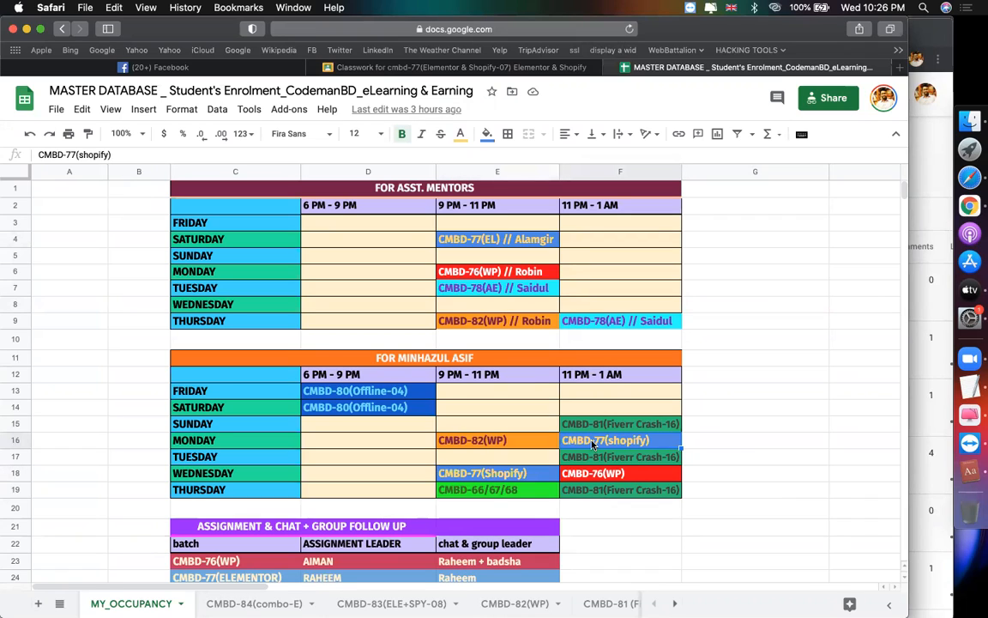
click(521, 475)
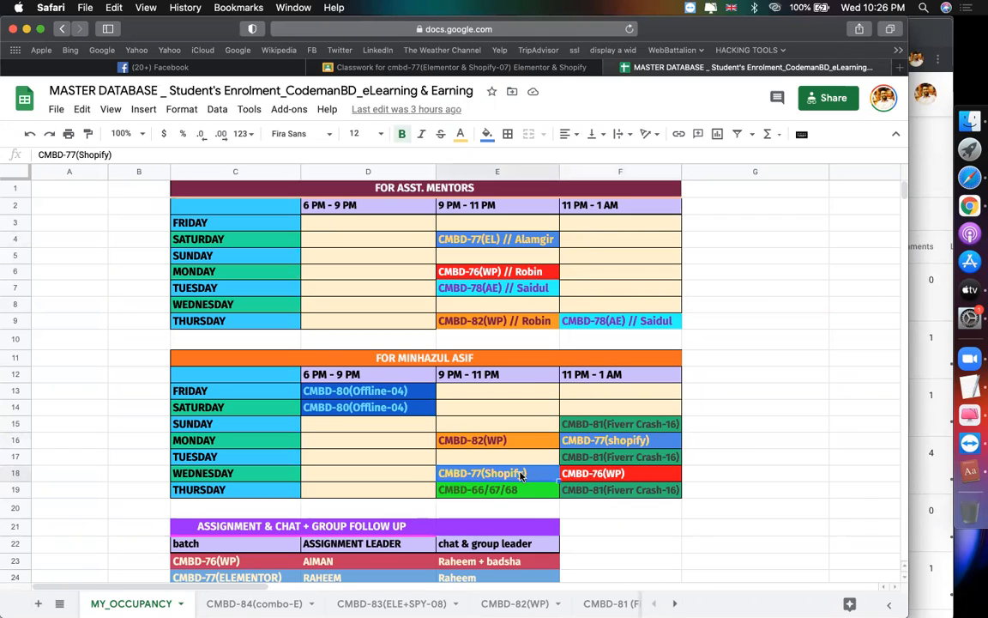
click(743, 473)
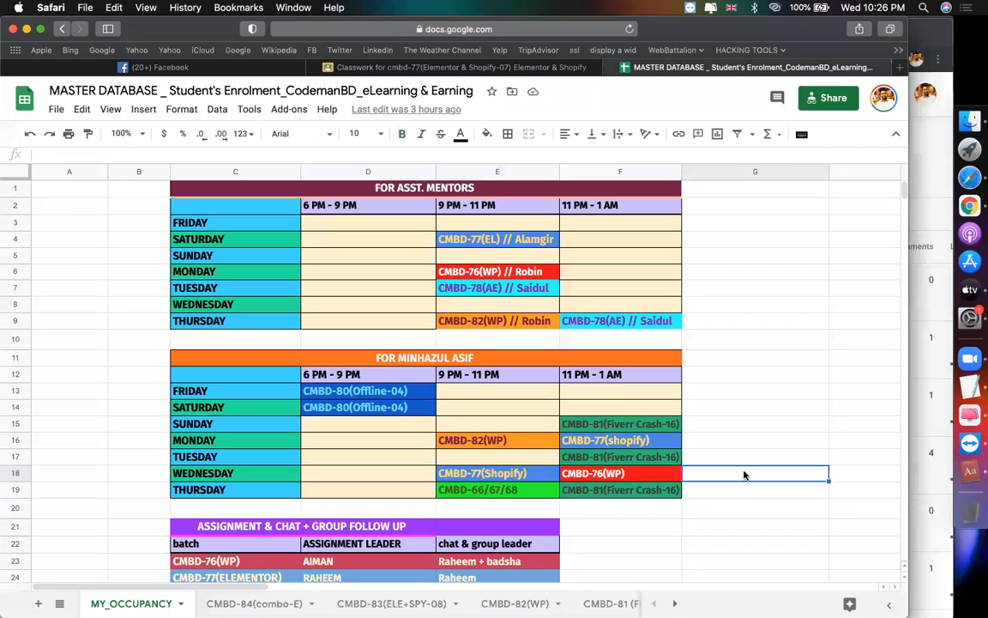
Step: Recheck the Wednesday Shopify and Saturday EL entries, then return to the Classwork page
click(499, 474)
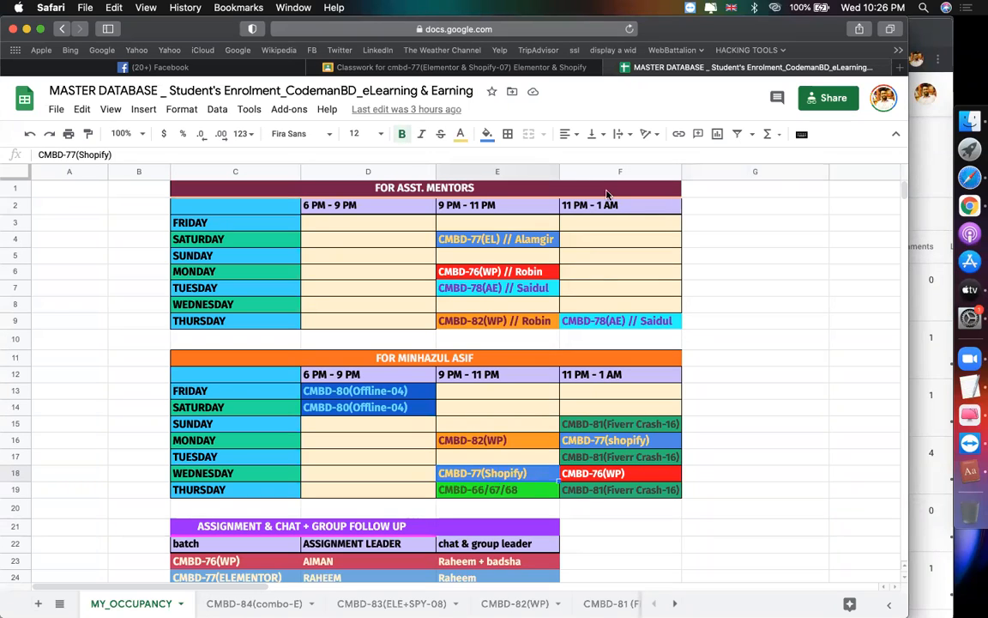
click(529, 241)
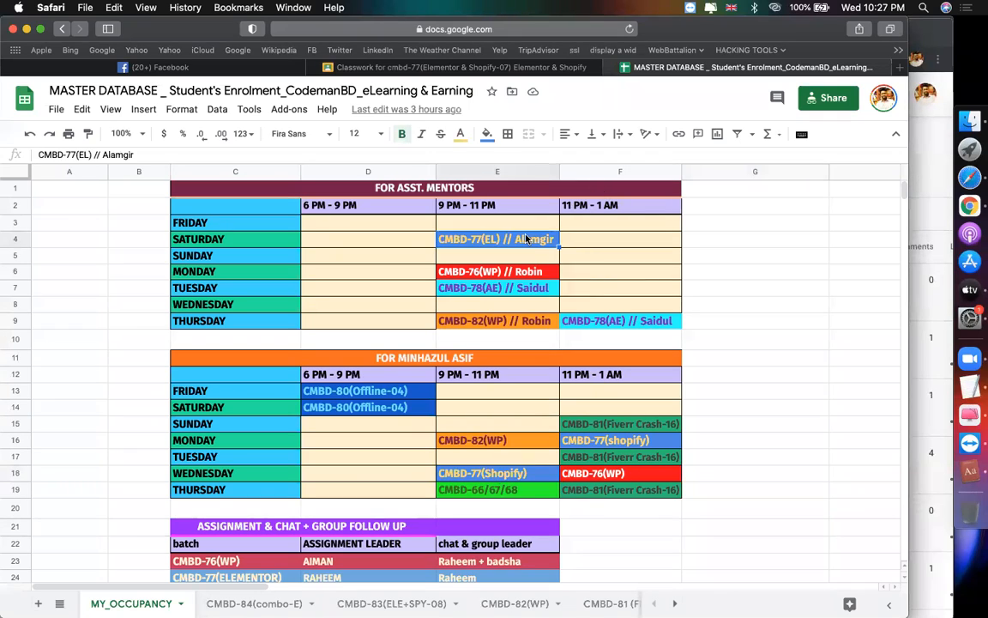
click(806, 339)
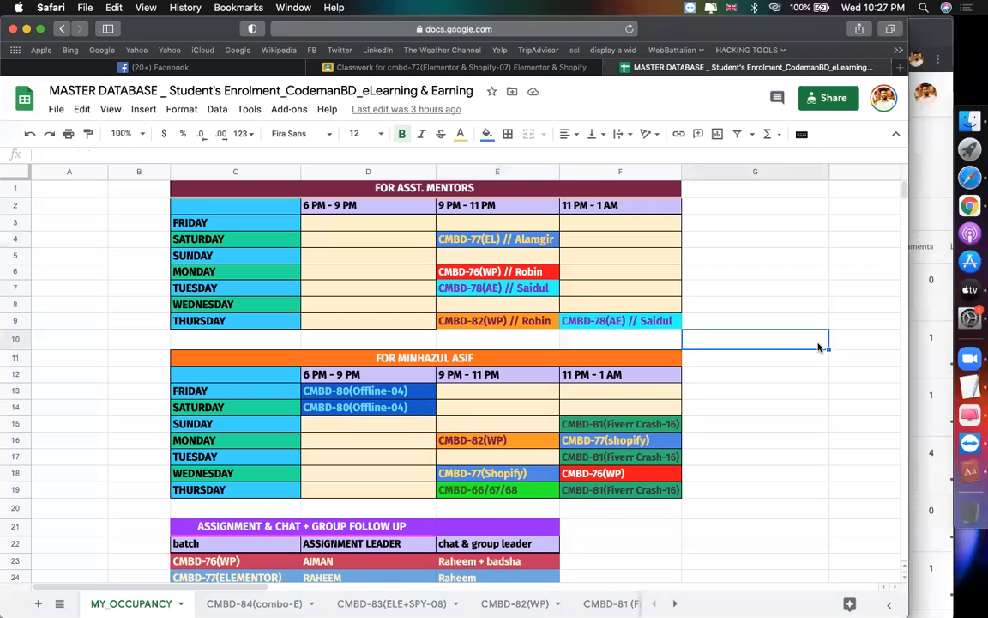
click(468, 239)
click(515, 472)
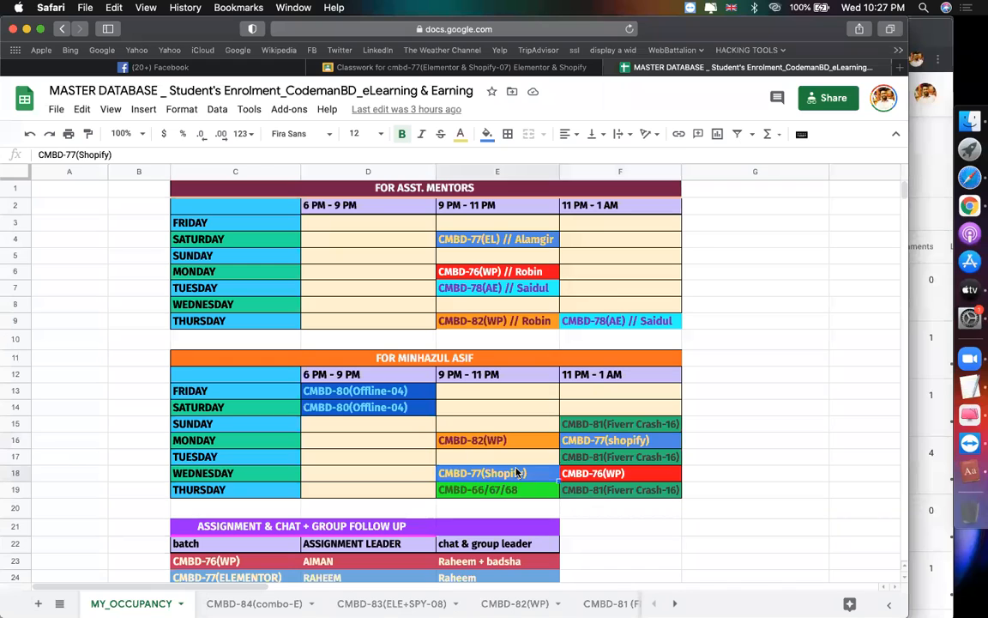
click(369, 67)
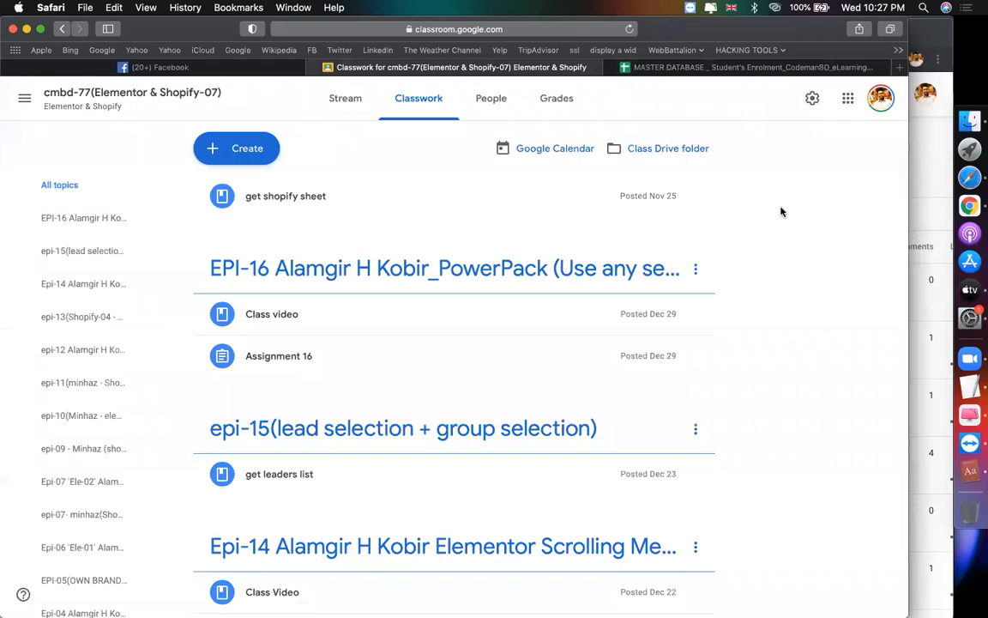
Step: Expand the Oberlo drop shipping assignment to read its instructions
scroll(821, 329, down, 10)
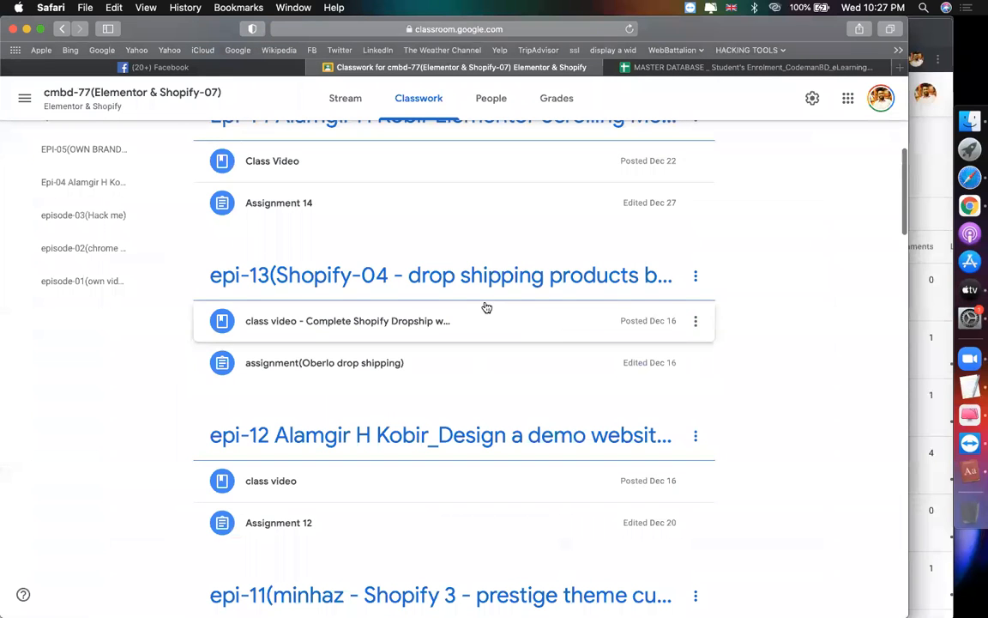
scroll(594, 255, down, 3)
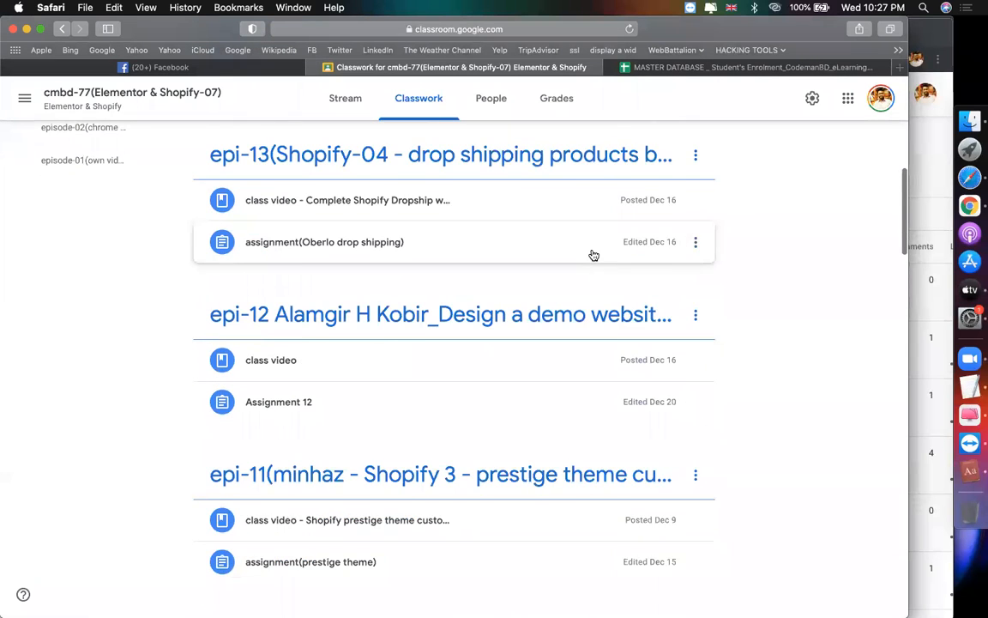
scroll(593, 254, up, 1)
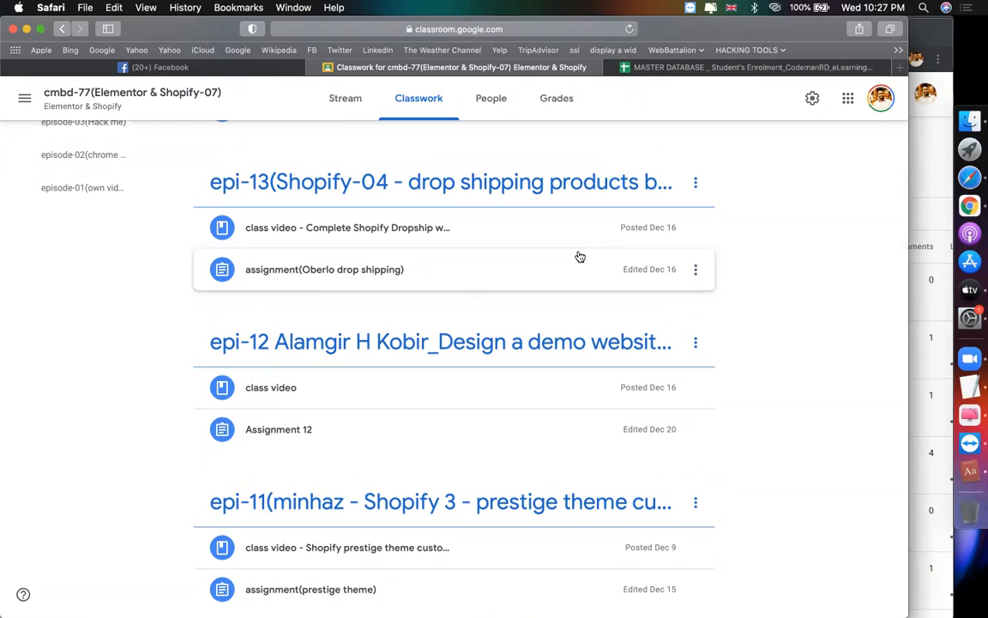
click(578, 256)
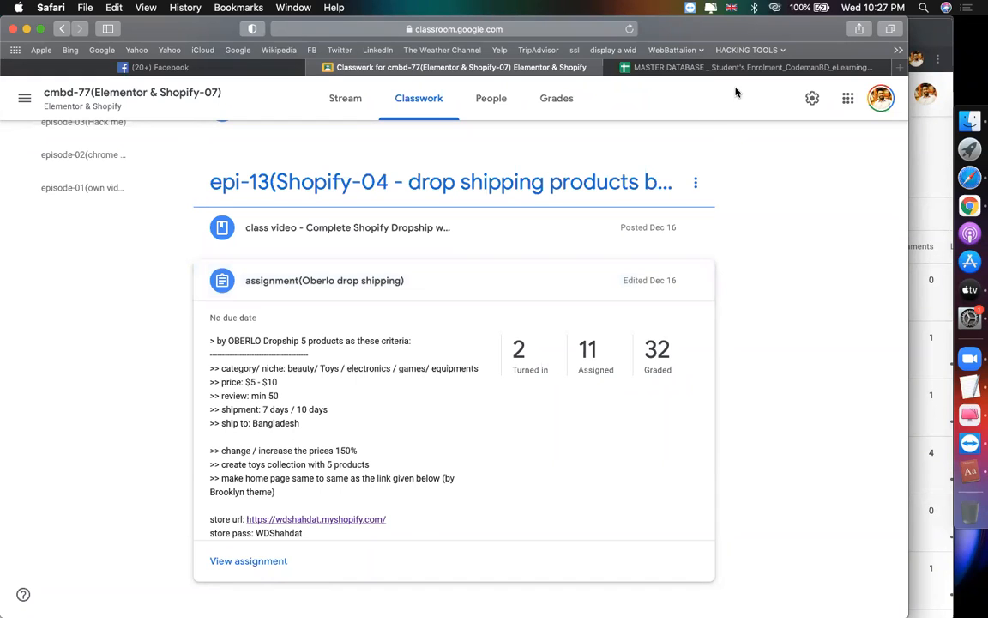
Step: Load the shopify_all spreadsheet in place of MASTER DATABASE
click(670, 67)
click(574, 32)
text(sho)
key(Return)
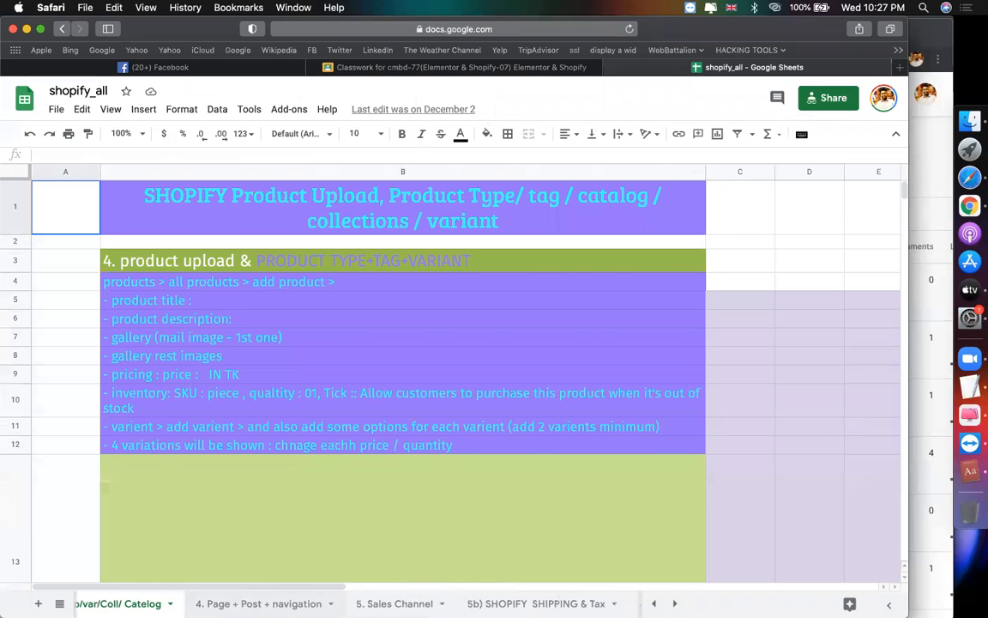
Step: Look through the Page + Post + navigation, Shipping & Tax and Sales Channel sheets
click(259, 603)
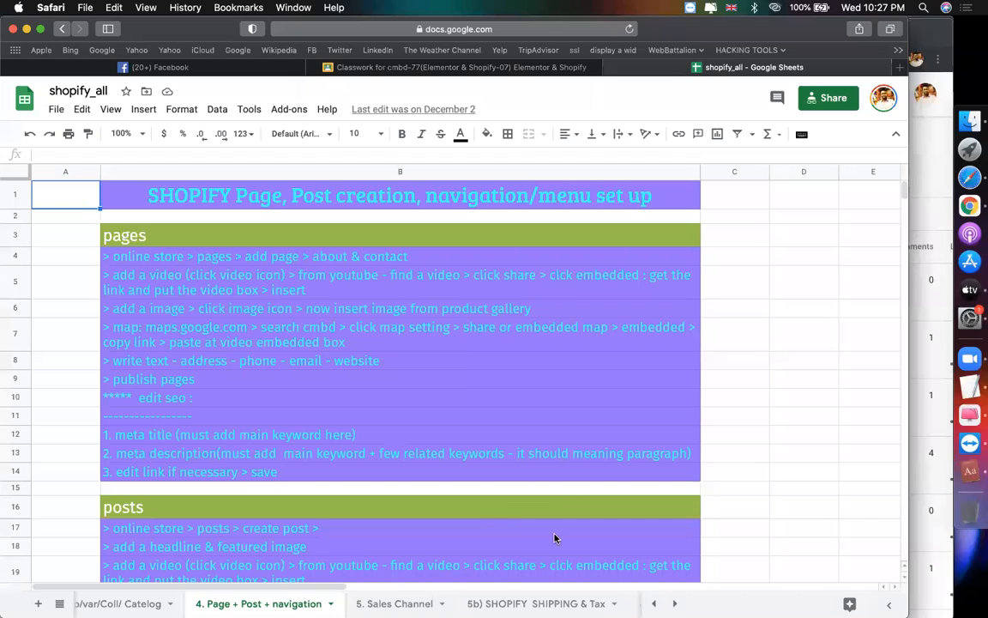
scroll(511, 603, right, 5)
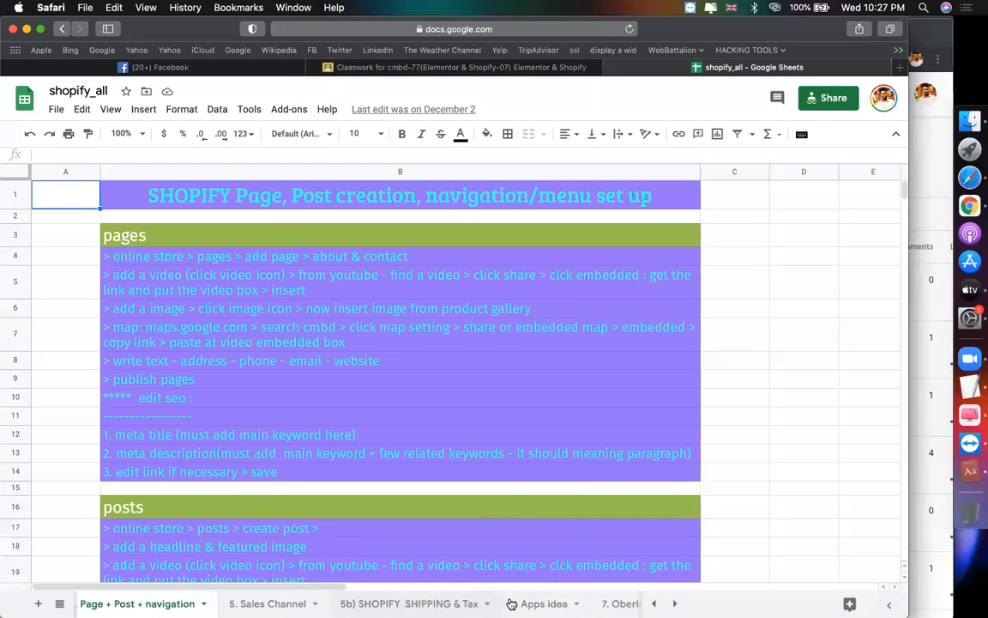
scroll(511, 602, right, 2)
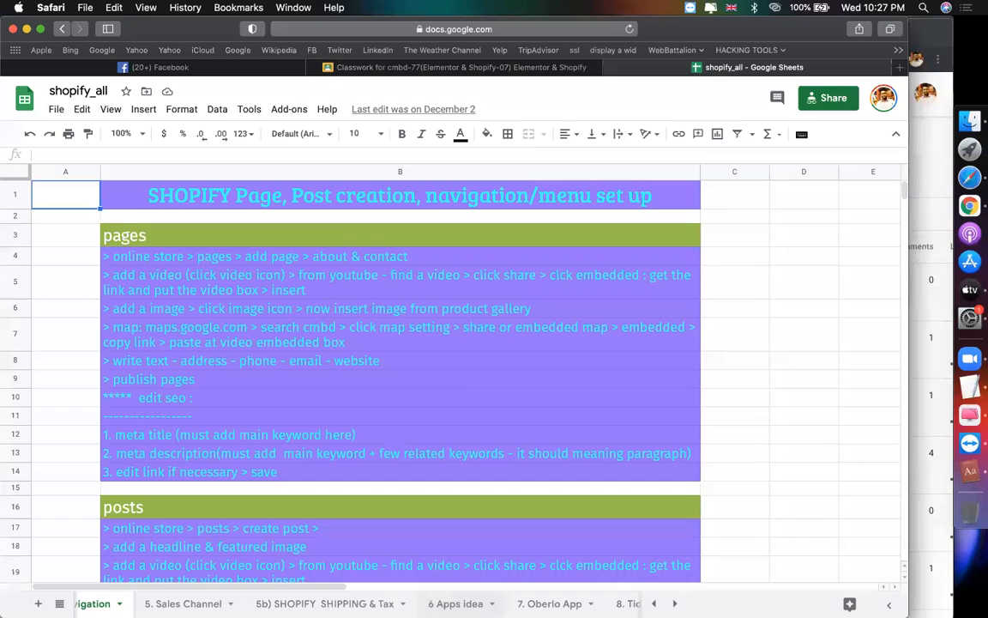
click(325, 603)
click(177, 602)
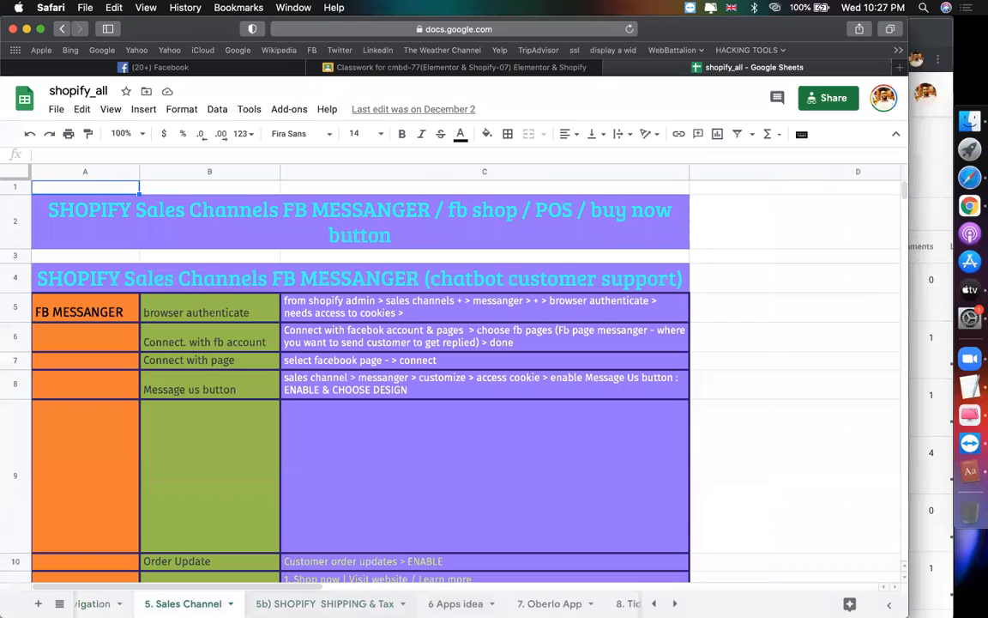
Step: Open the 9. hulkapps Form App sheet's install steps, then go back to Facebook
scroll(407, 603, right, 3)
click(410, 603)
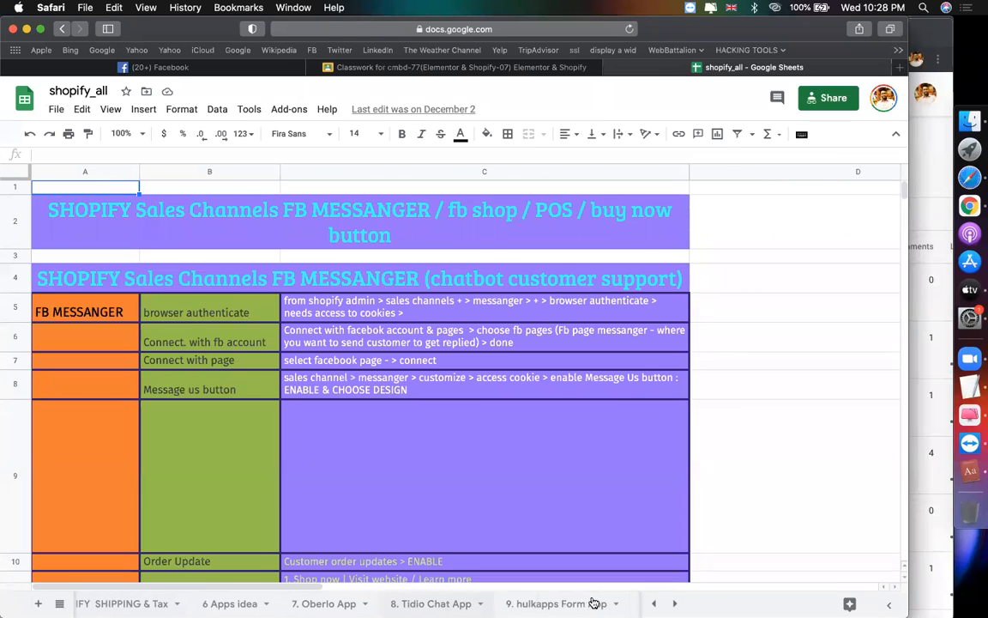
click(598, 603)
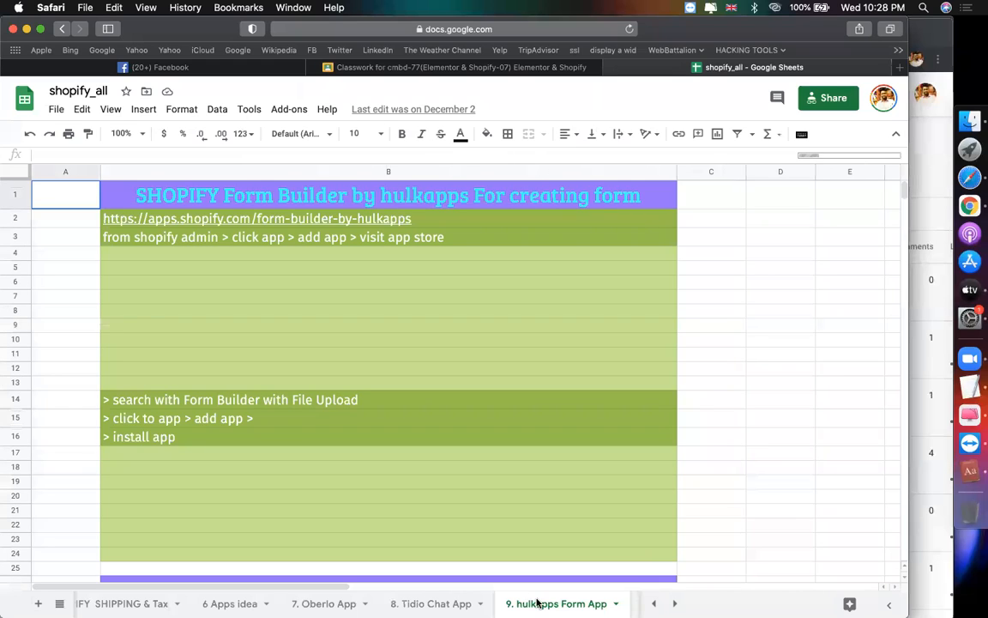
scroll(537, 603, right, 5)
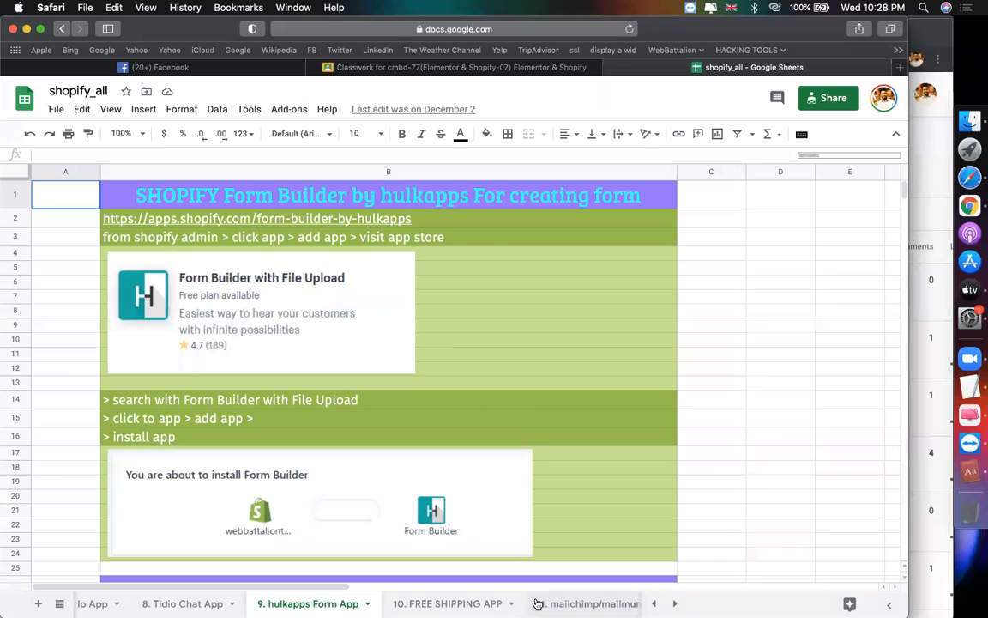
click(768, 398)
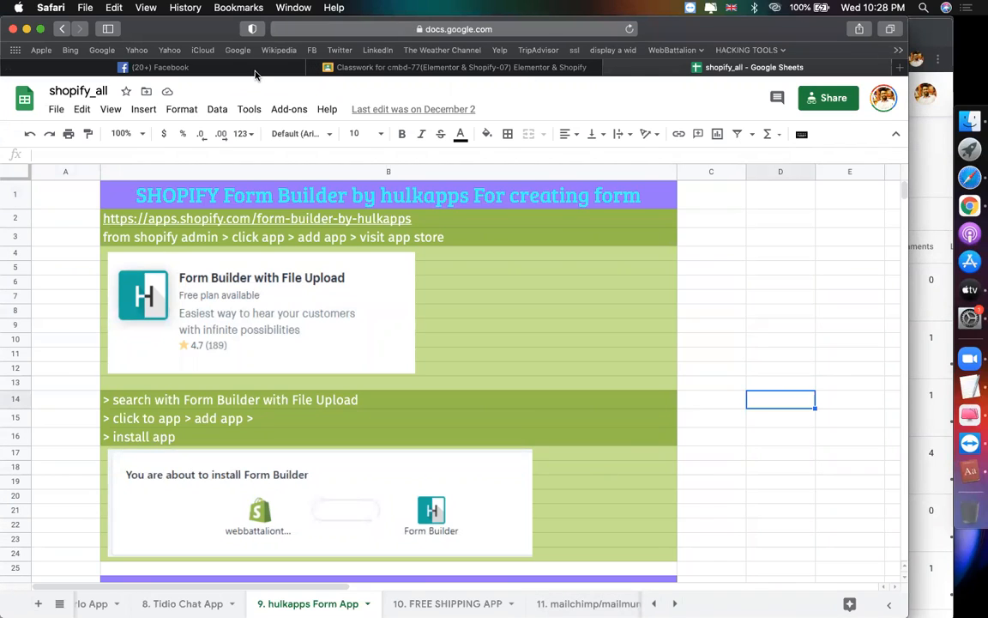
click(217, 68)
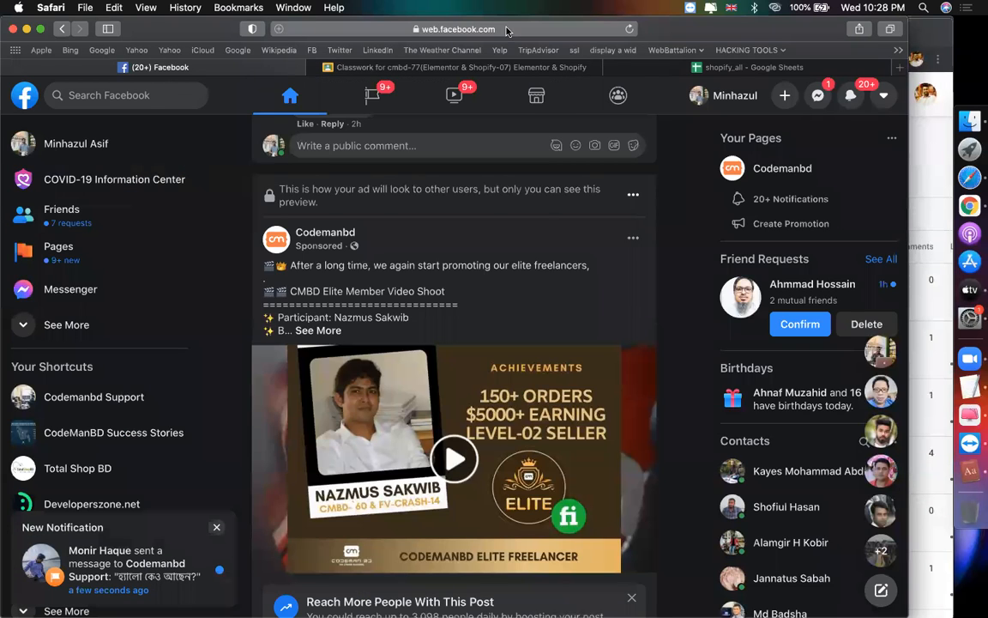
Step: Open the Shopify store's admin theme editor from the address bar suggestions
click(464, 32)
text(minhazulasif.blogspot)
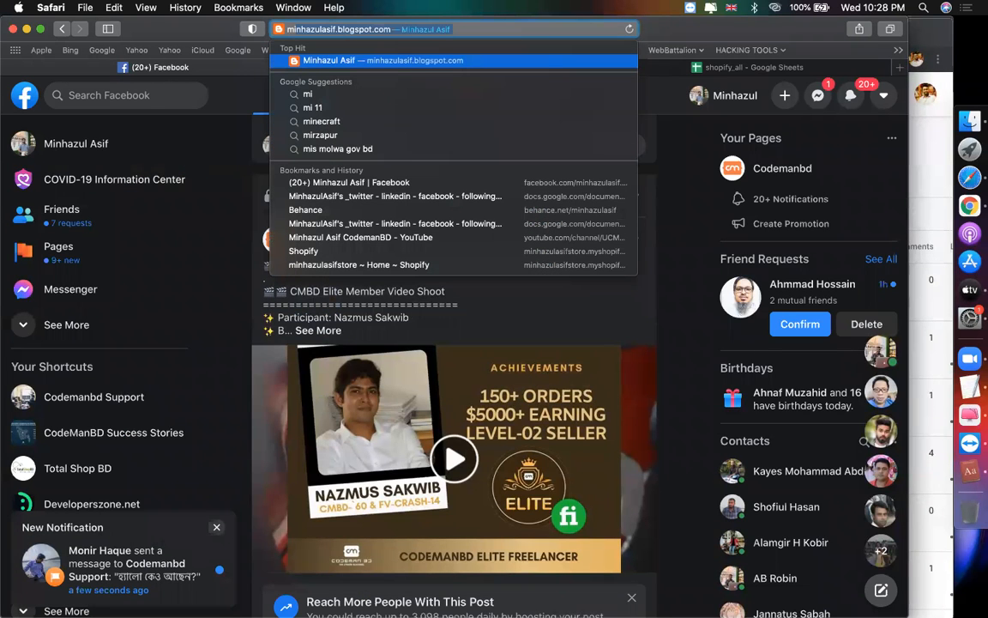
key(Down)
key(Down)
key(Down)
key(Down)
key(Down)
key(Down)
key(Down)
key(Down)
key(Down)
key(Down)
key(Down)
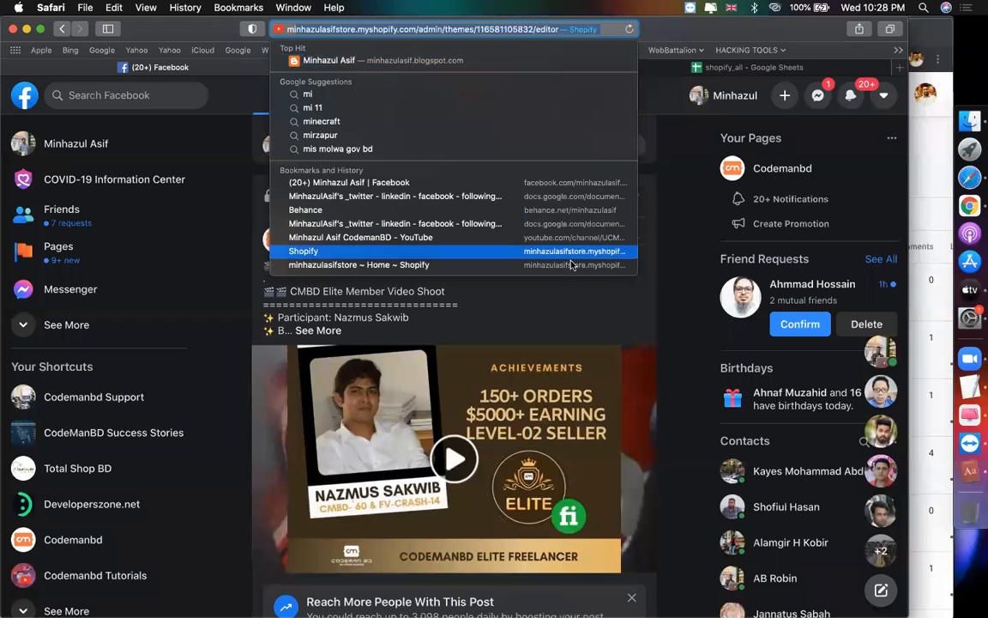
key(Return)
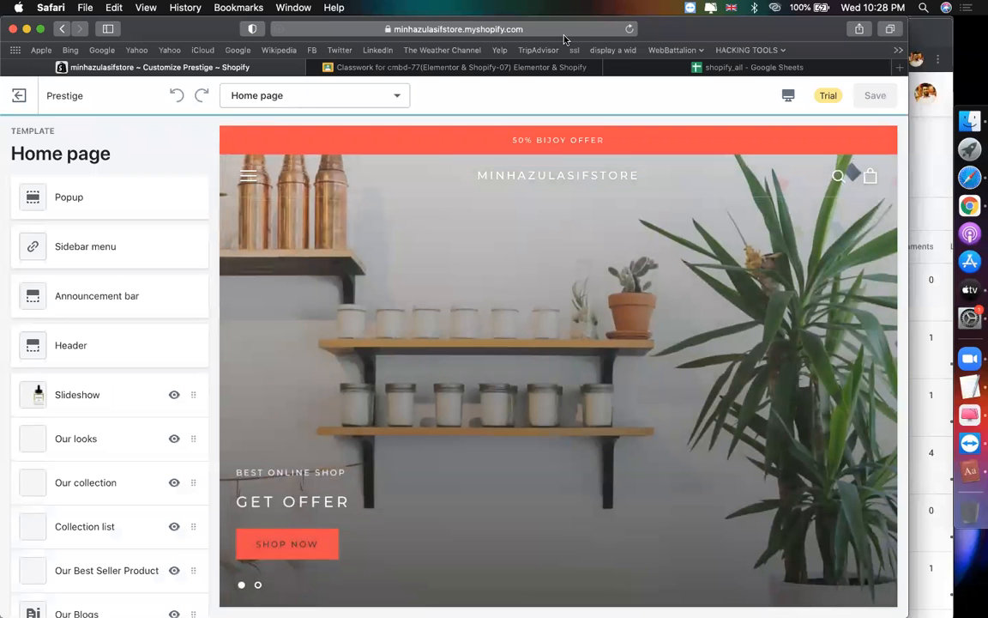
Step: Reload the Prestige theme editor and switch to the shopify_all spreadsheet
click(505, 33)
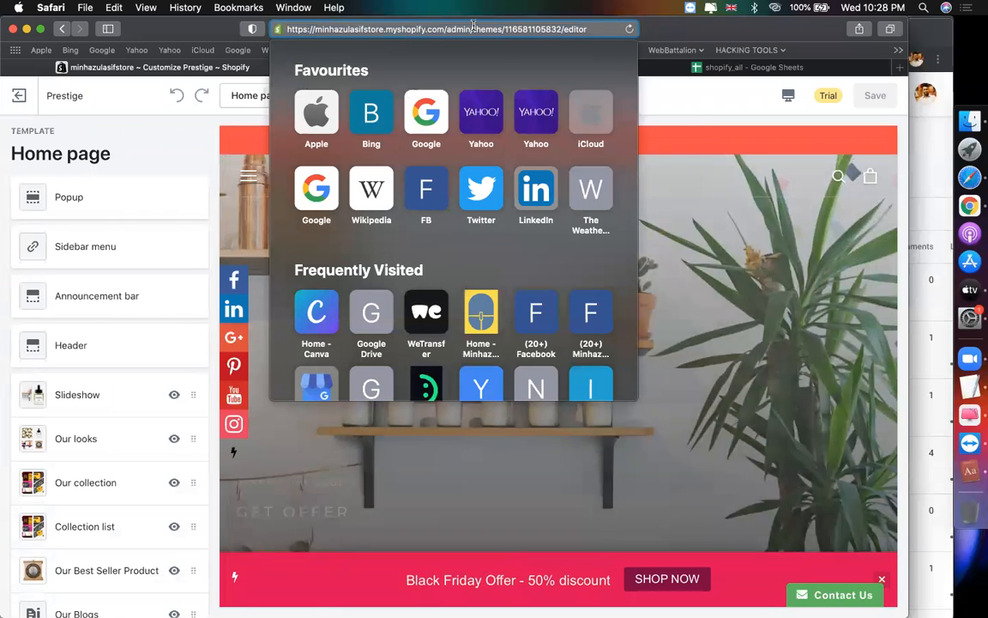
key(Return)
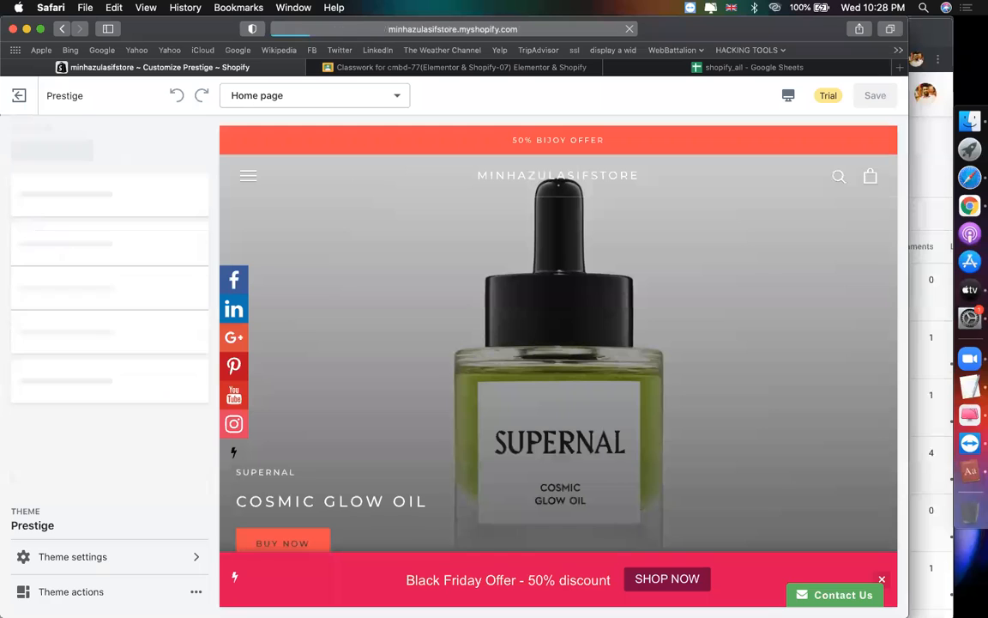
click(733, 67)
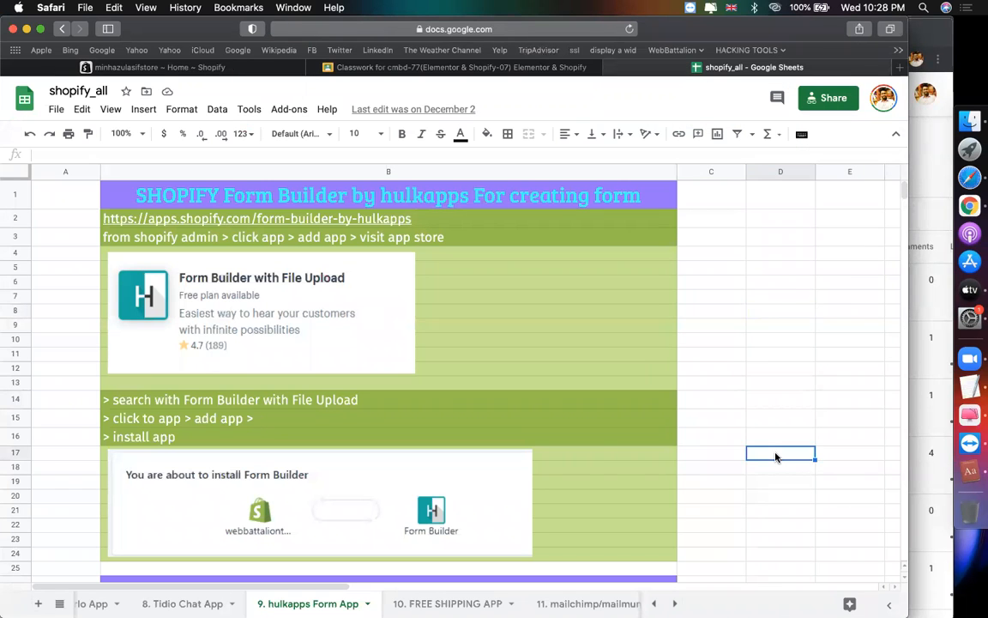
Step: Open the apps.shopify.com Form Builder link from cell B2 of the hulkapps notes
scroll(776, 455, down, 5)
scroll(776, 457, down, 3)
scroll(775, 458, up, 10)
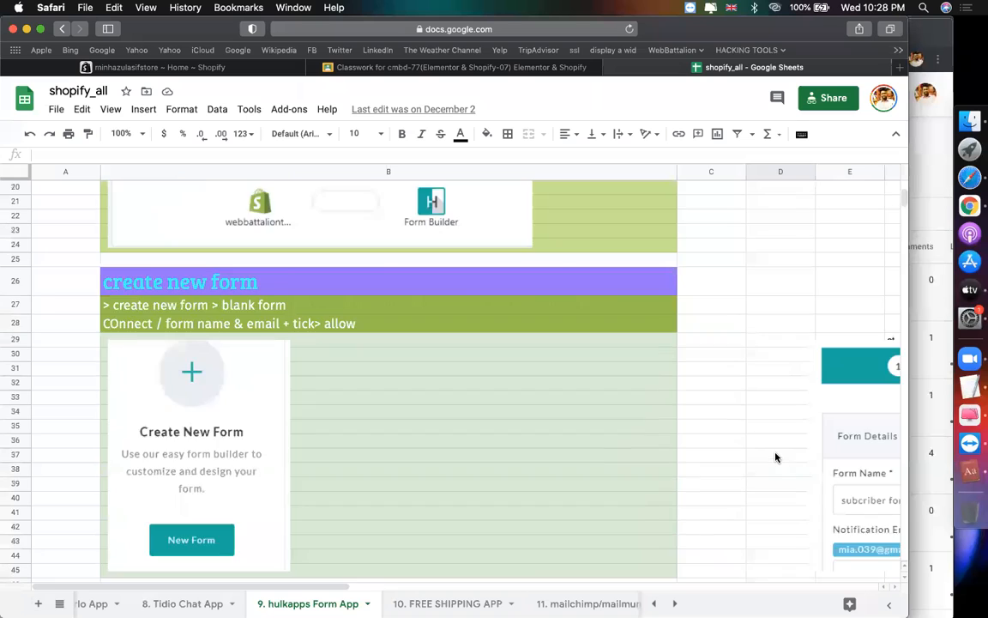
click(153, 67)
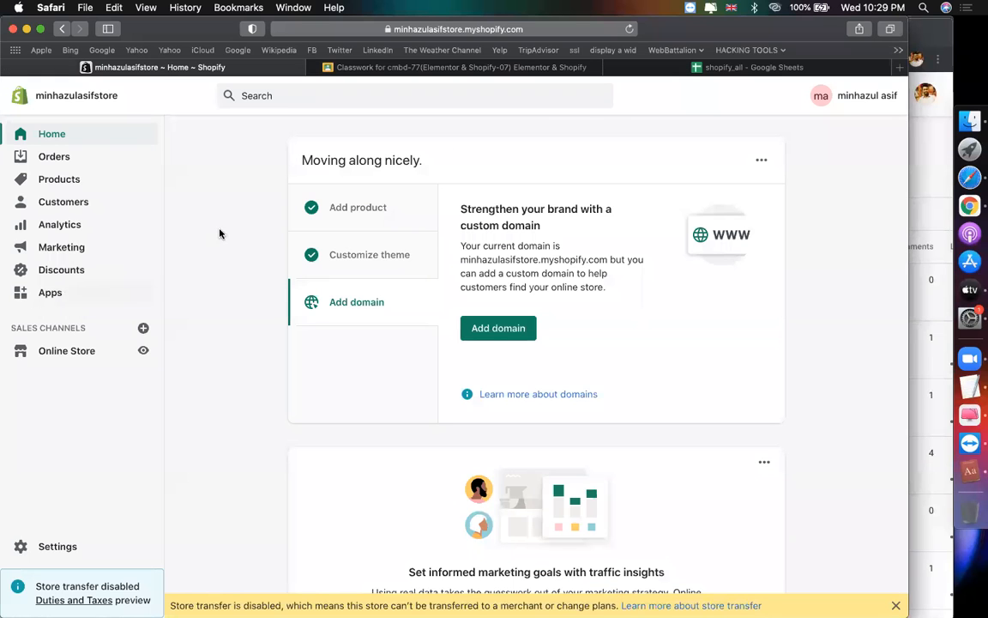
click(721, 67)
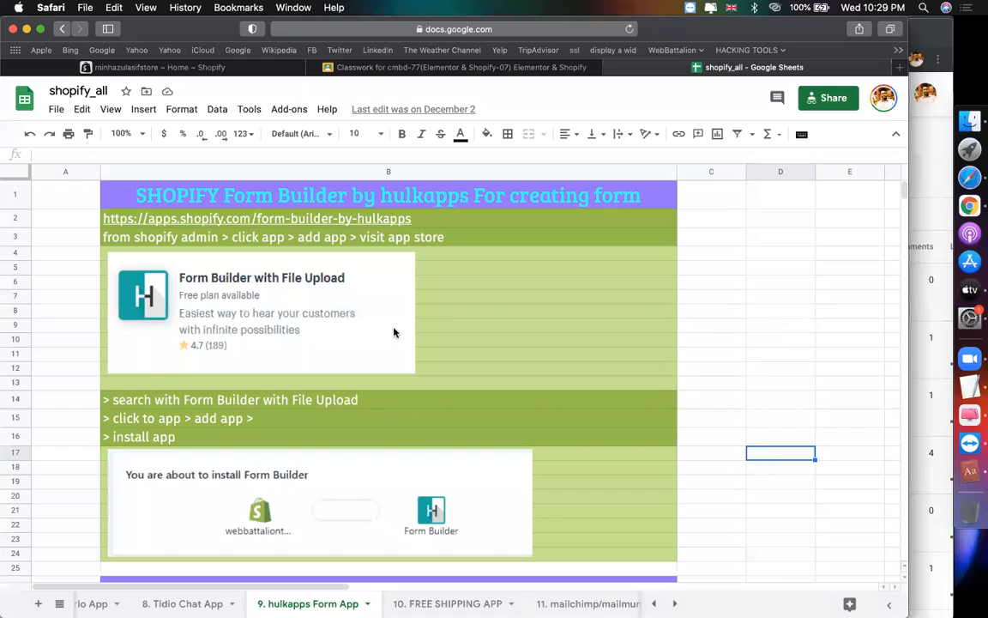
click(272, 218)
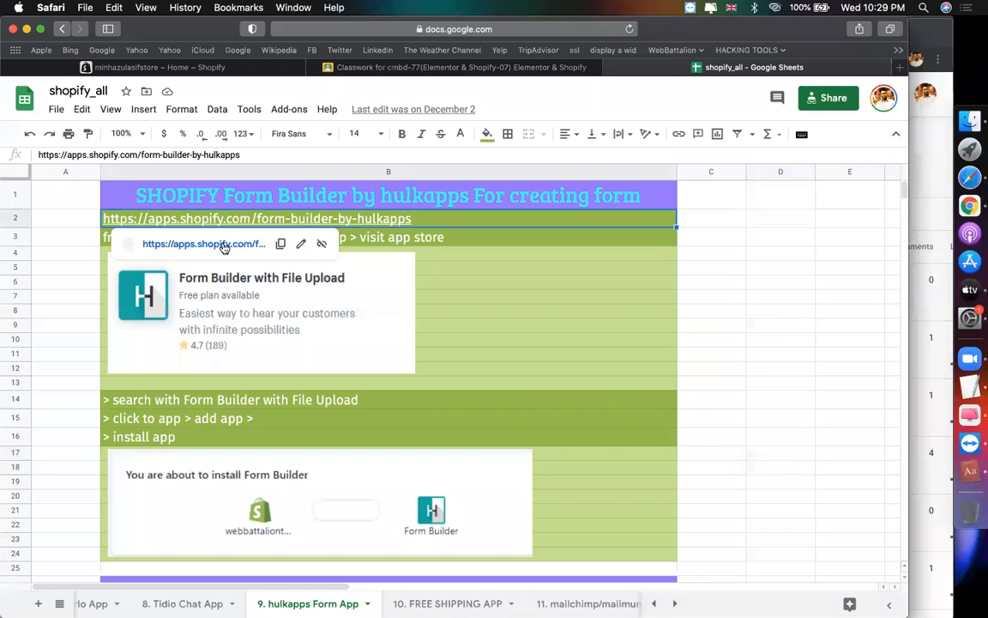
click(223, 247)
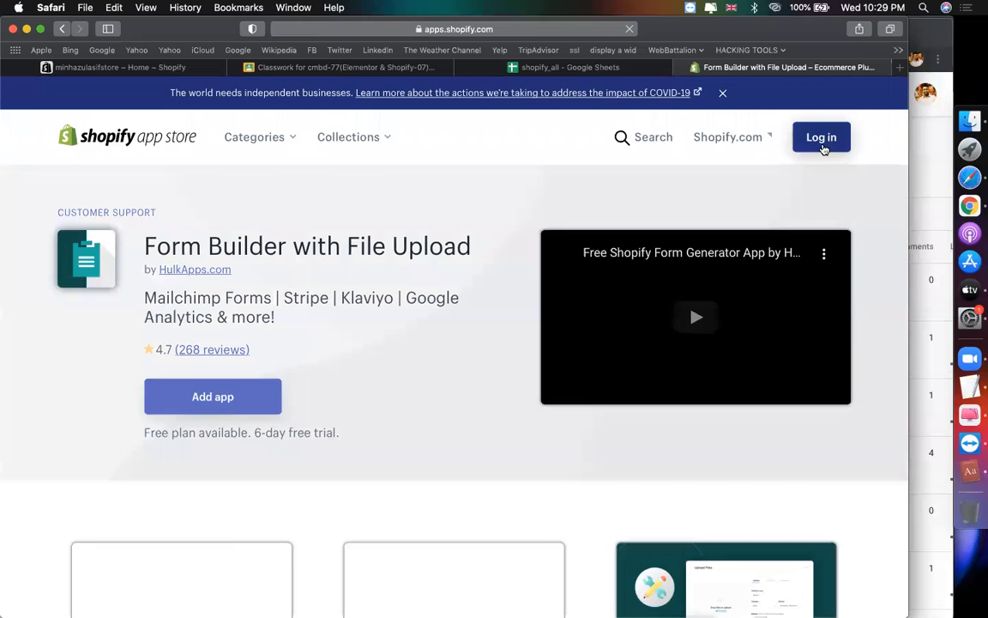
Step: Start the App Store login and copy the store's admin address
click(822, 139)
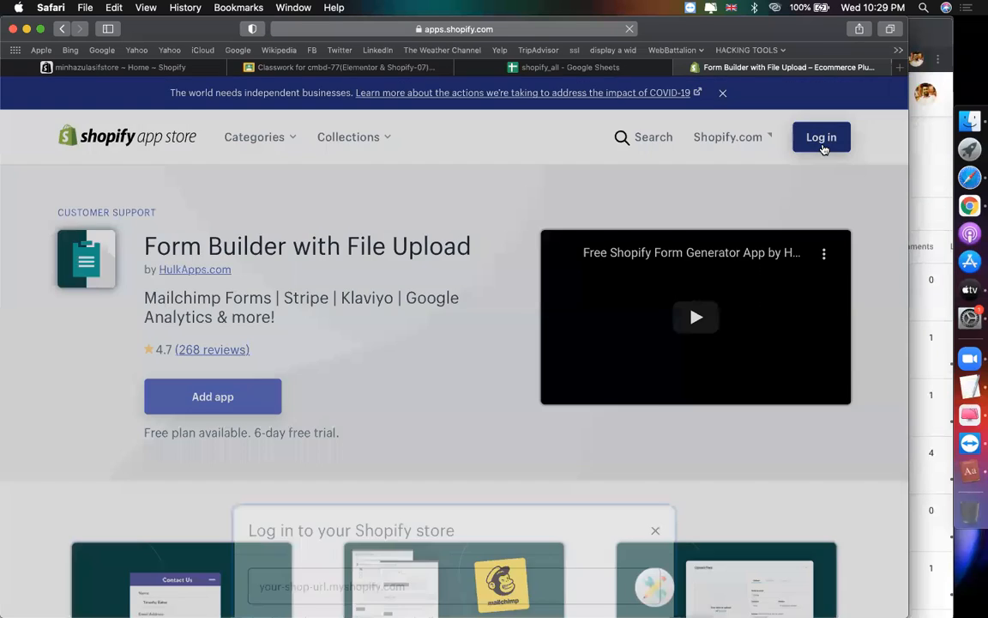
click(172, 71)
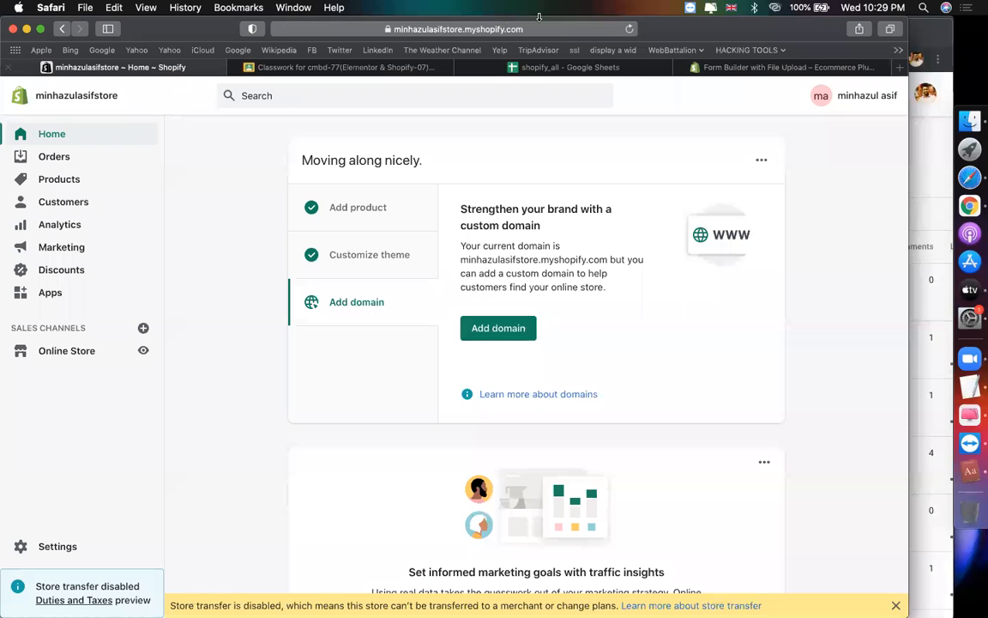
click(466, 30)
click(447, 30)
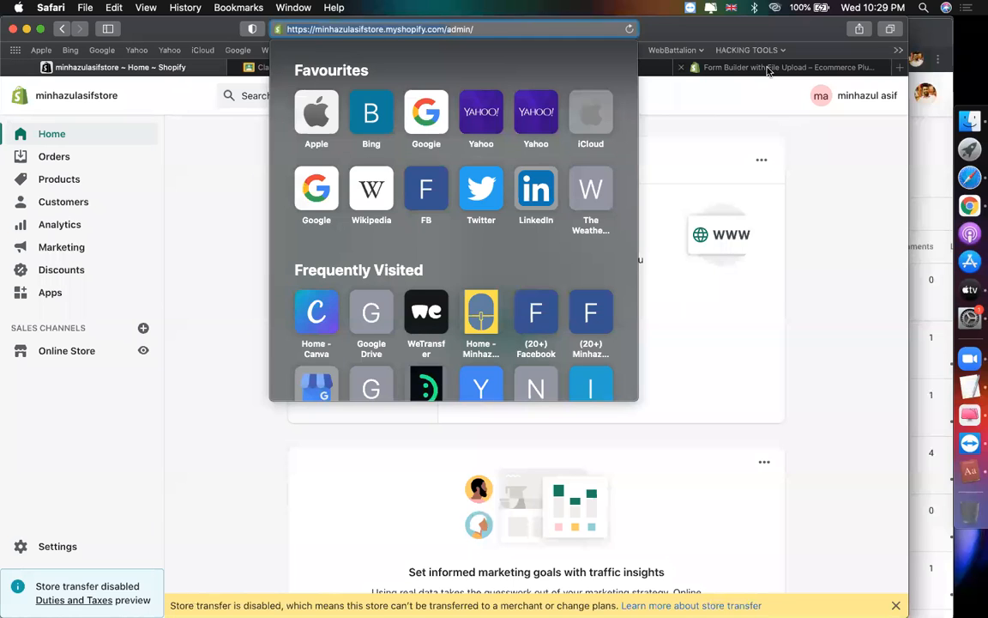
click(696, 69)
Step: Log in with the store address and owner account, then add Form Builder with File Upload
click(436, 337)
text(https://minhazulasifstore.myshopify.com/)
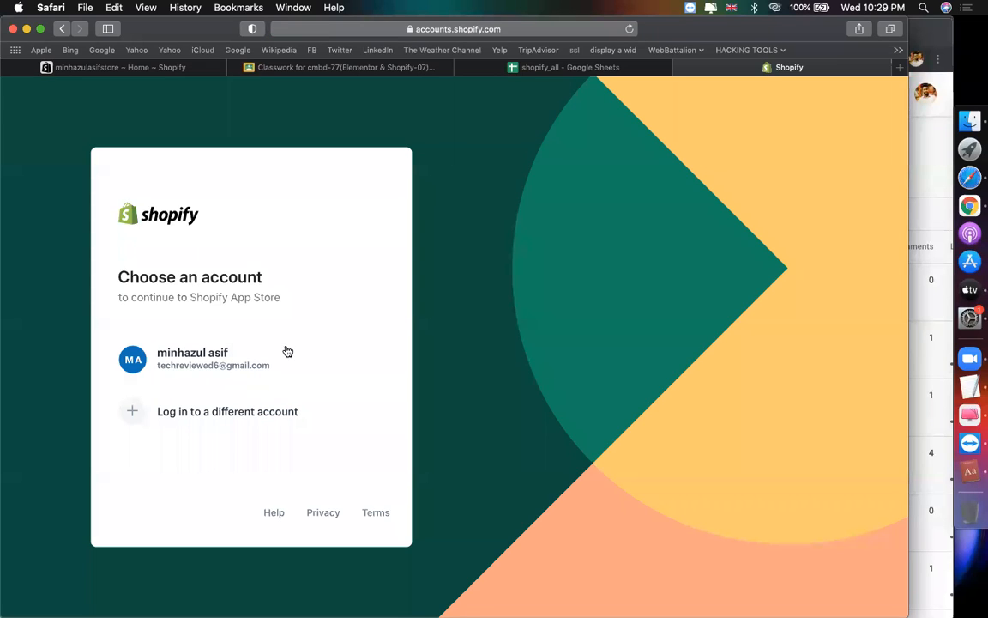
click(230, 361)
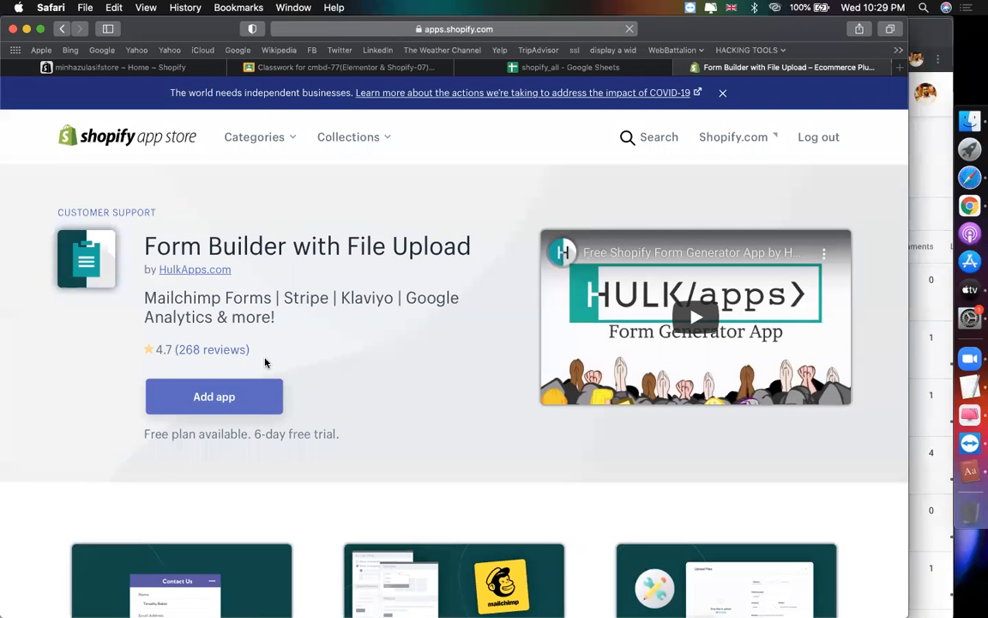
click(255, 396)
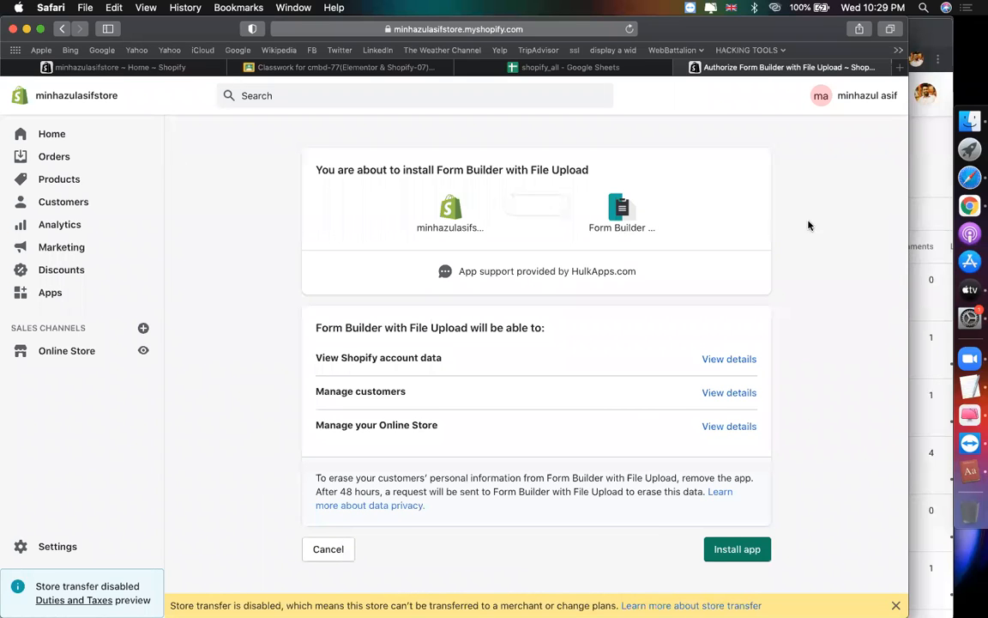
Step: Install Form Builder with File Upload, then load gmail.com in a new tab
click(721, 556)
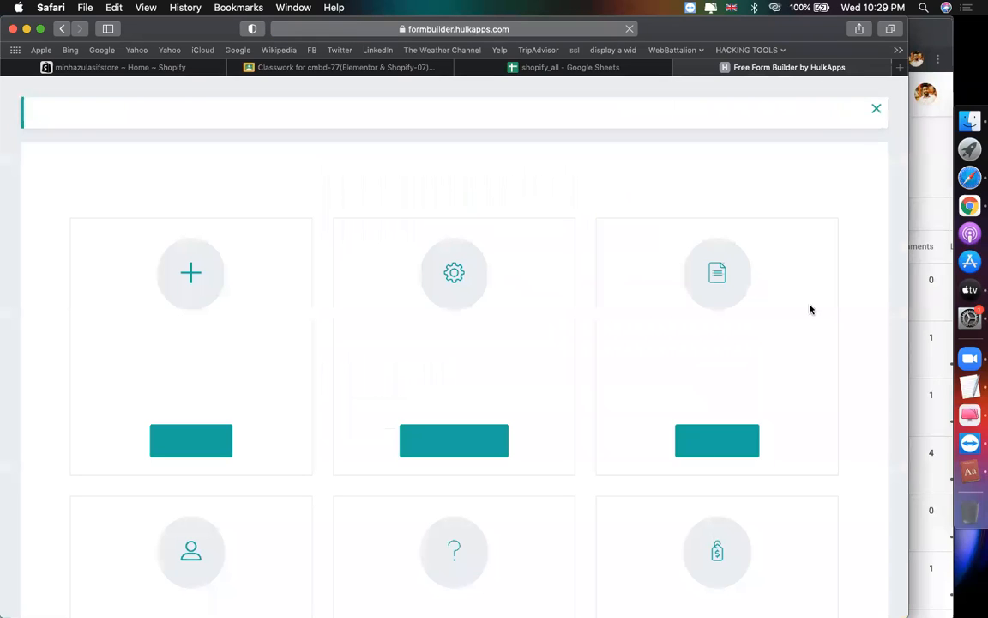
click(898, 68)
text(gmail.com)
key(Return)
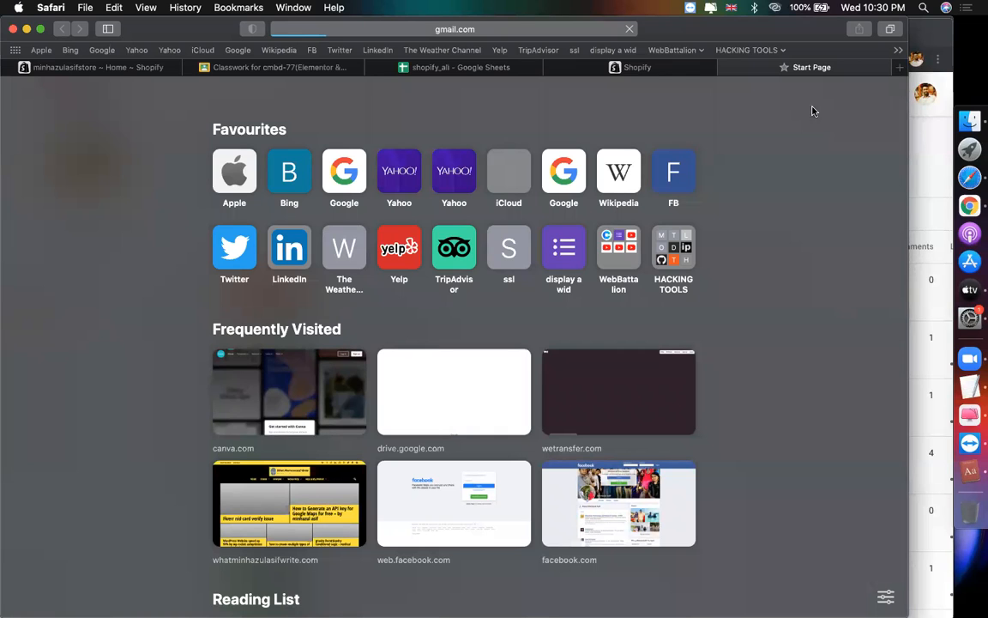
mouse_move(657, 78)
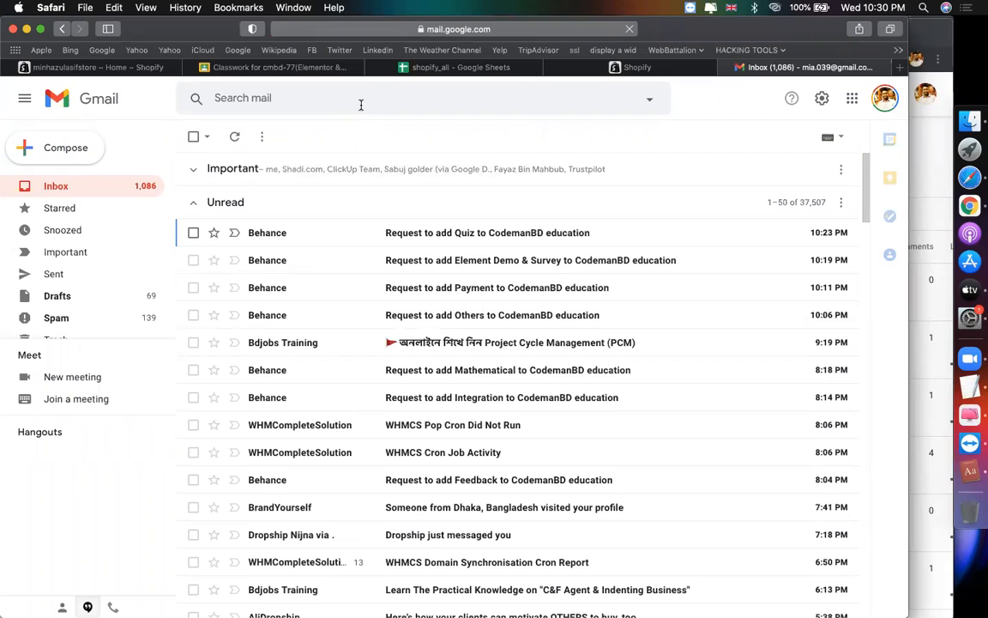
scroll(642, 319, down, 5)
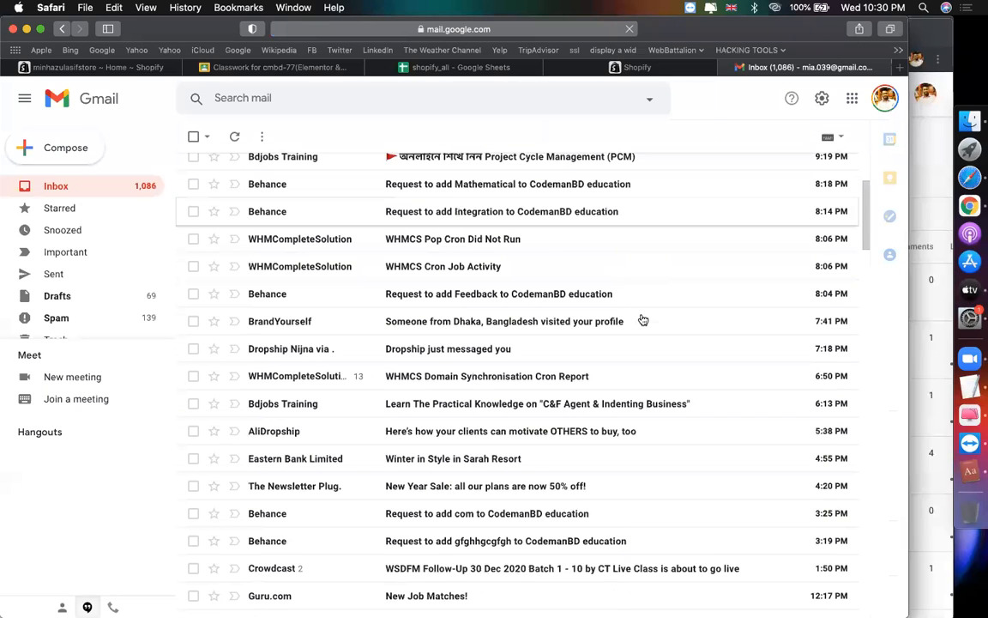
scroll(642, 319, down, 2)
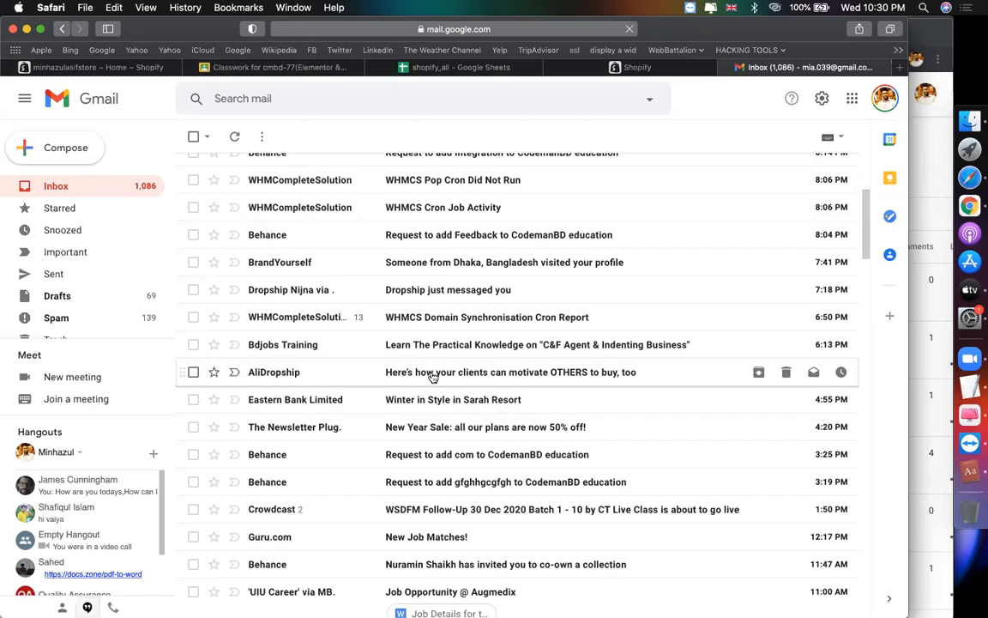
click(433, 377)
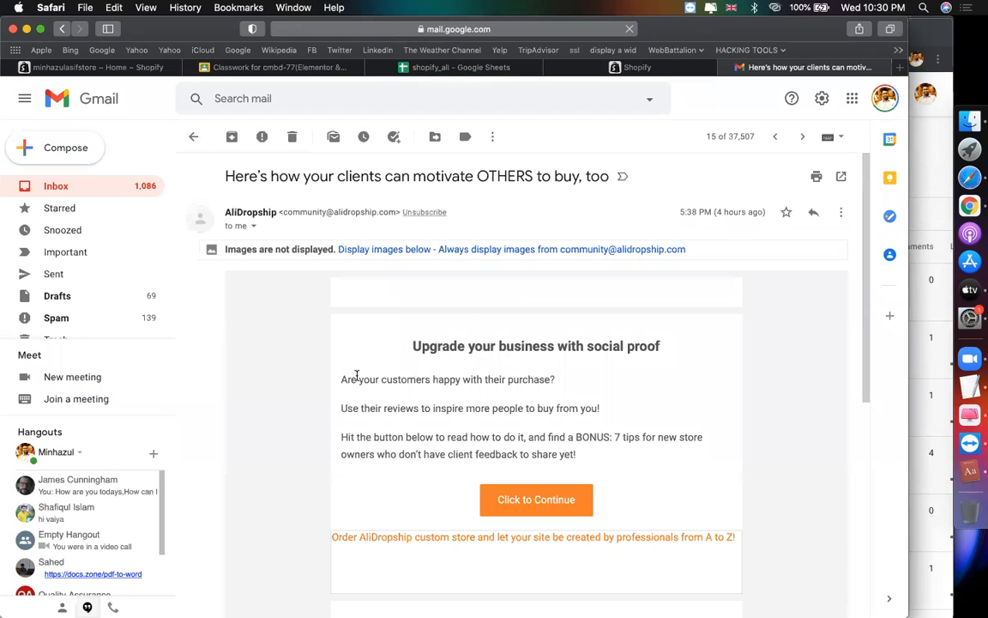
click(61, 31)
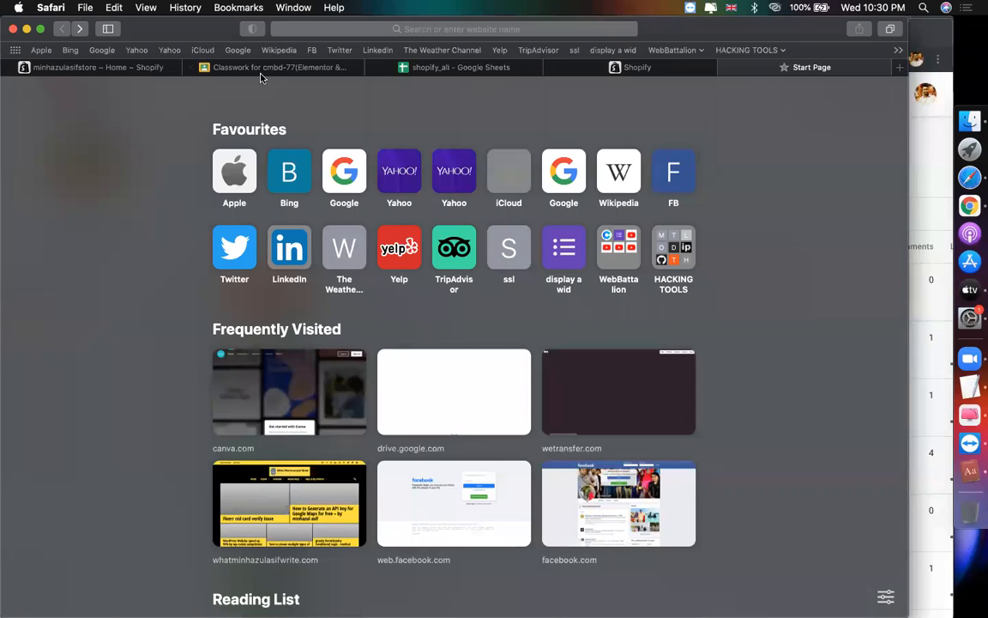
click(79, 30)
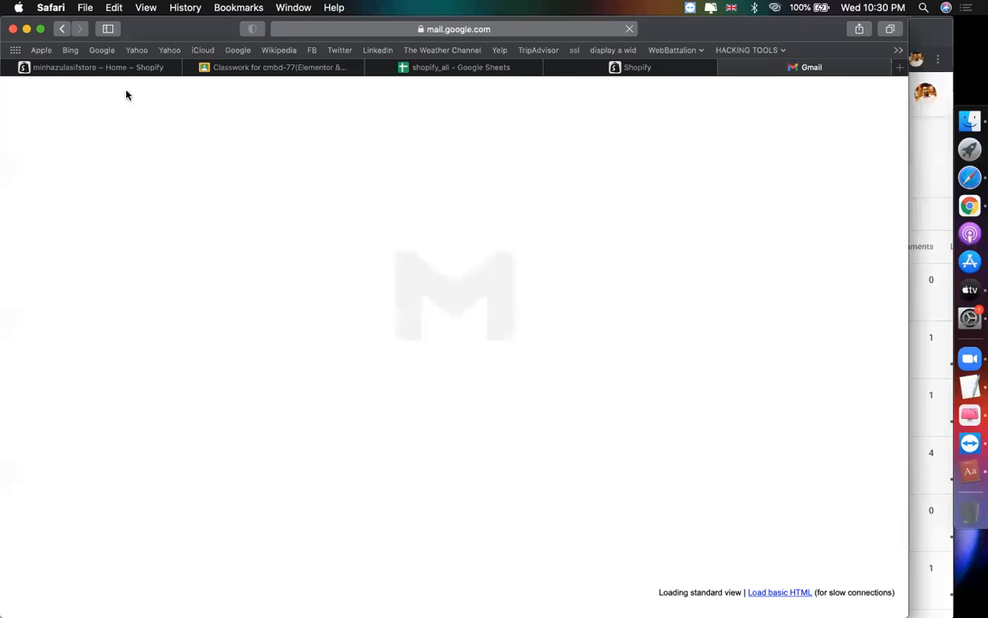
Step: Check the hulkapps notes, then go back to the Form Builder dashboard and start a new form
click(624, 68)
scroll(510, 463, down, 5)
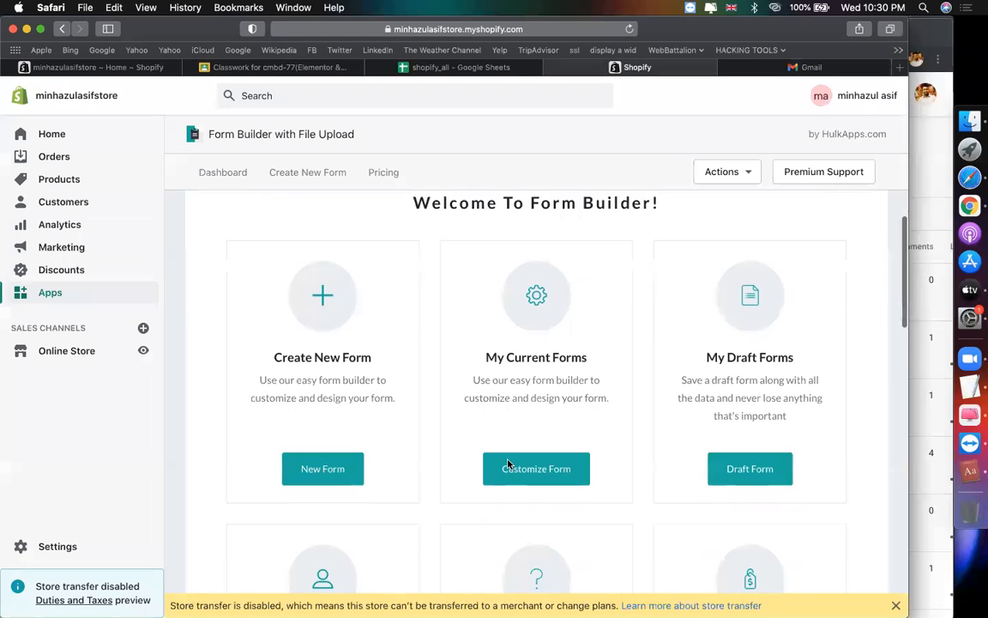
click(497, 66)
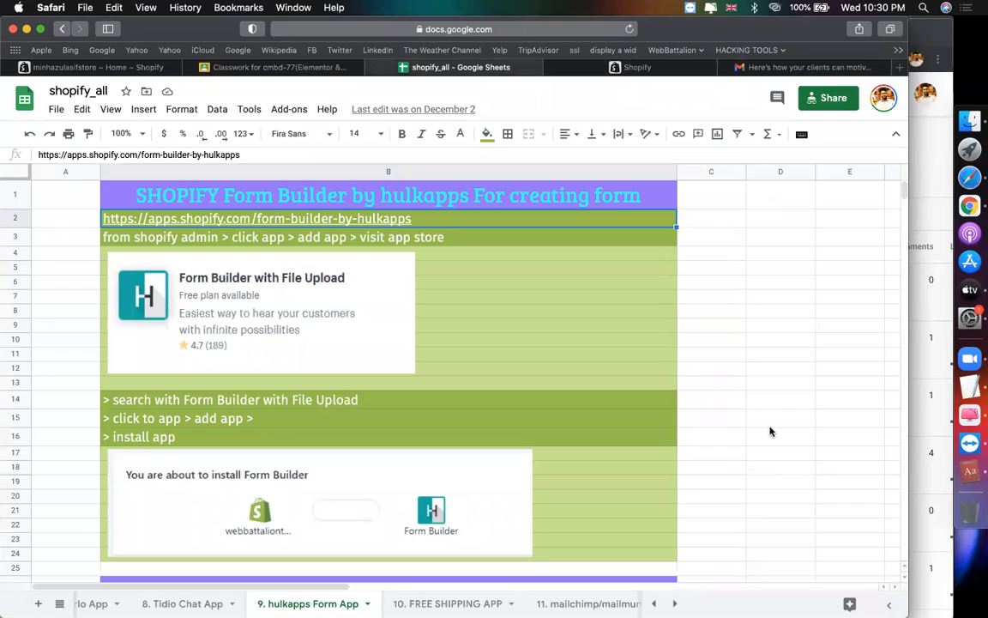
scroll(683, 478, down, 5)
scroll(684, 479, down, 8)
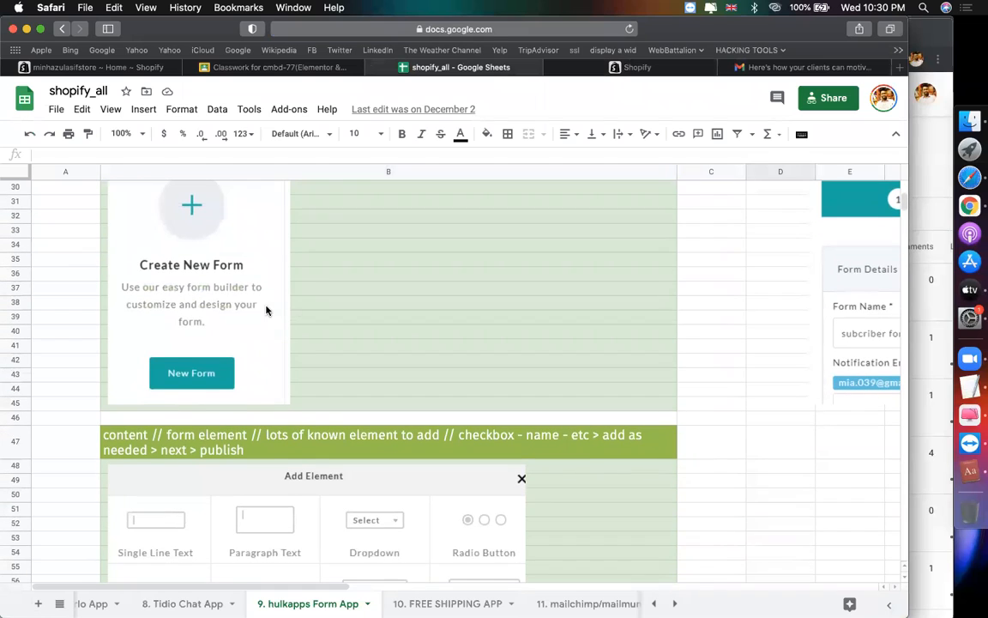
click(609, 66)
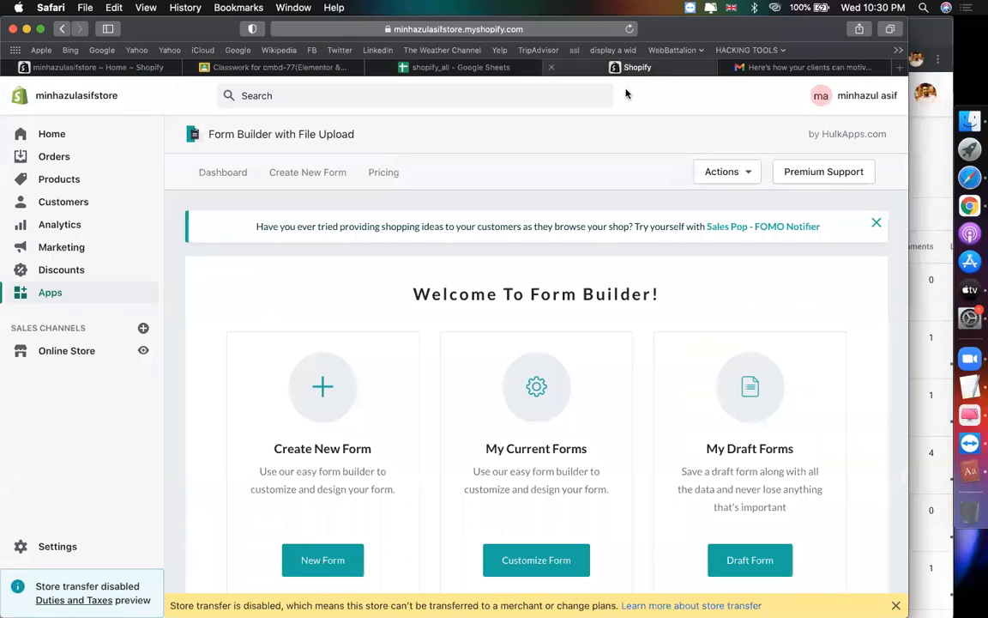
scroll(354, 365, down, 2)
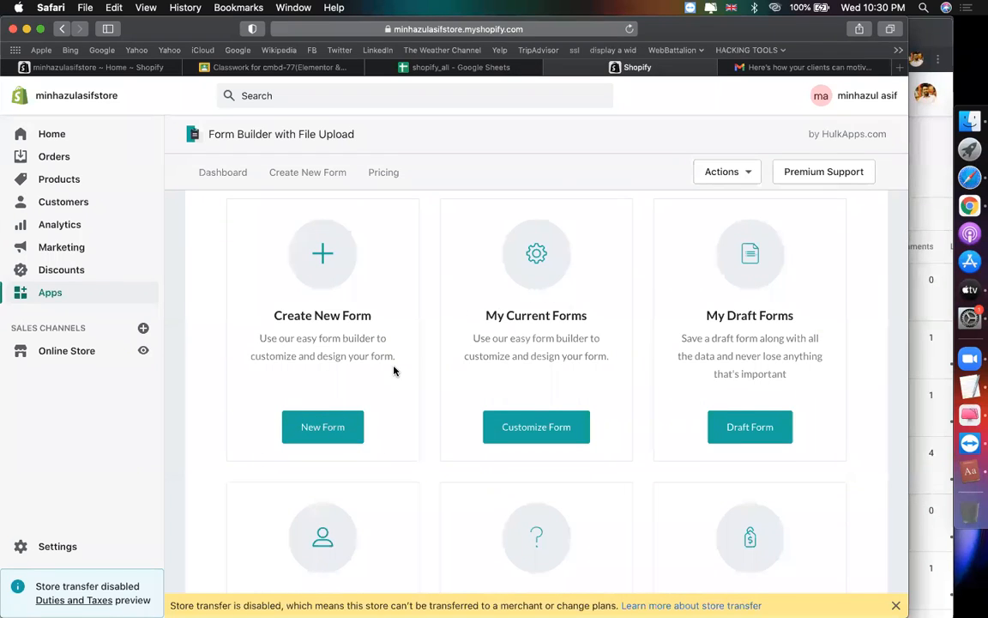
scroll(369, 377, down, 1)
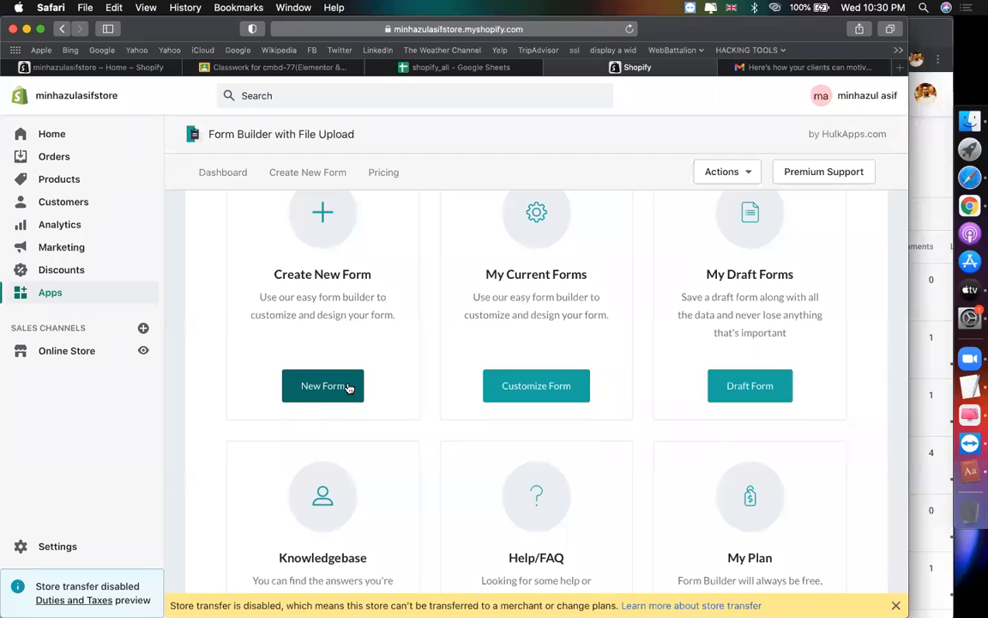
click(347, 397)
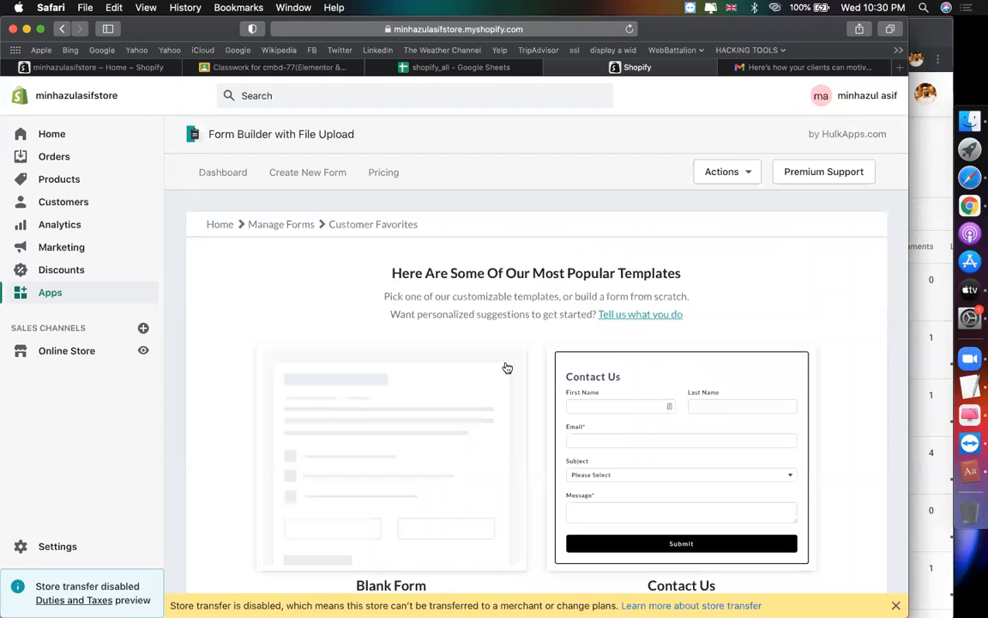
Step: Browse the template gallery and pick the Flowers Order Form template
scroll(562, 365, down, 4)
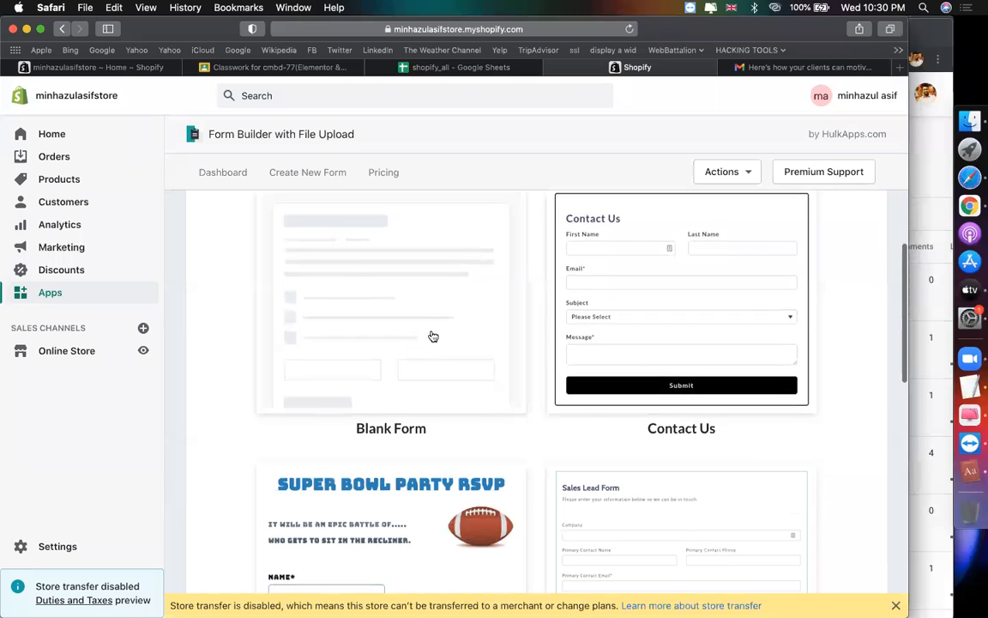
scroll(413, 353, down, 6)
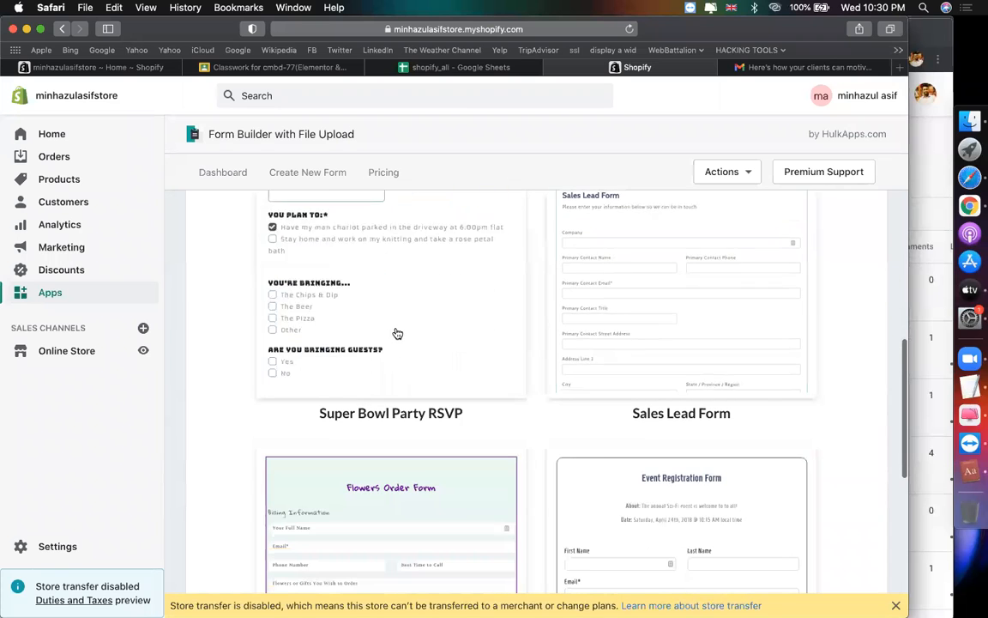
scroll(398, 332, up, 3)
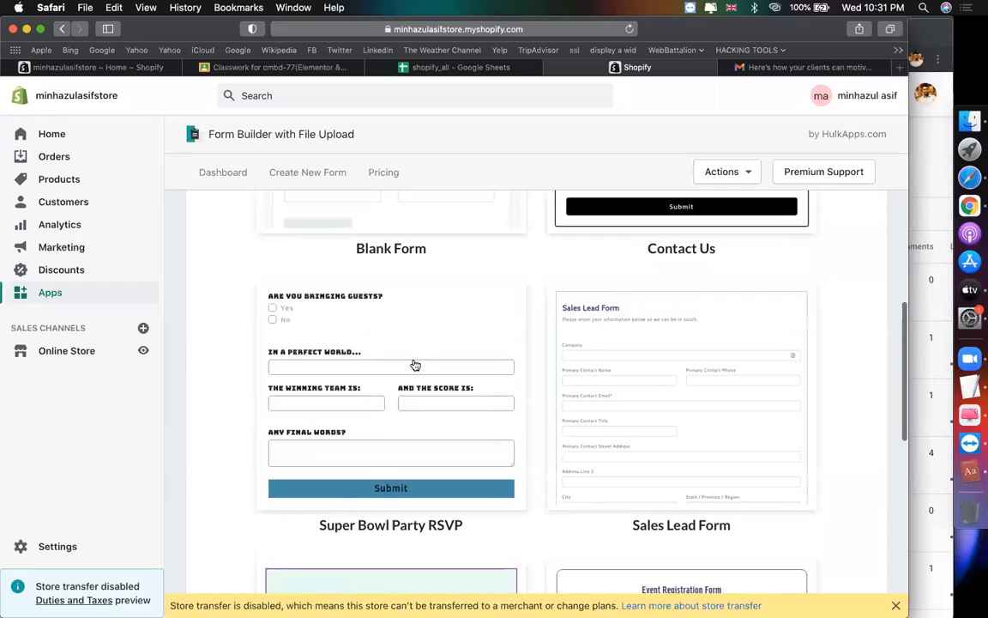
scroll(416, 366, down, 1)
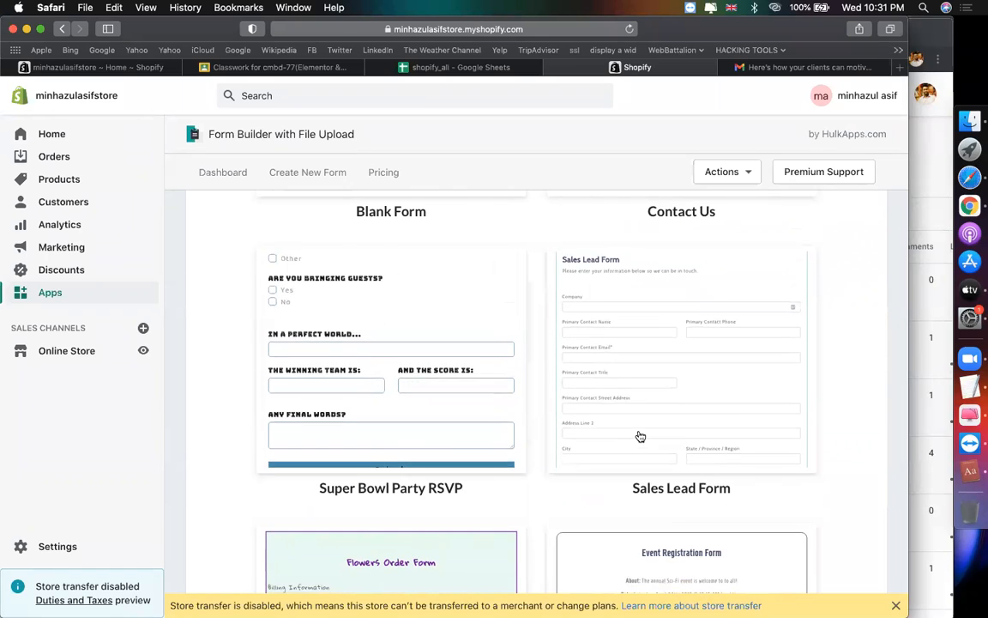
scroll(613, 348, down, 2)
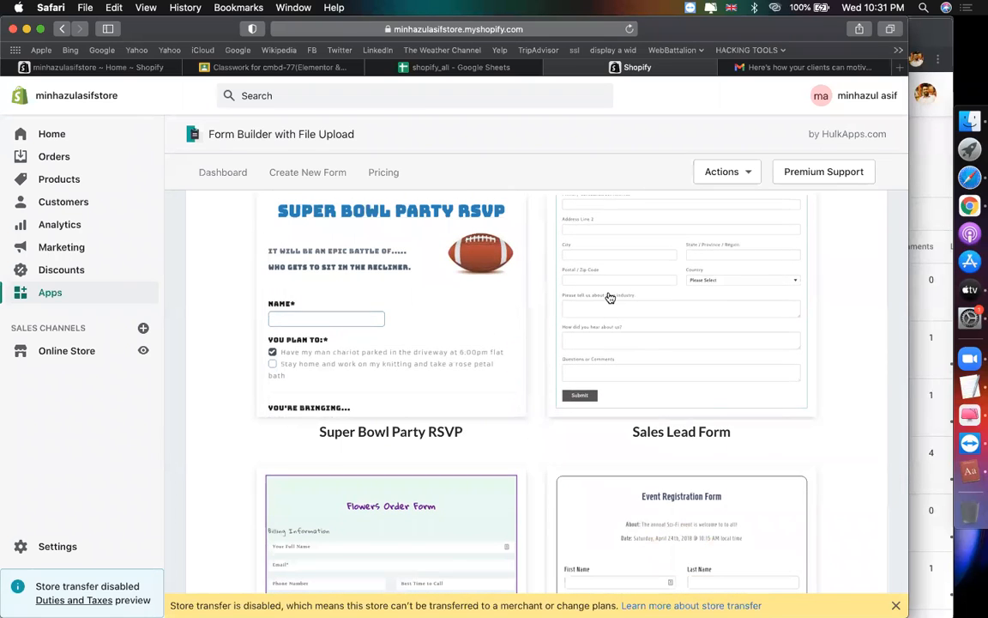
scroll(607, 311, down, 1)
scroll(607, 312, down, 3)
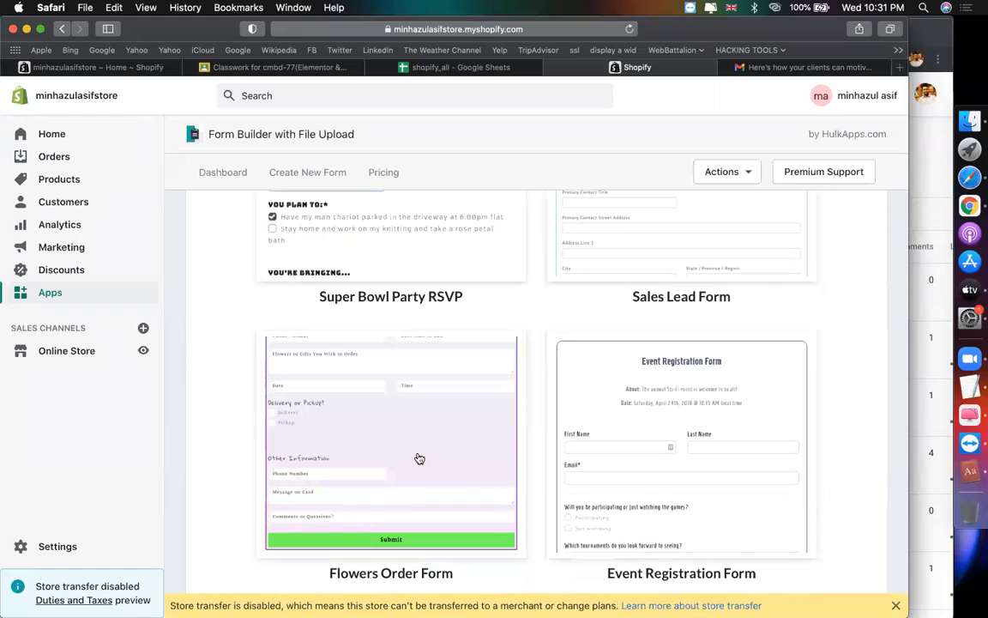
click(429, 494)
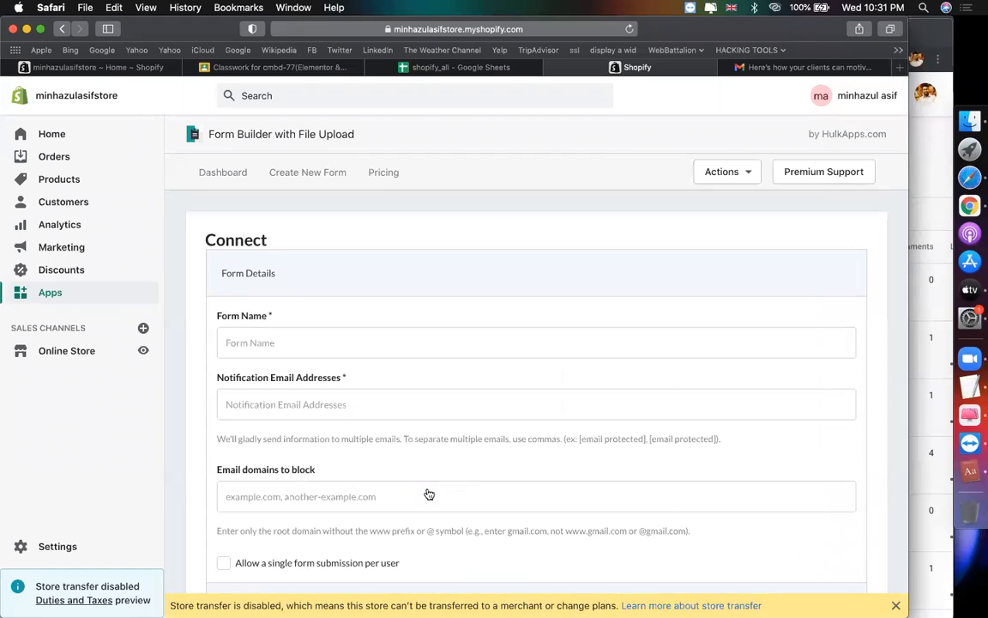
Step: Name the new form 'flower order form'
scroll(571, 304, down, 2)
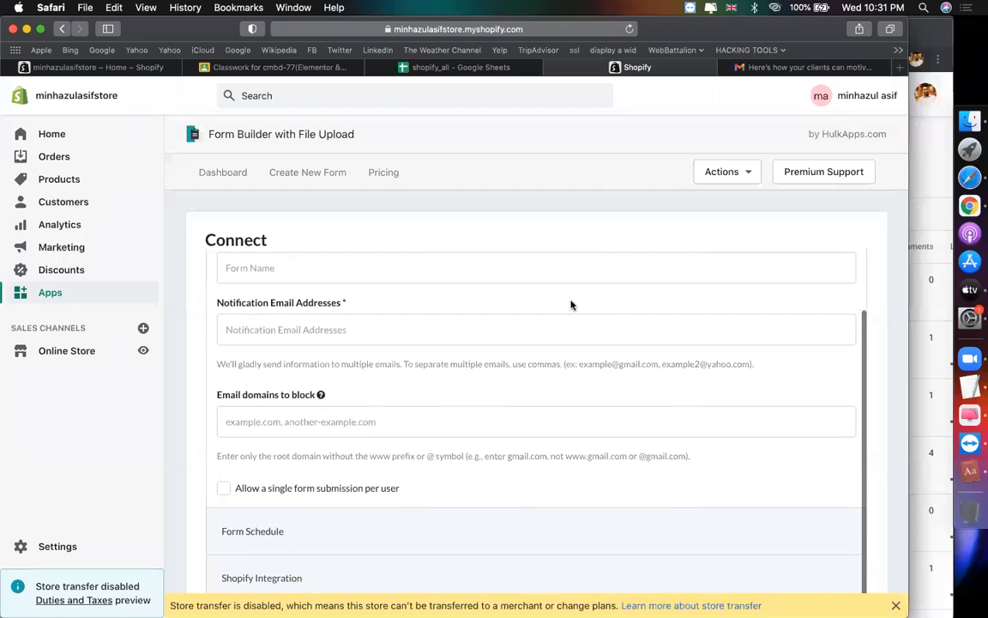
scroll(583, 378, down, 1)
scroll(581, 378, up, 3)
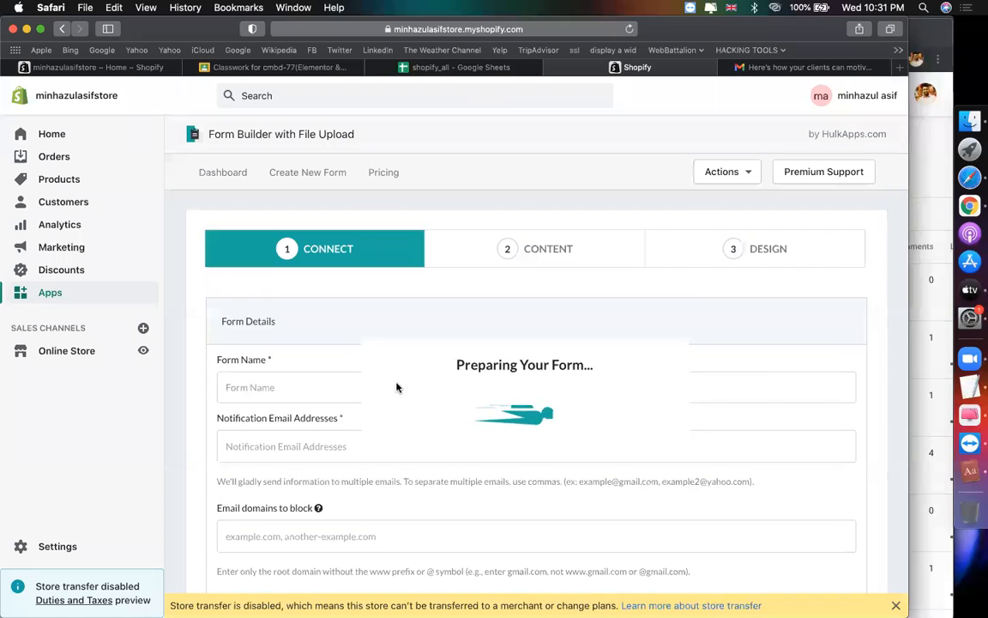
click(298, 384)
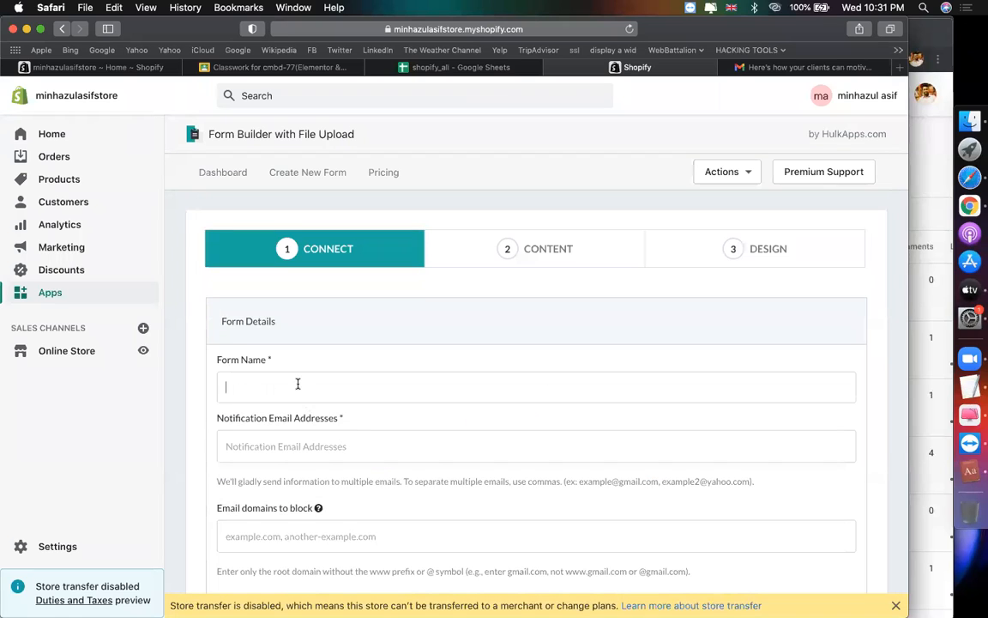
text(flower order form)
Step: Enter the notification email address and advance to the Content step
scroll(443, 396, down, 2)
click(384, 376)
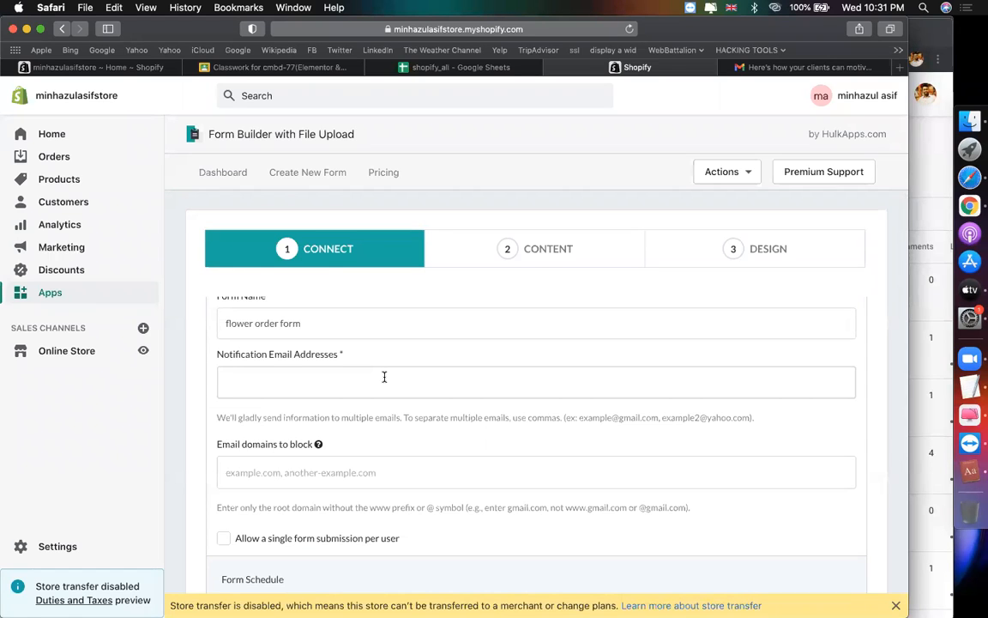
key(super+a)
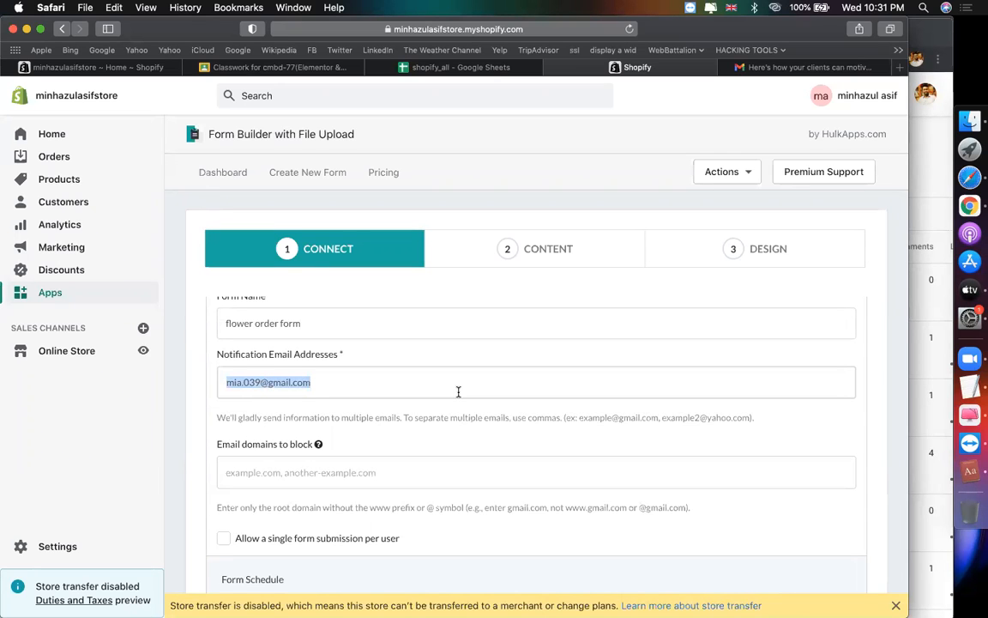
scroll(503, 423, down, 2)
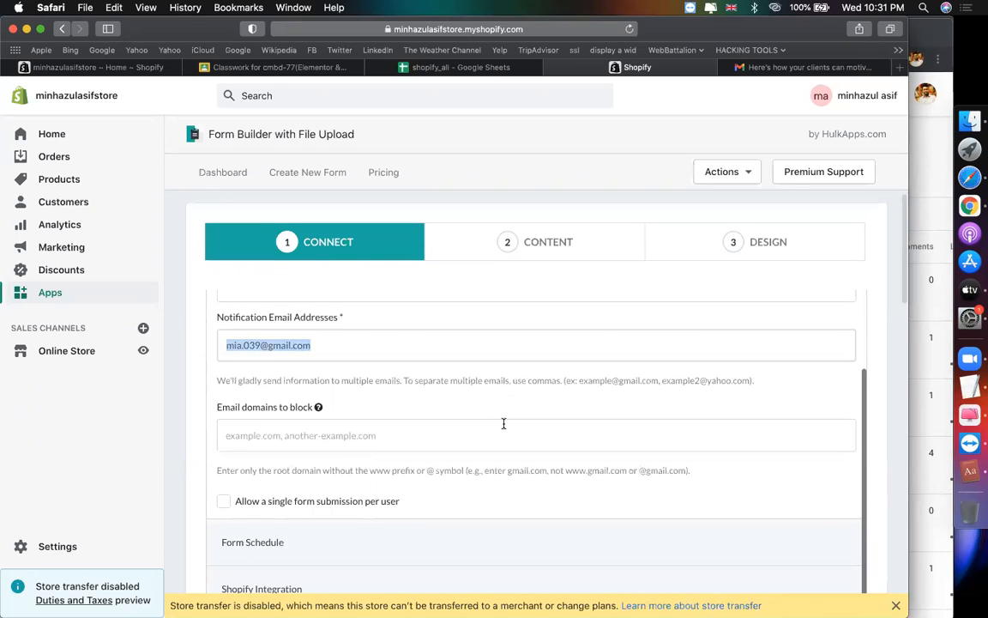
scroll(504, 424, down, 6)
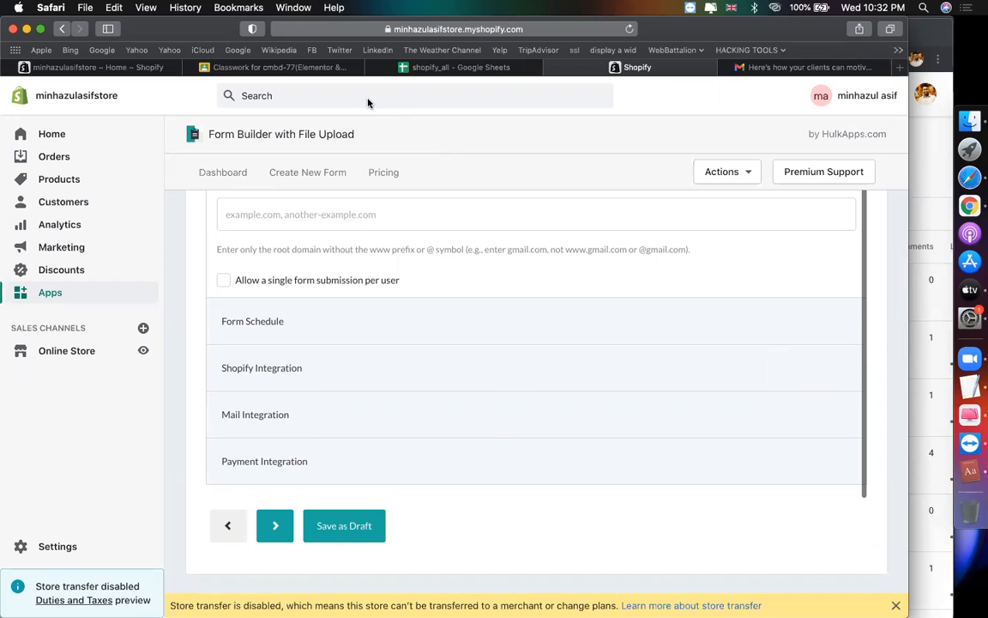
scroll(400, 324, up, 2)
scroll(400, 324, down, 5)
scroll(324, 320, up, 5)
scroll(324, 320, up, 5)
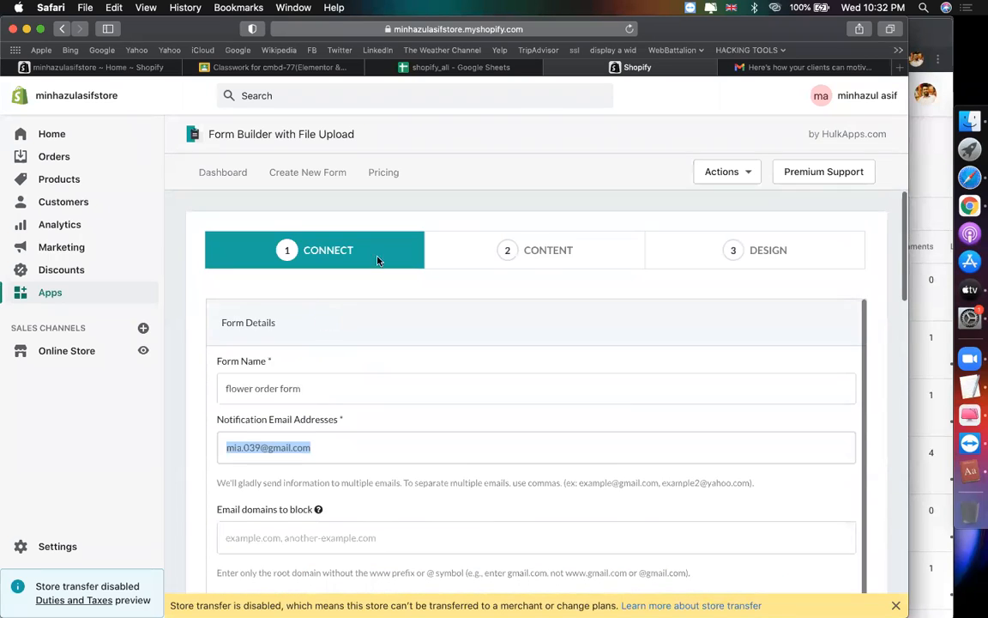
click(547, 251)
Step: Expand Form Element to review the prefilled flower order fields, then go to the Design step
scroll(615, 340, down, 4)
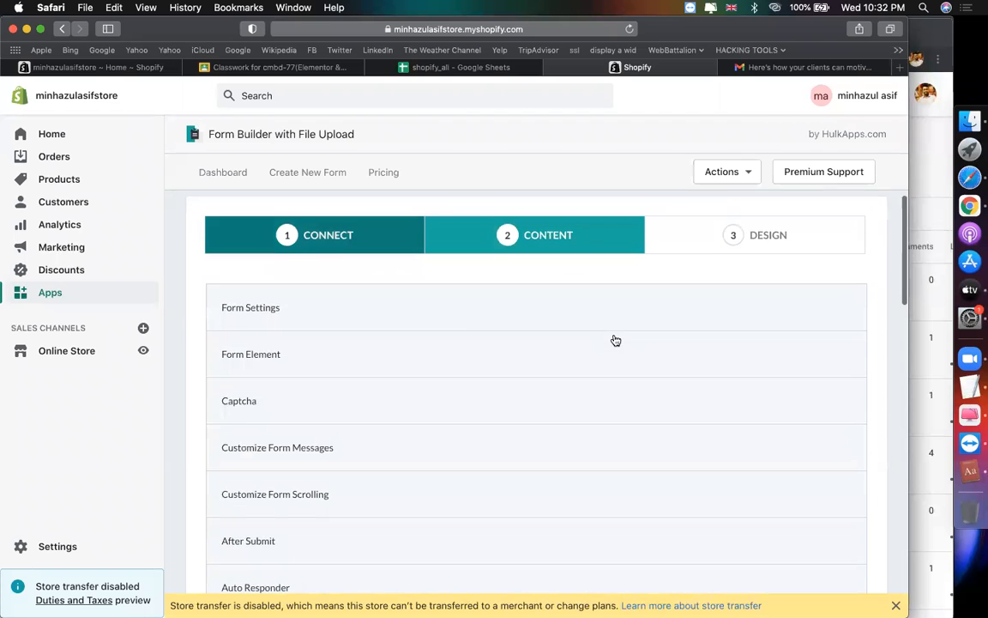
scroll(615, 341, up, 4)
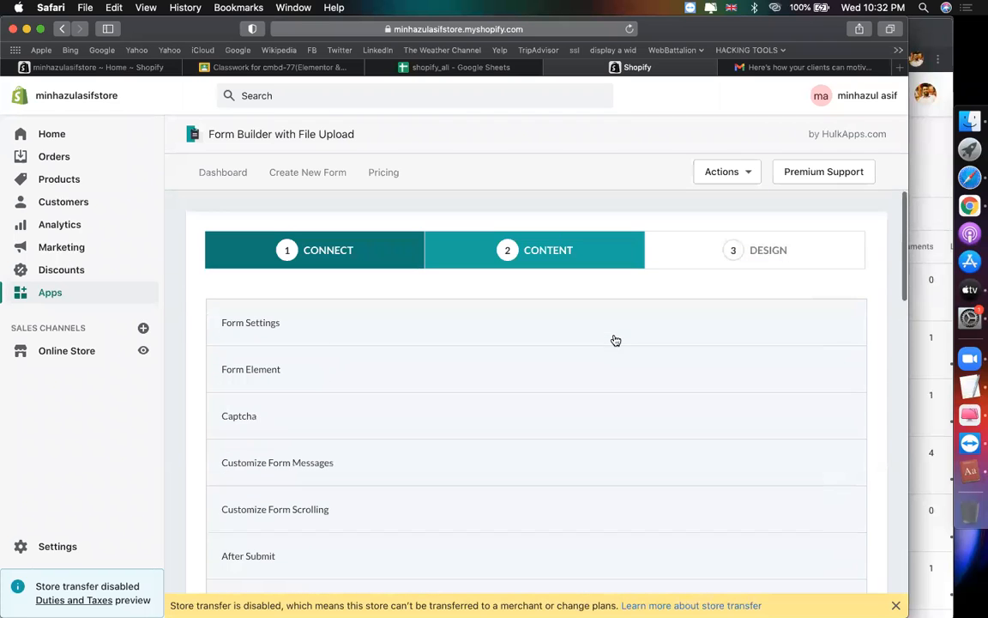
click(319, 372)
scroll(429, 370, down, 5)
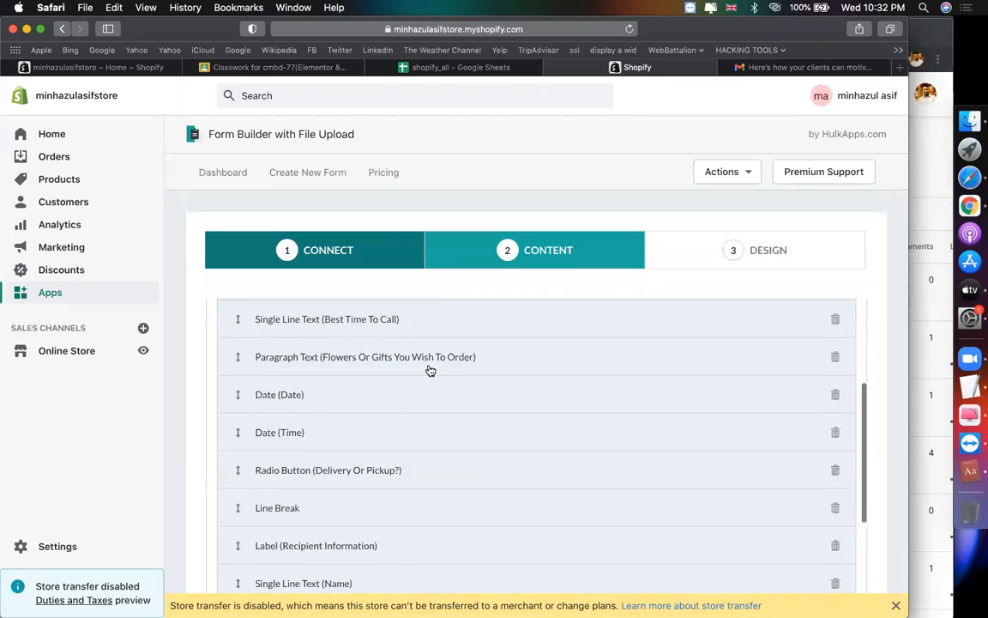
scroll(430, 370, down, 6)
scroll(430, 370, up, 5)
scroll(430, 370, up, 6)
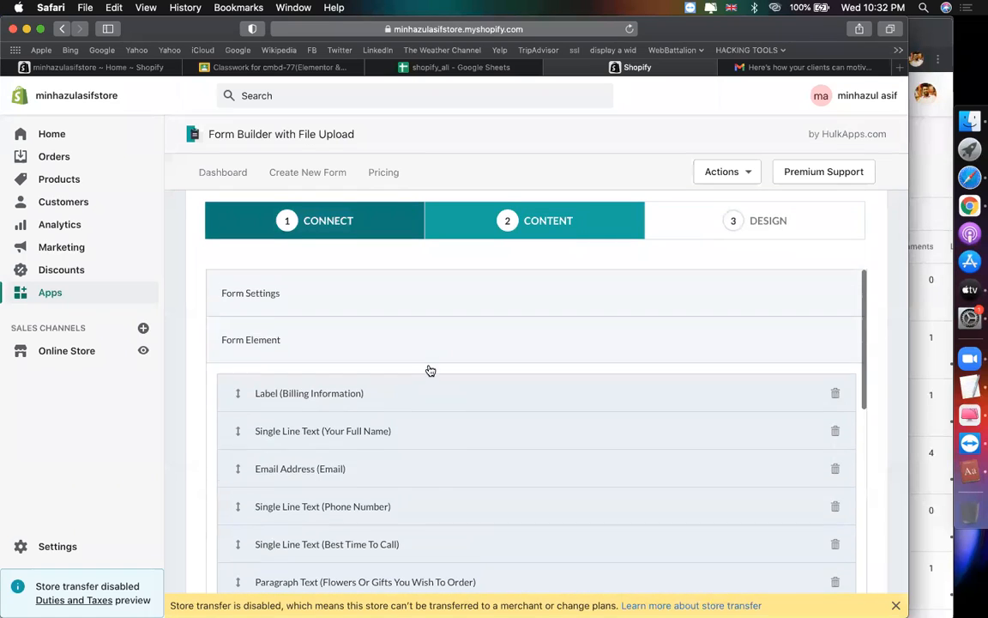
scroll(429, 371, up, 2)
scroll(580, 453, down, 10)
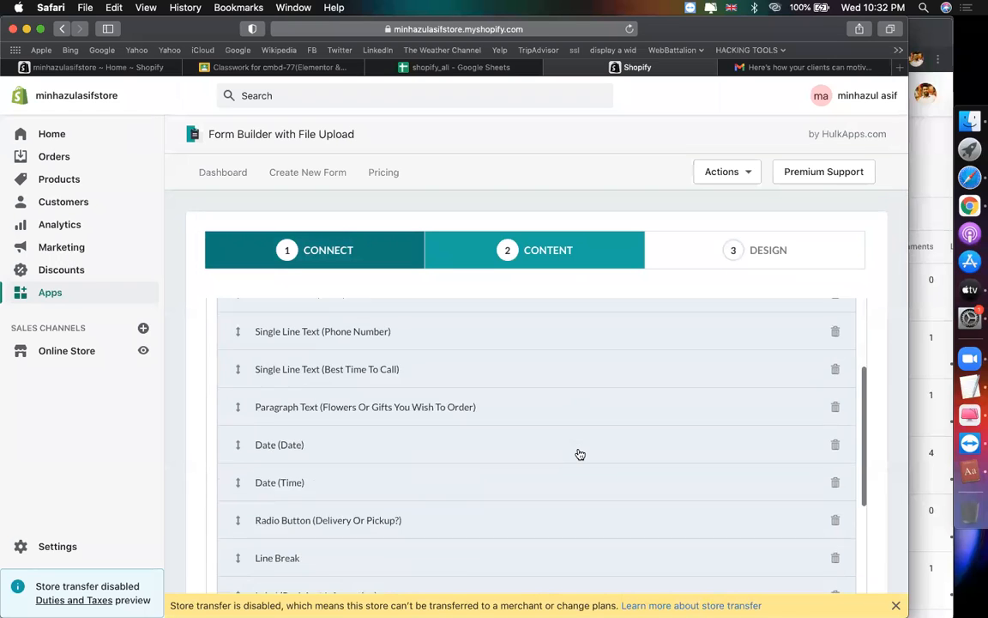
scroll(580, 454, down, 5)
scroll(578, 454, up, 6)
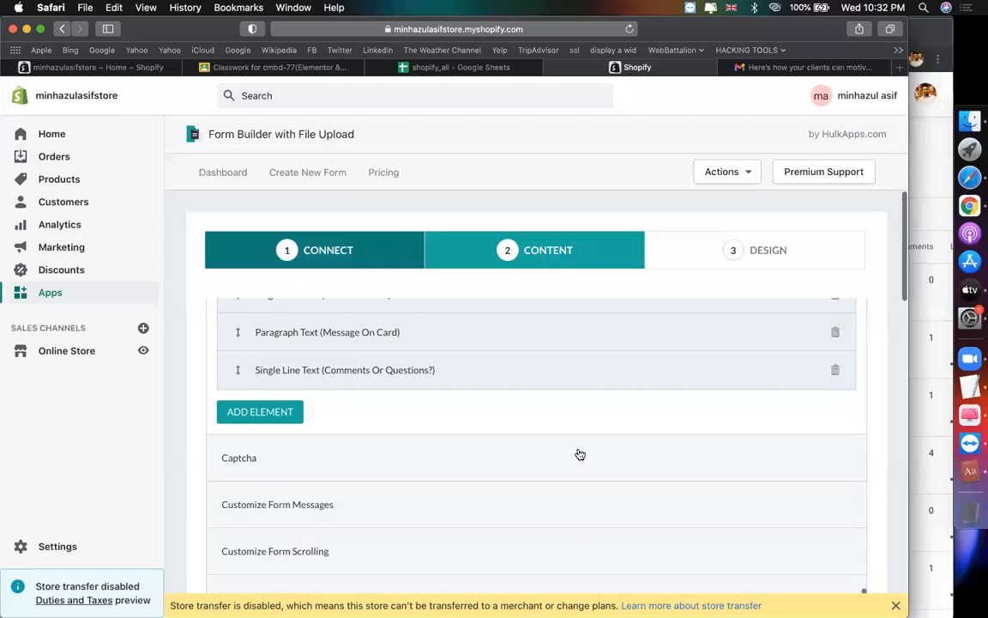
click(743, 260)
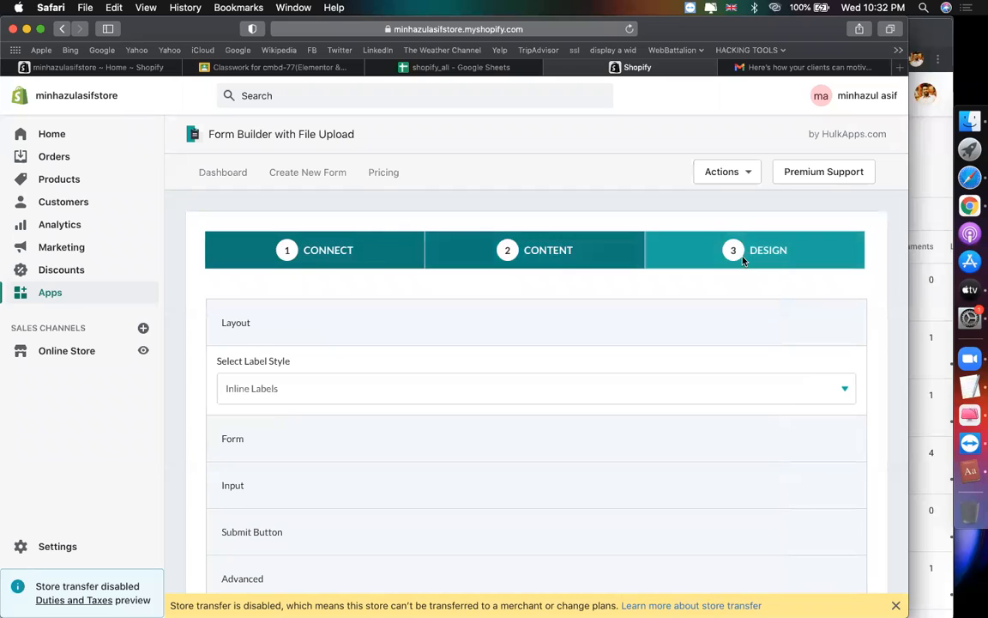
Step: Change the form's first gradient colour to a deeper light-green shade
scroll(676, 359, down, 3)
scroll(676, 359, down, 2)
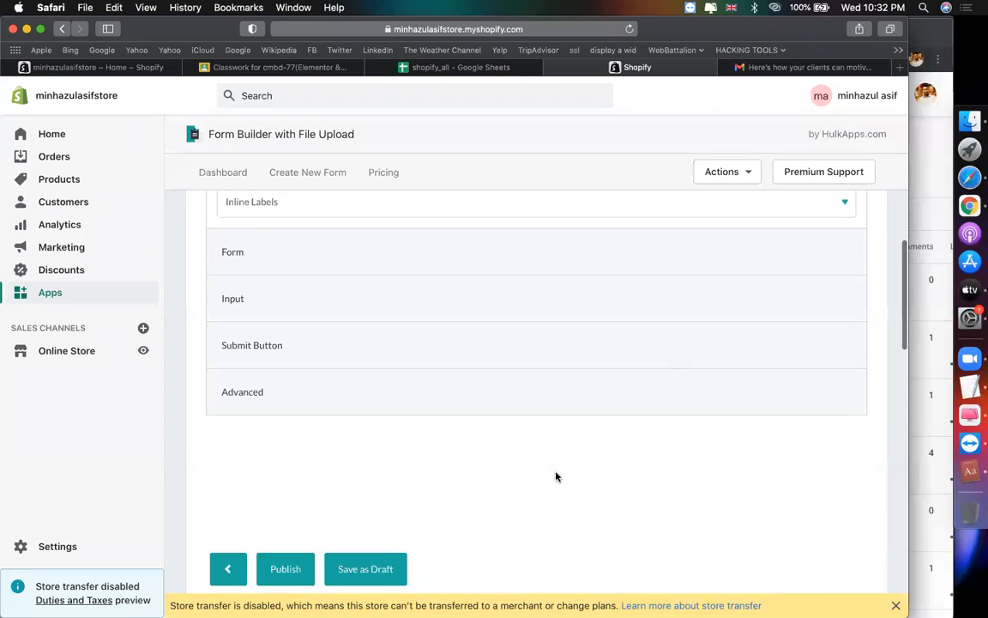
scroll(555, 474, up, 5)
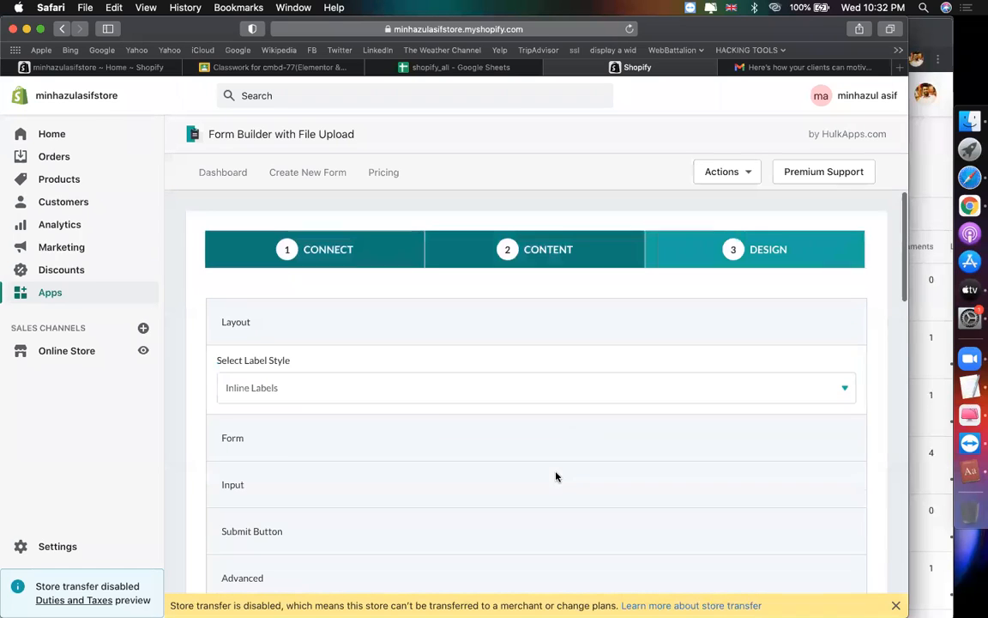
click(372, 446)
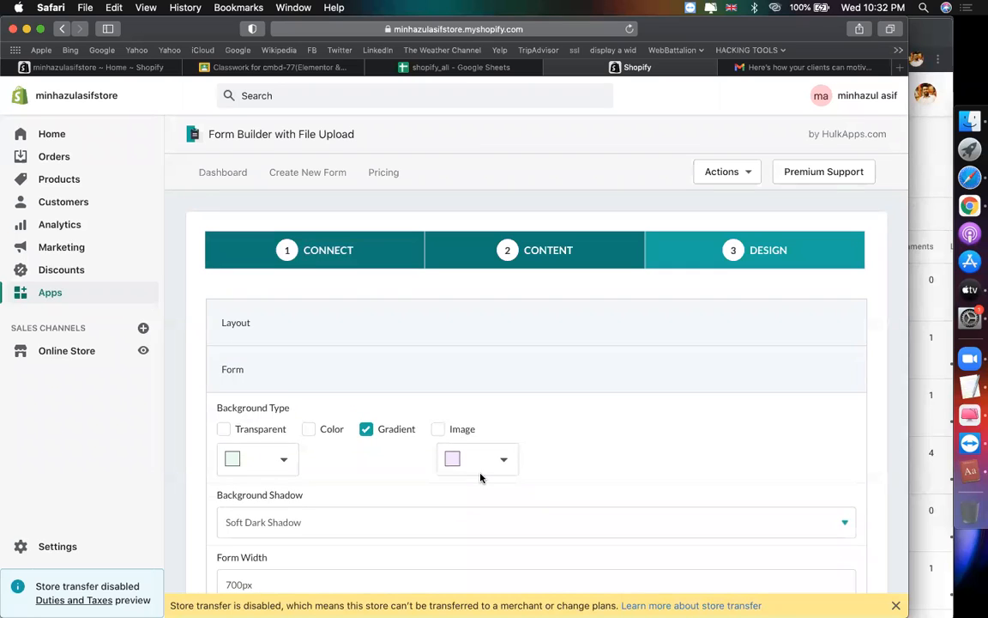
scroll(481, 476, down, 2)
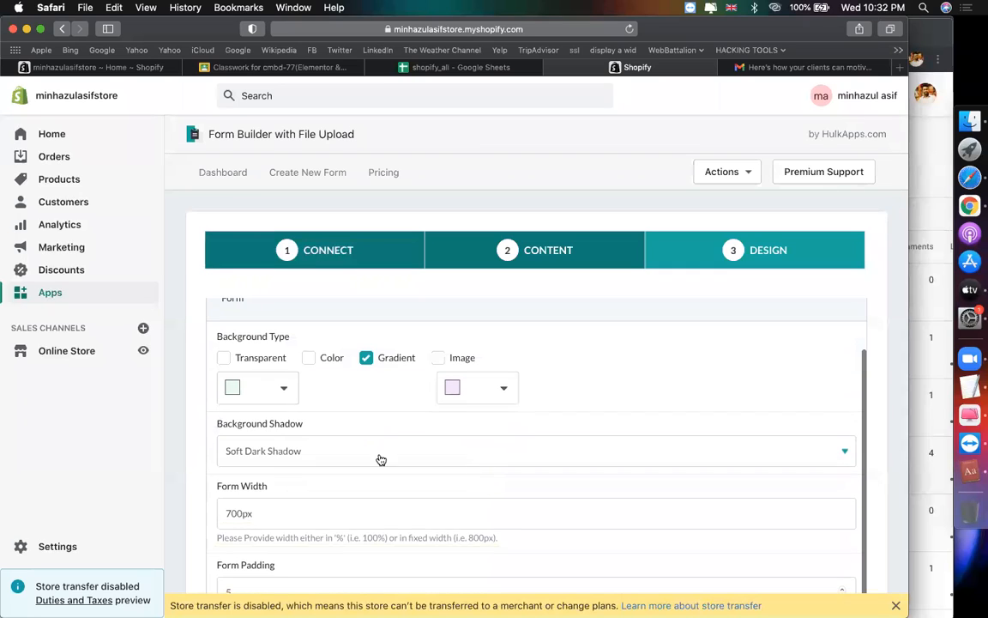
click(285, 389)
click(245, 410)
click(379, 399)
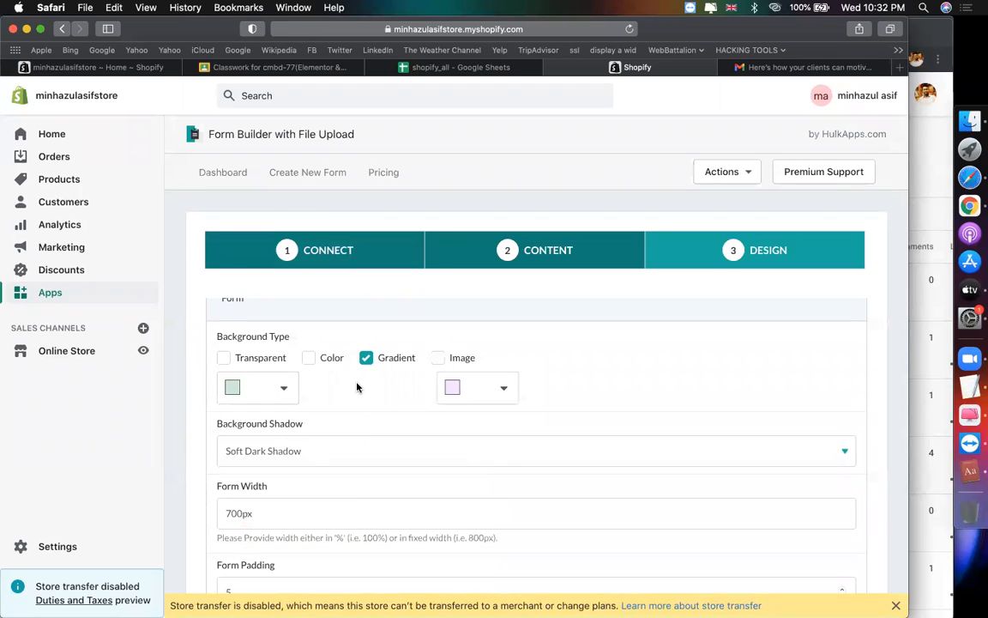
Step: Leave the border colour unchanged and publish the form
scroll(446, 378, down, 1)
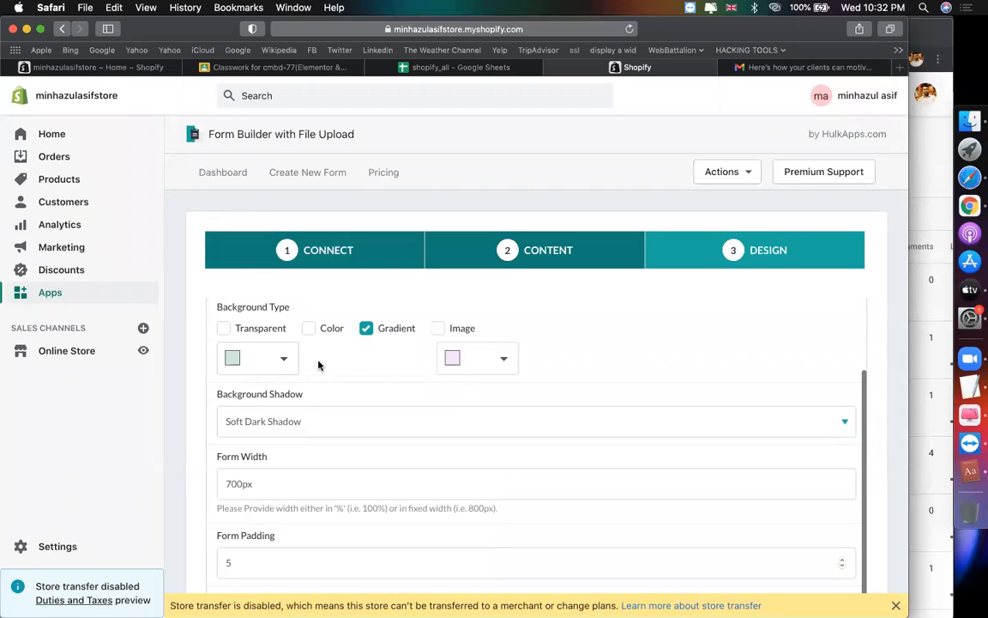
scroll(407, 373, down, 3)
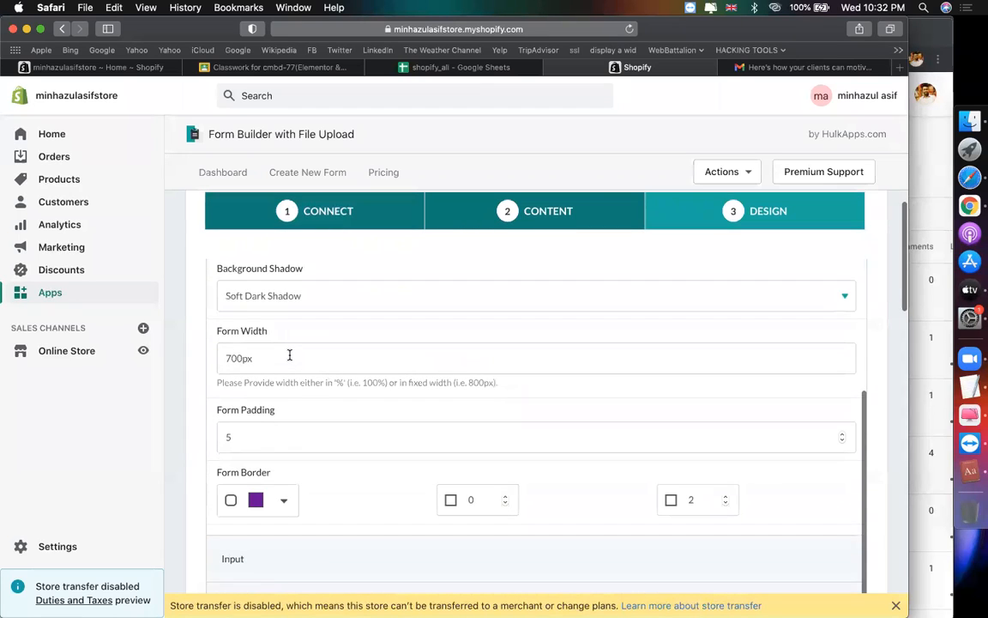
scroll(382, 436, down, 2)
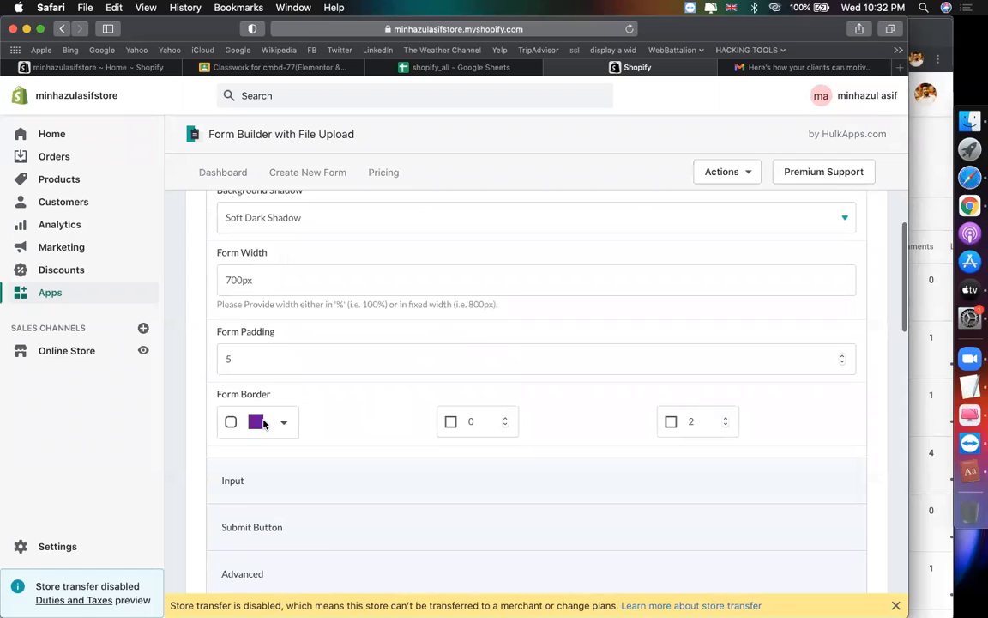
click(259, 425)
click(356, 399)
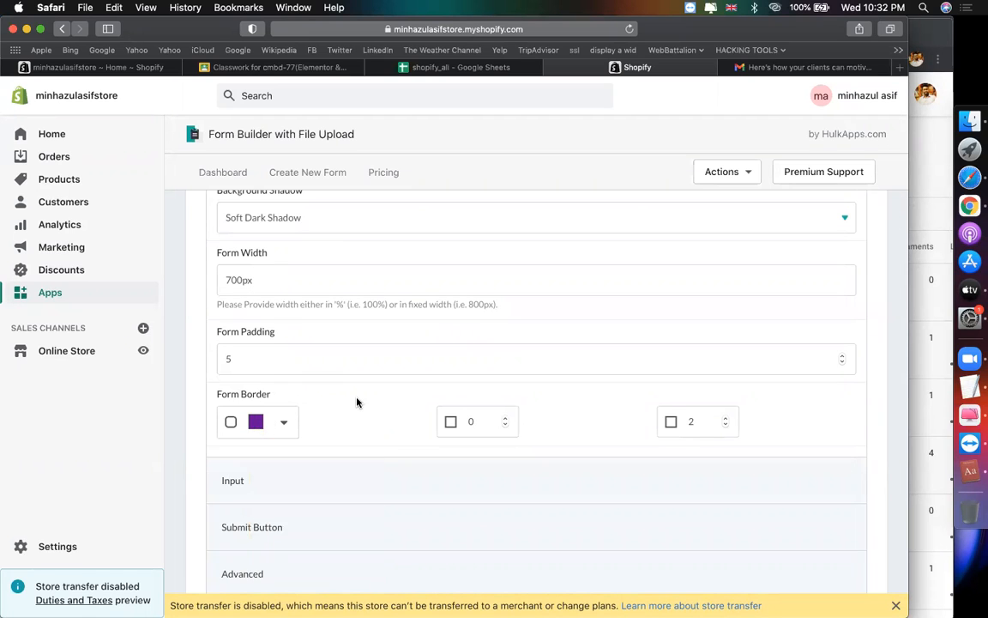
scroll(397, 371, down, 2)
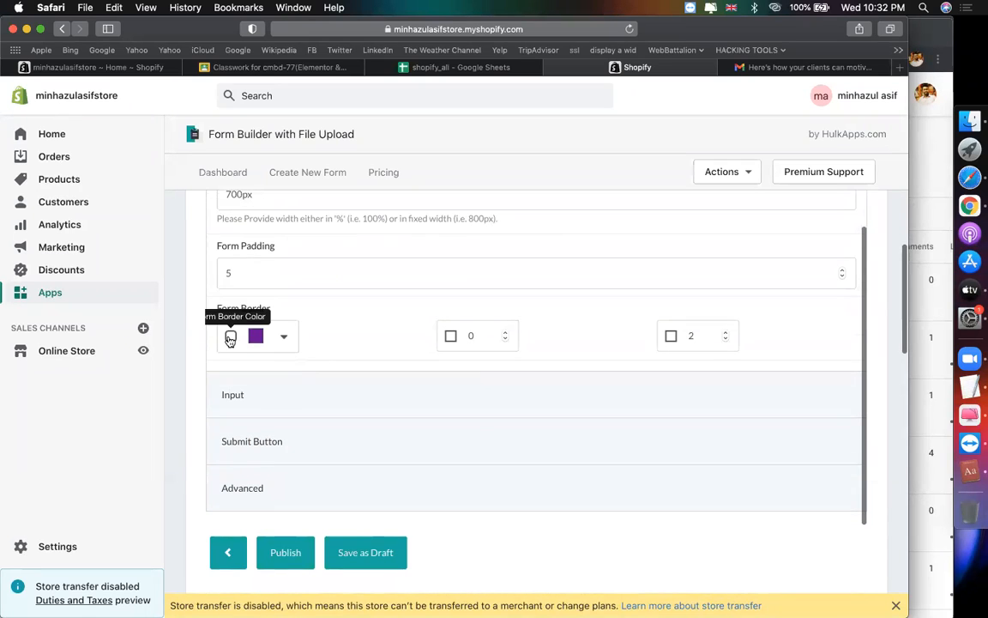
scroll(326, 437, down, 1)
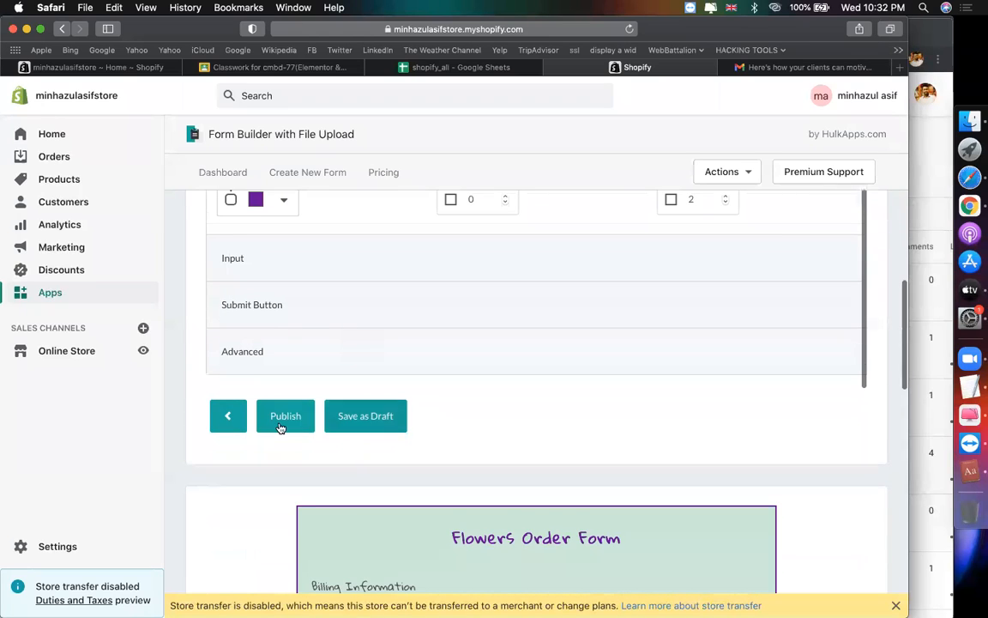
click(285, 426)
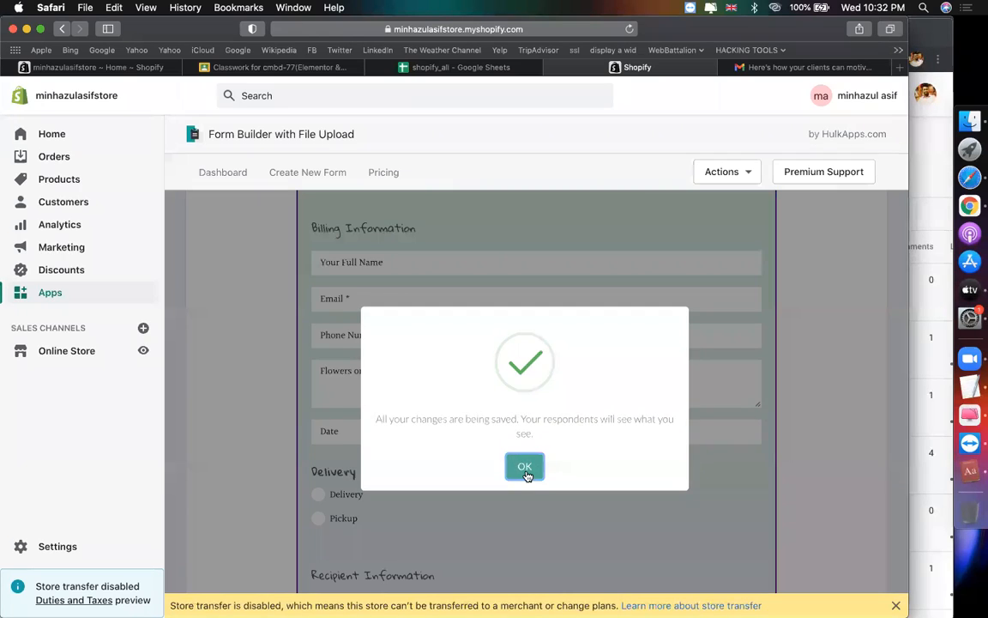
Step: Dismiss the saved notice and copy the flower order form's embed shortcode to the clipboard
click(524, 463)
scroll(433, 427, up, 4)
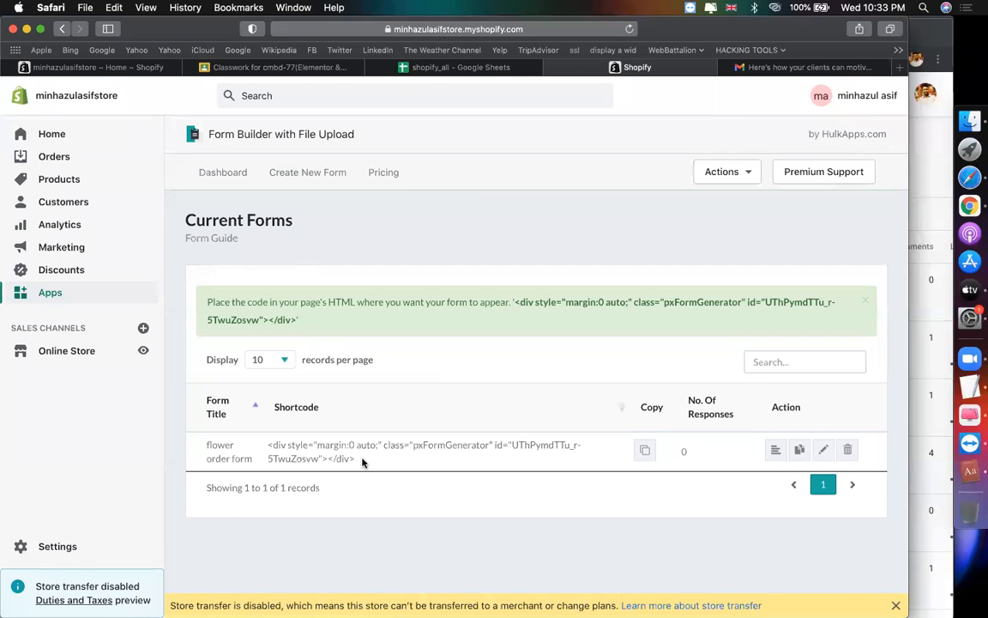
click(644, 452)
click(574, 338)
Step: Go to Online Store > Pages and start a new page
click(106, 67)
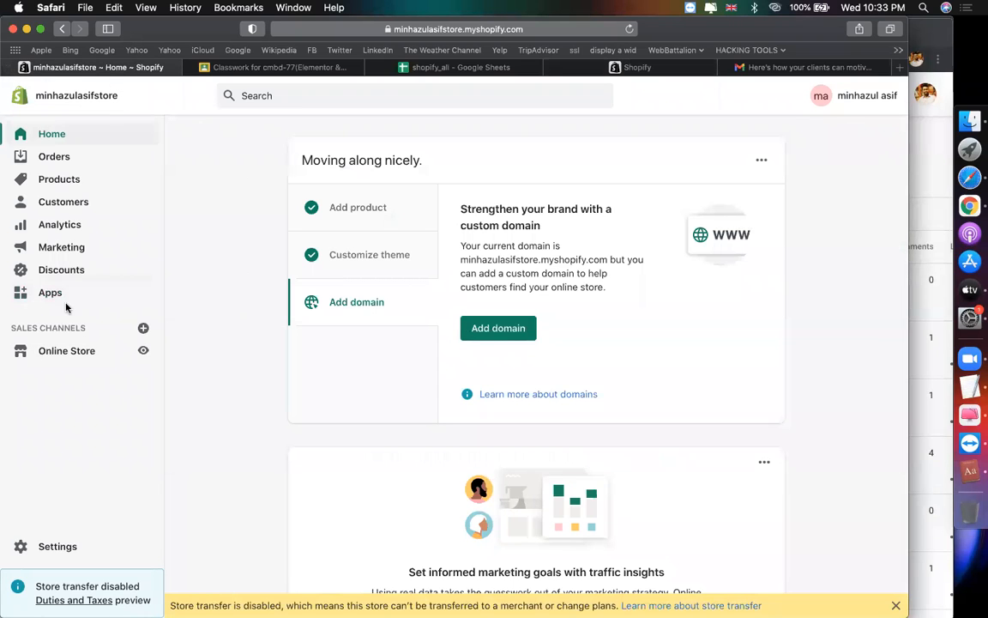
click(85, 354)
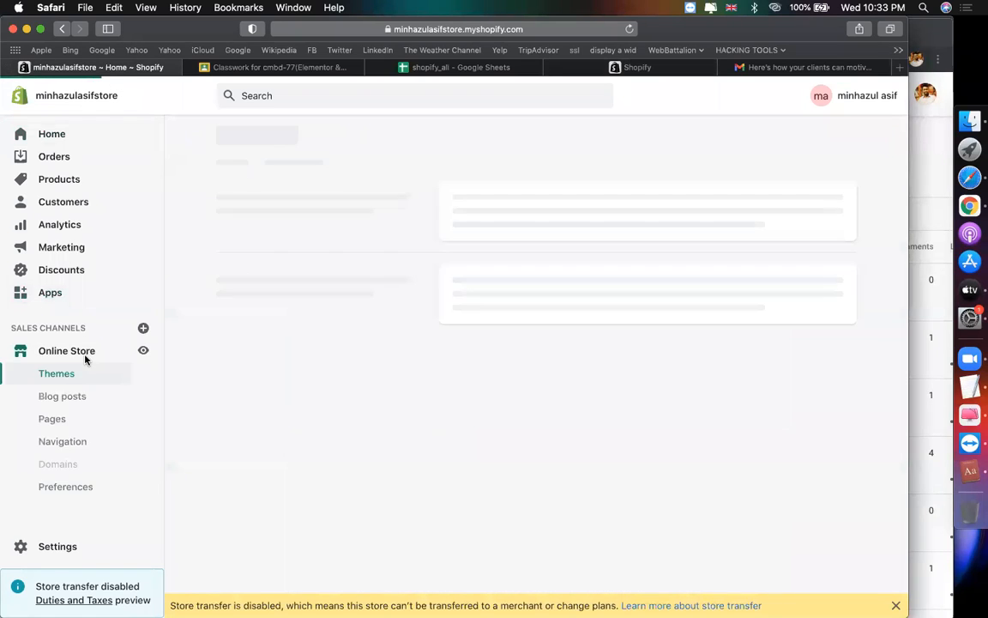
click(67, 421)
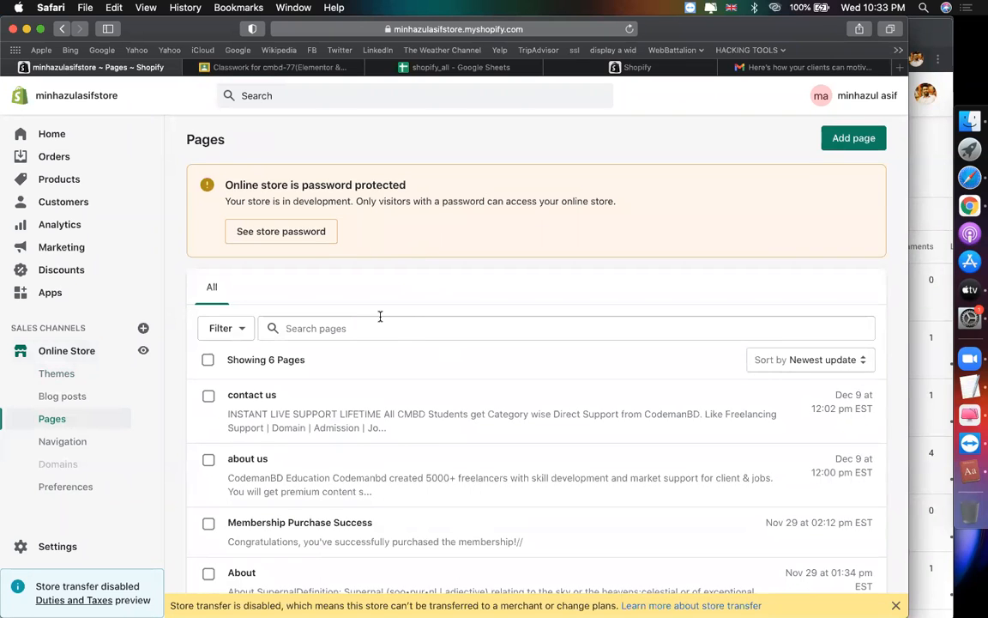
click(834, 150)
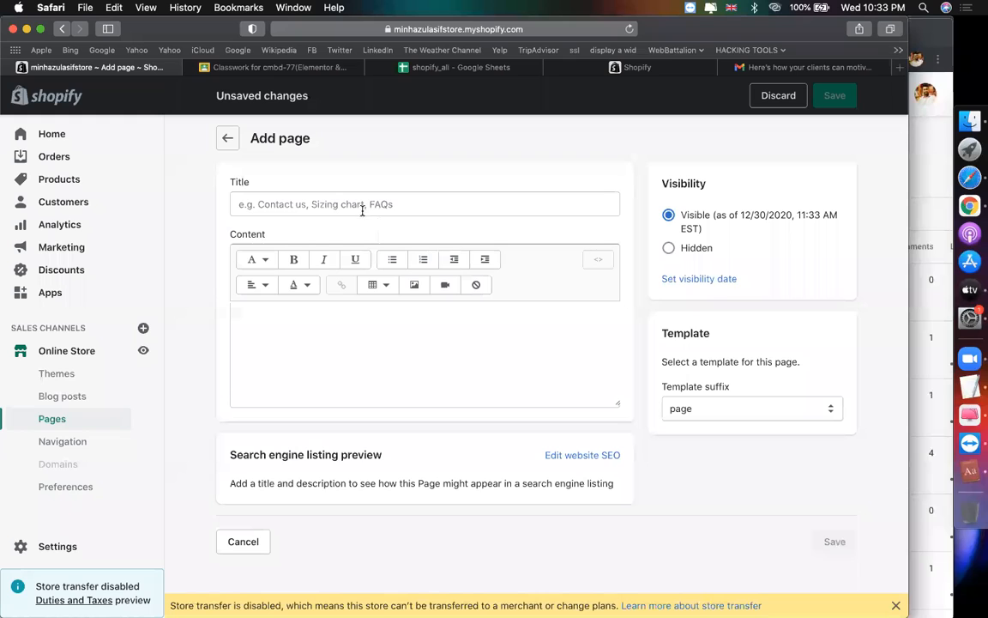
Step: Title the page 'flower orde form', paste the embed shortcode in HTML view, and save
click(362, 210)
text(flower orde )
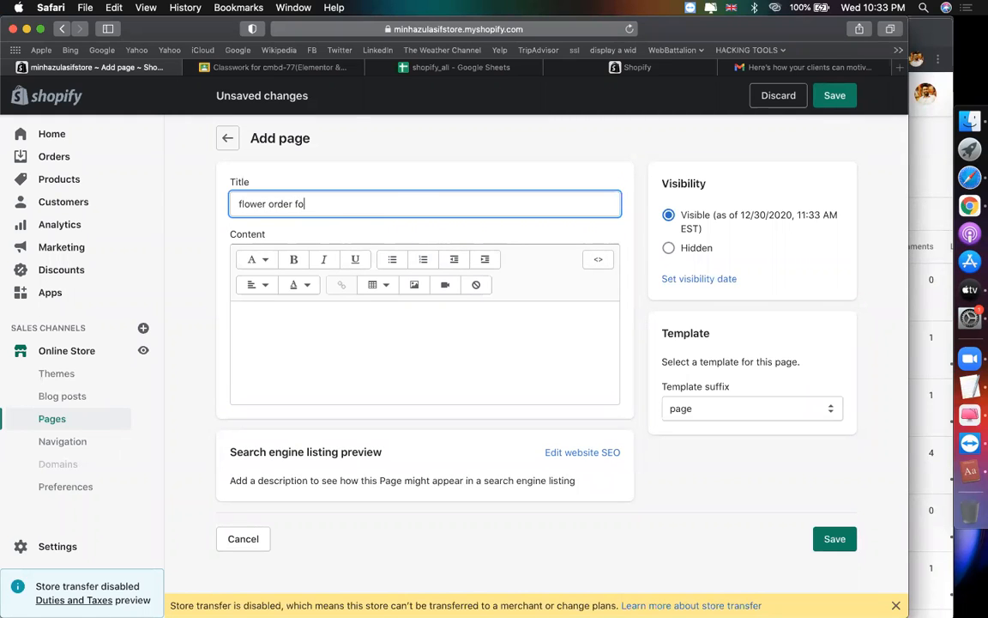
text(form)
click(599, 261)
key(super+v)
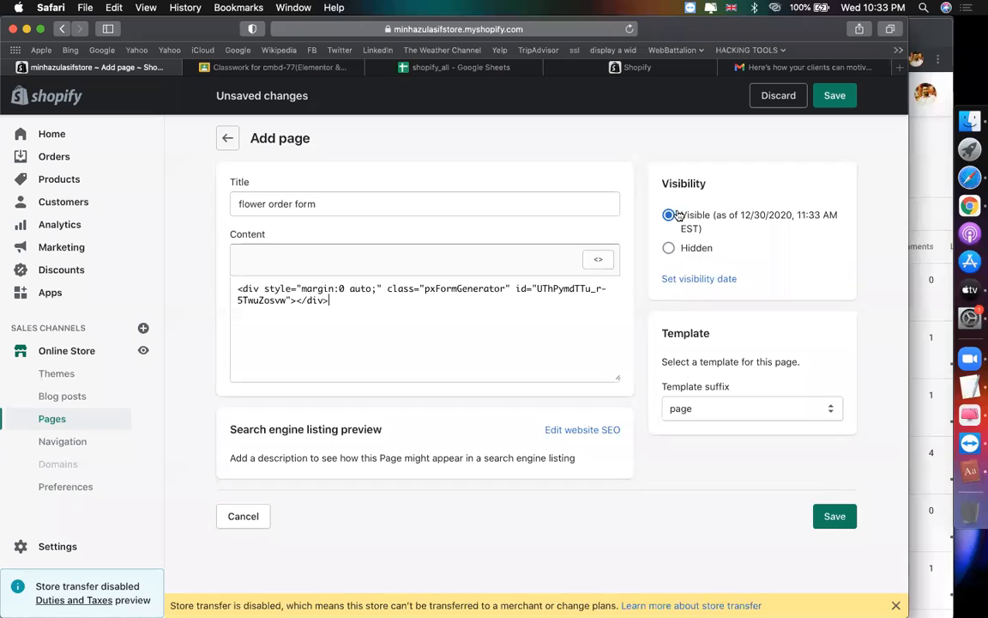
click(837, 514)
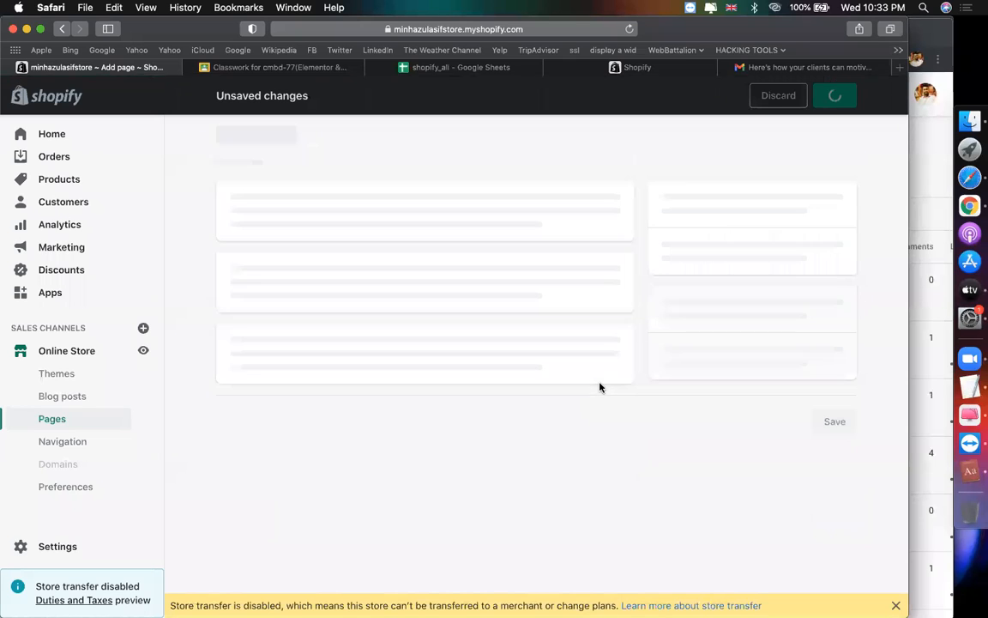
click(63, 441)
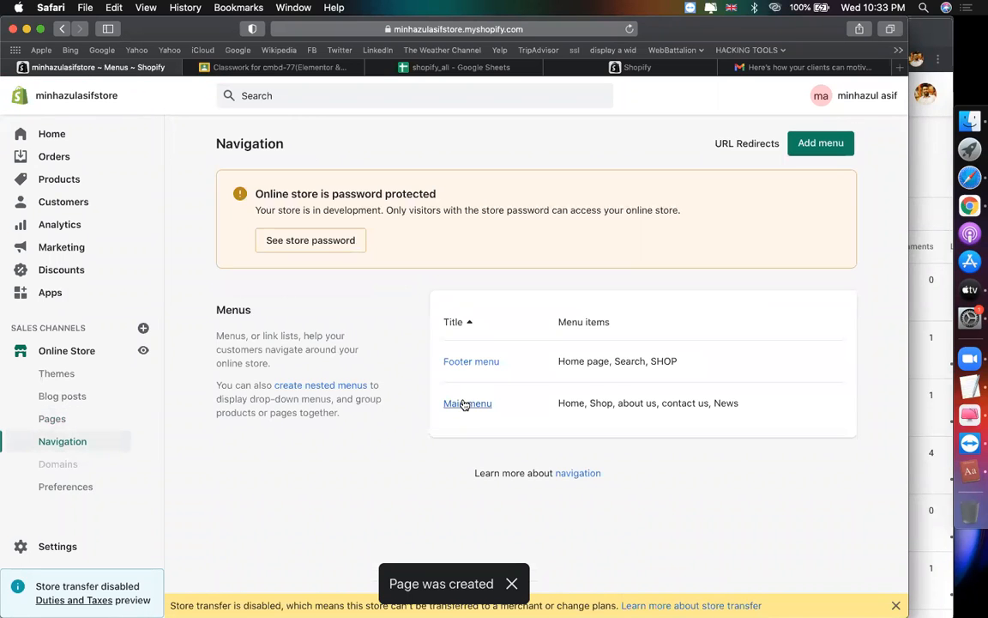
Step: Start a Main menu item linked to a store page, then cancel and return to Pages
click(464, 404)
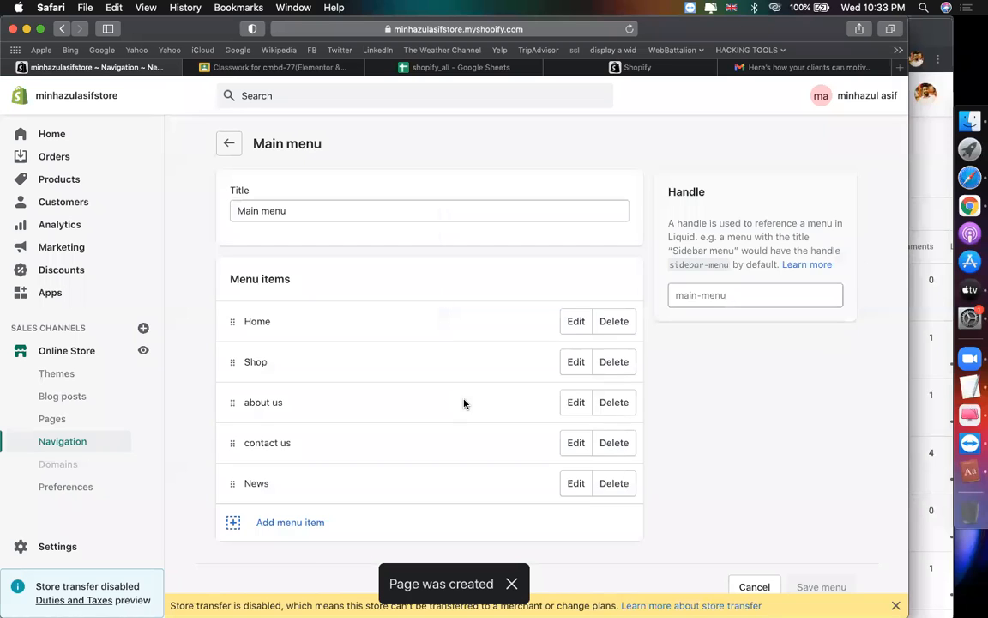
click(279, 523)
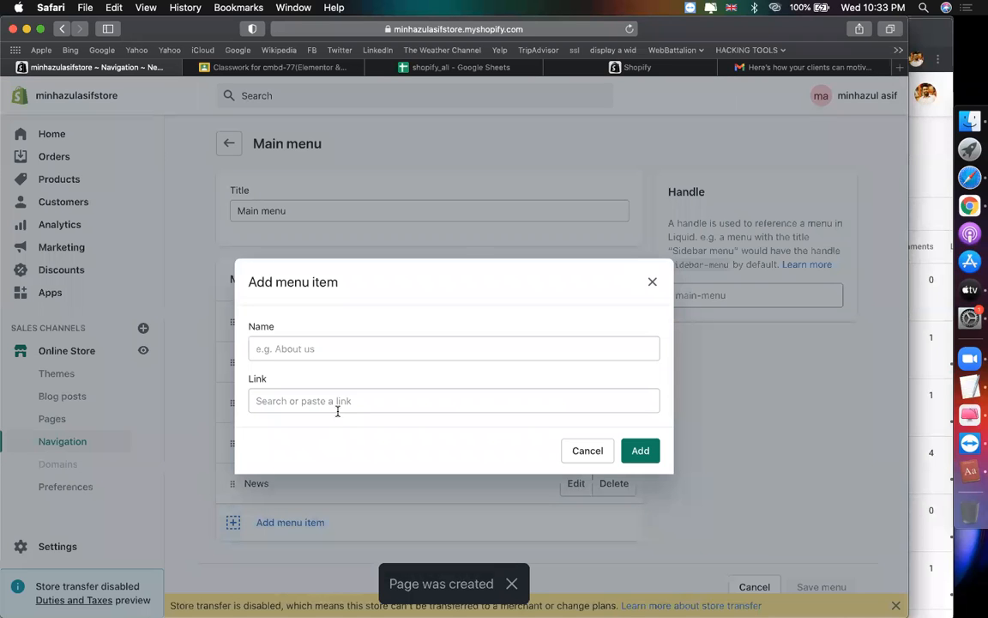
click(333, 406)
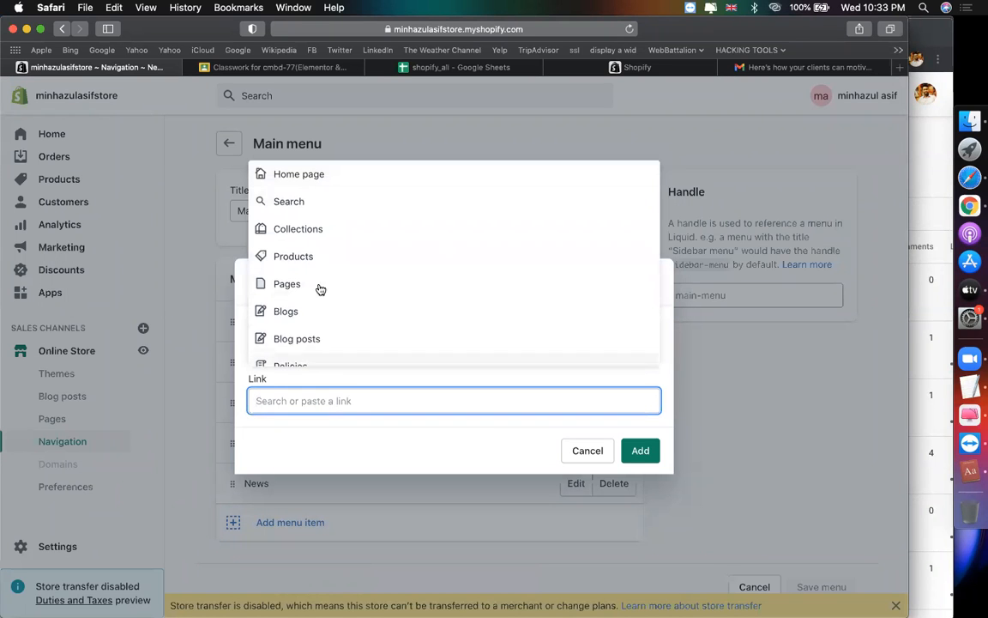
click(318, 286)
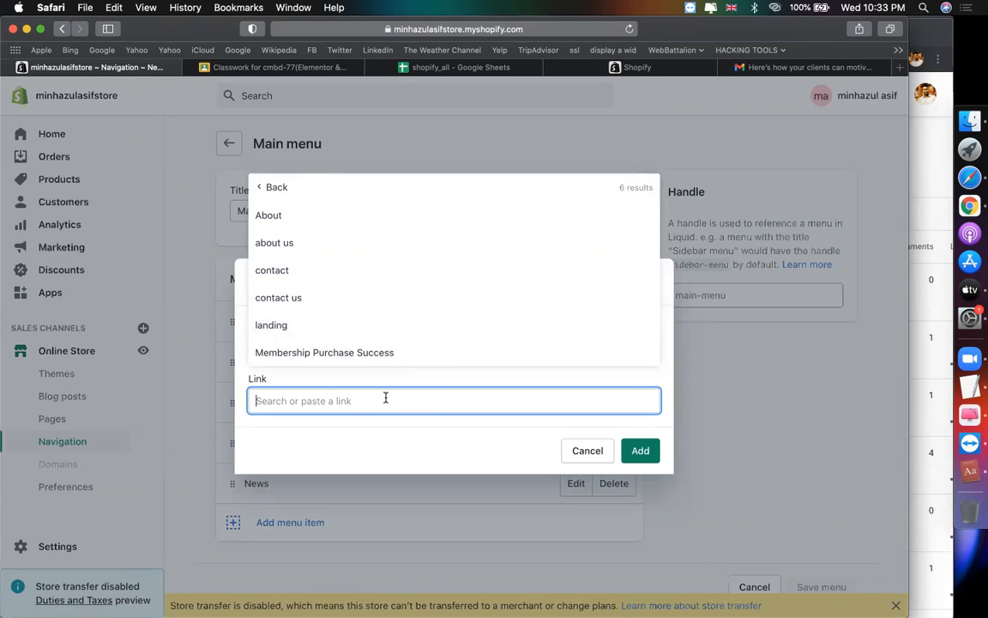
text(f)
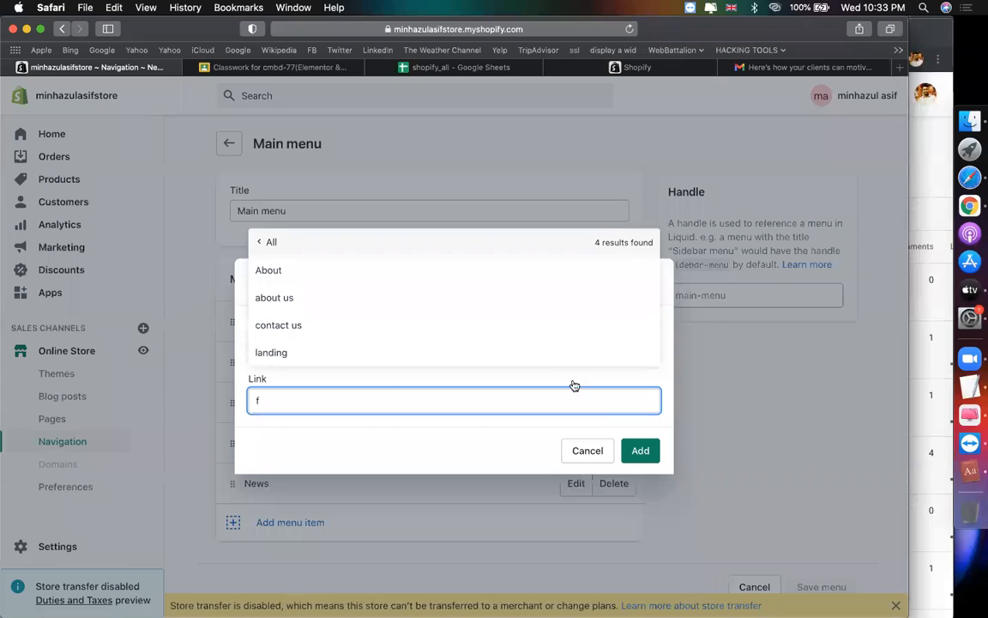
click(581, 451)
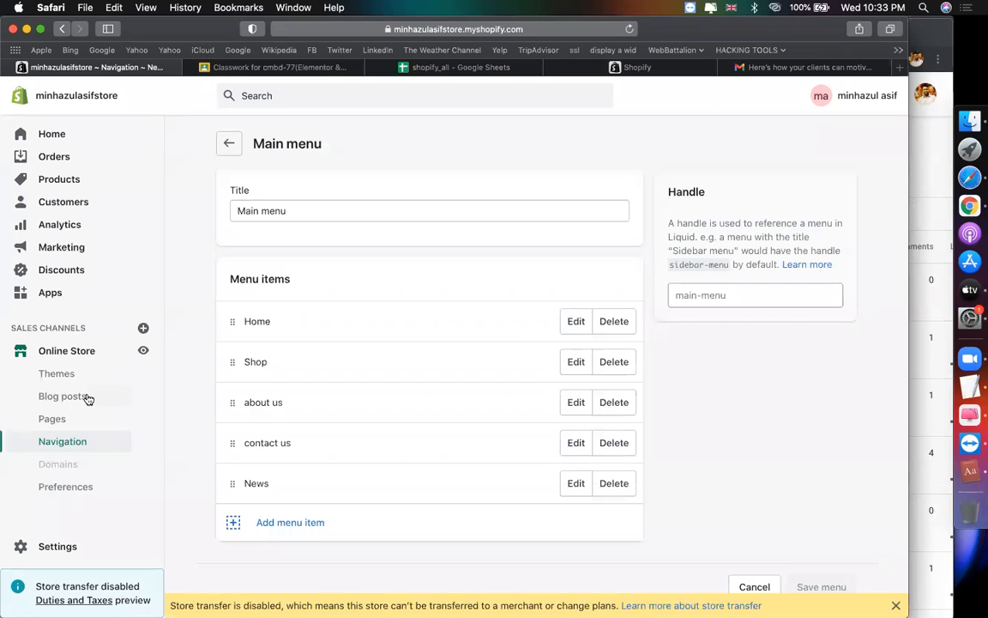
click(72, 422)
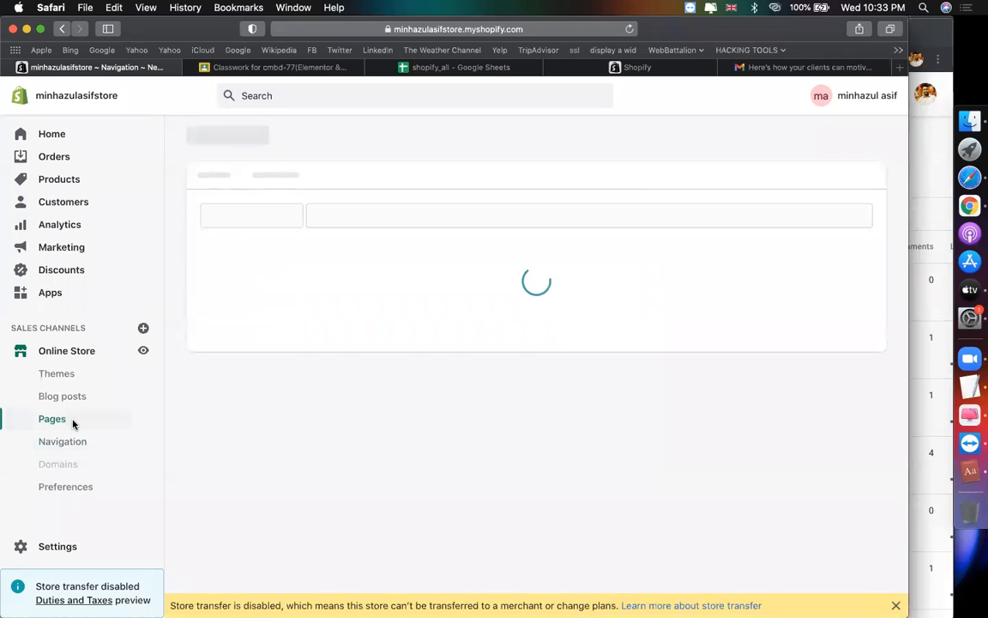
Step: Open the flower order form page in the admin and view it on the storefront
scroll(421, 404, down, 6)
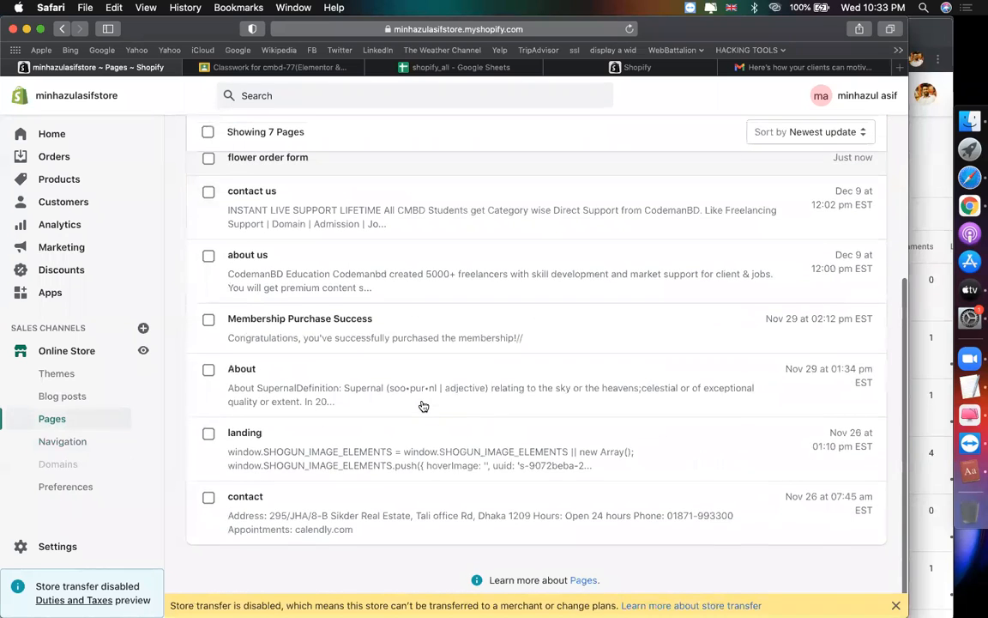
scroll(328, 502, up, 2)
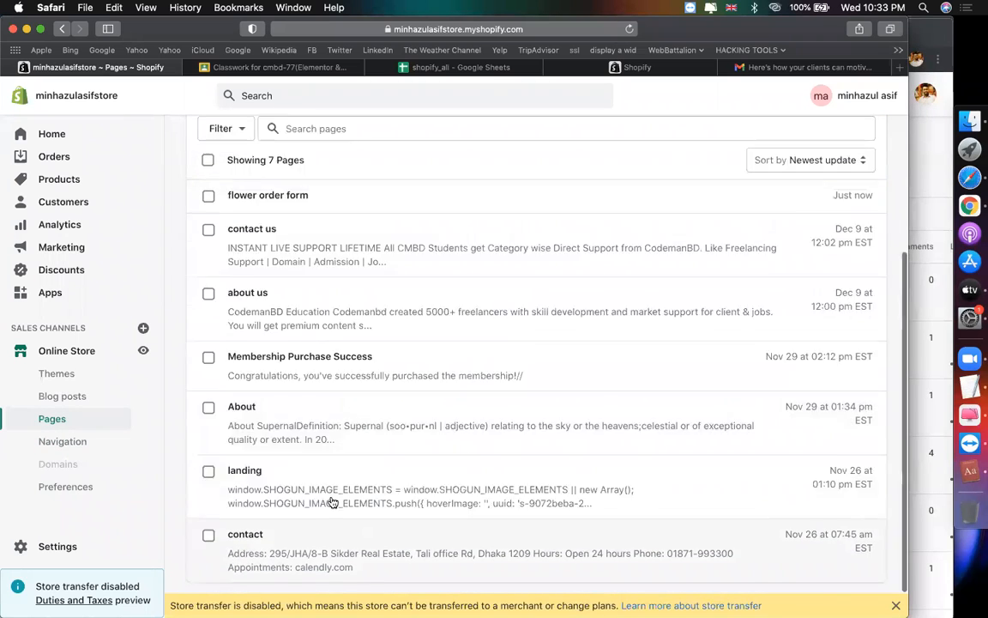
scroll(333, 502, up, 5)
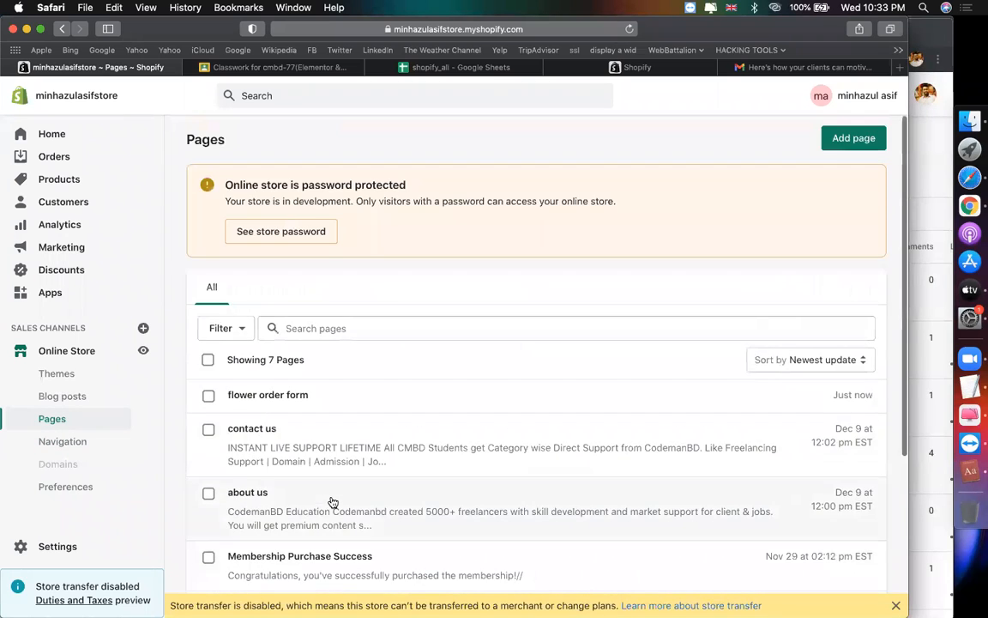
click(288, 396)
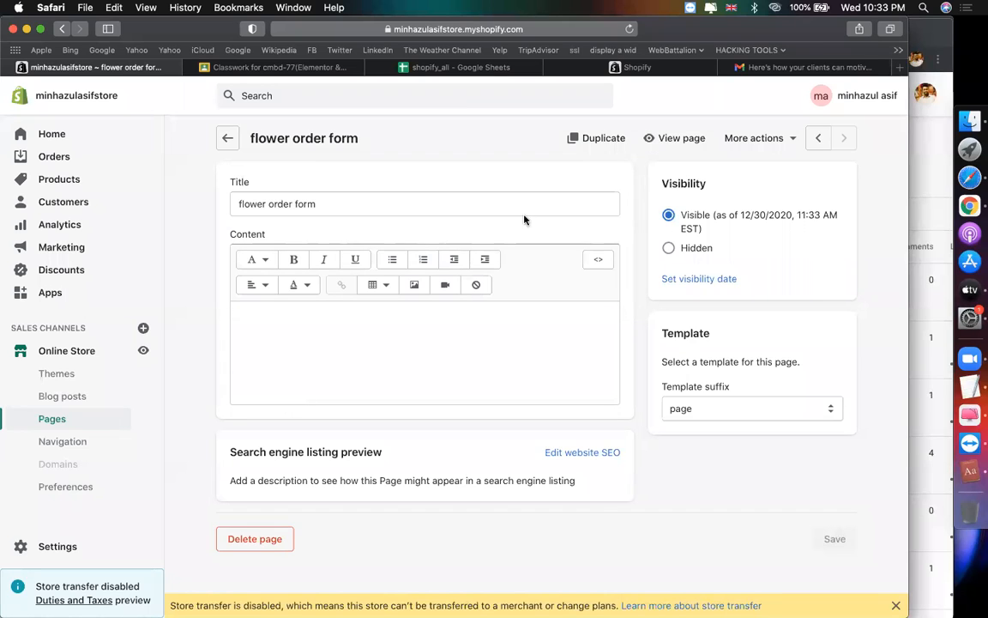
click(684, 137)
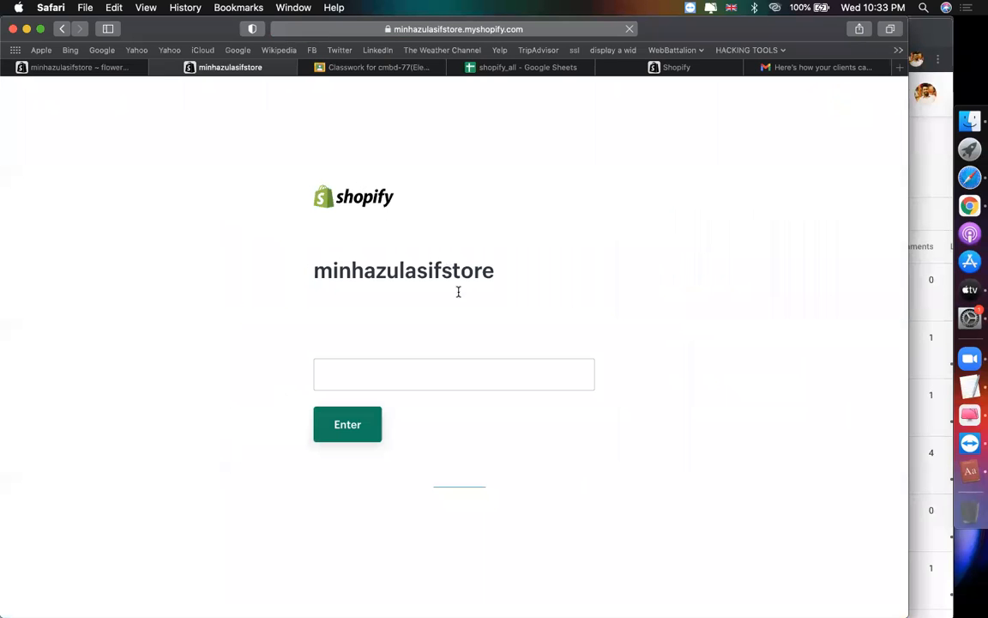
Step: Unlock the storefront with the store password and reopen the live form page
click(408, 367)
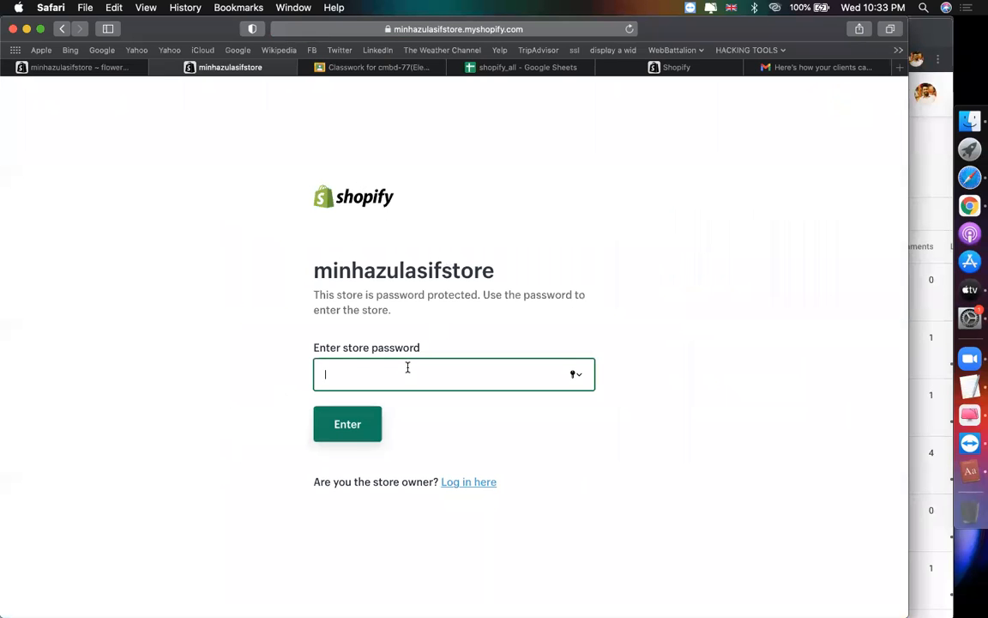
text(••••••)
key(Return)
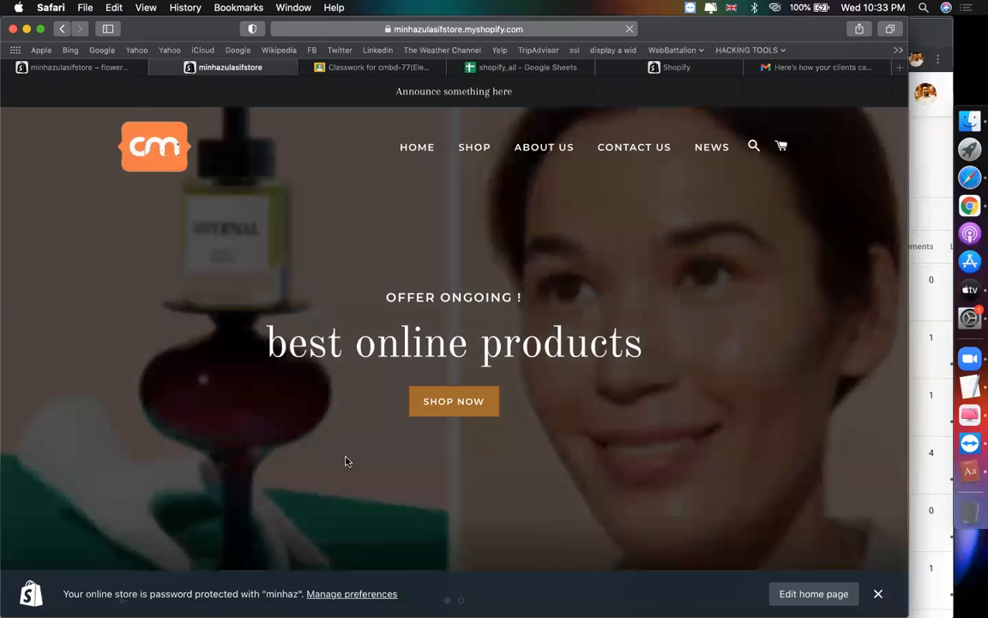
scroll(346, 461, down, 1)
click(529, 30)
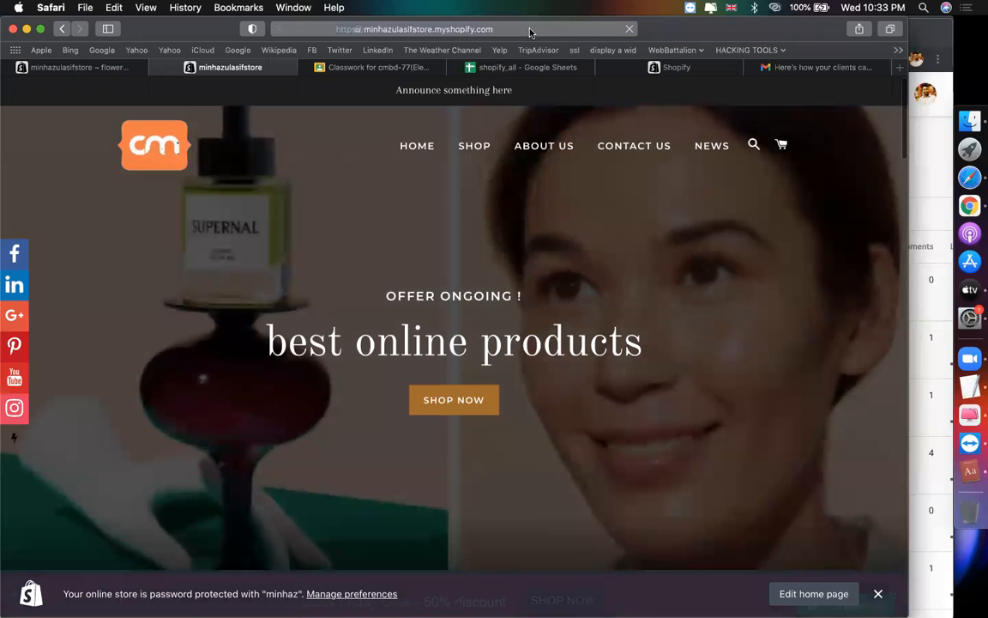
click(89, 66)
click(703, 139)
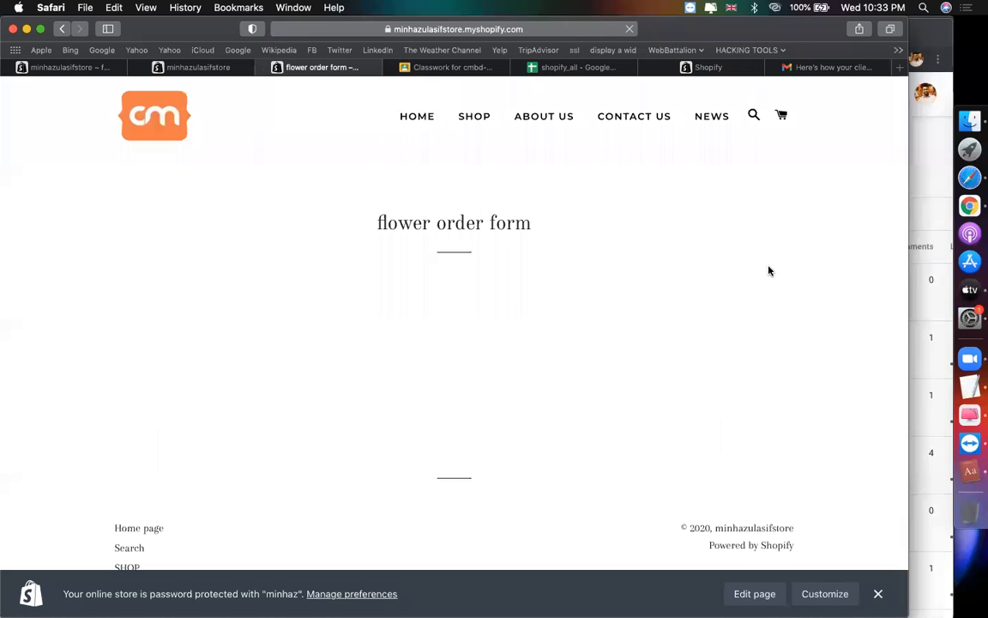
Step: Fill in the full name, email, phone number and a 3 pm best time to call
scroll(769, 271, down, 5)
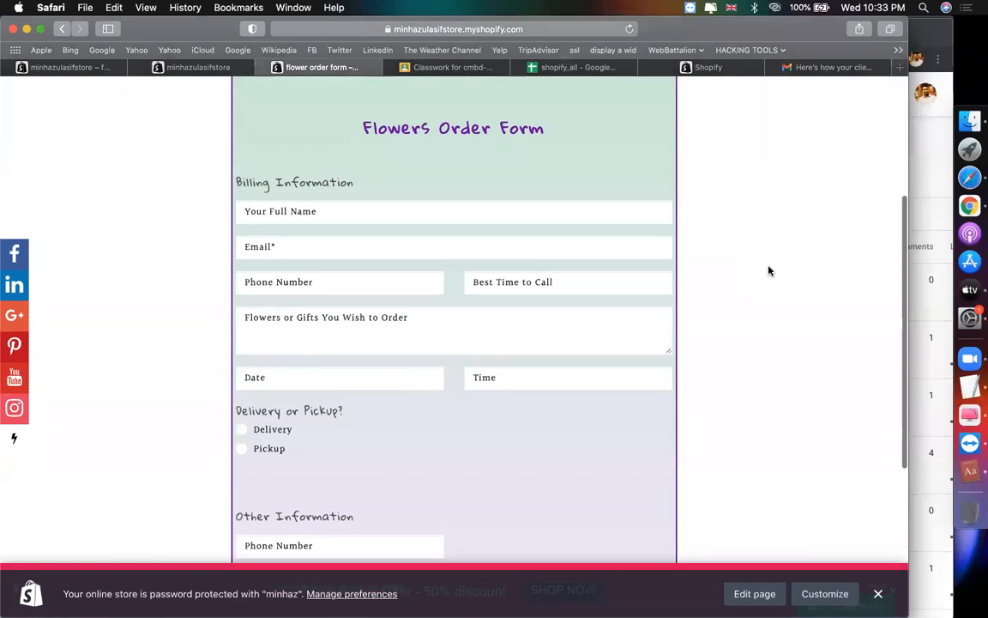
scroll(768, 271, up, 2)
click(395, 194)
text(minhaz)
click(392, 232)
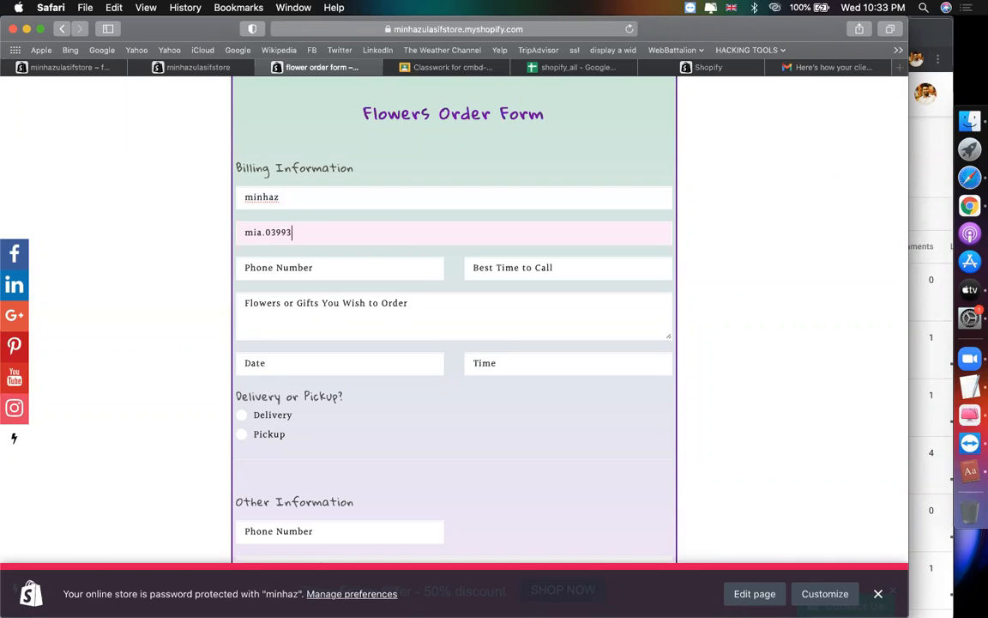
click(425, 272)
text(88979799)
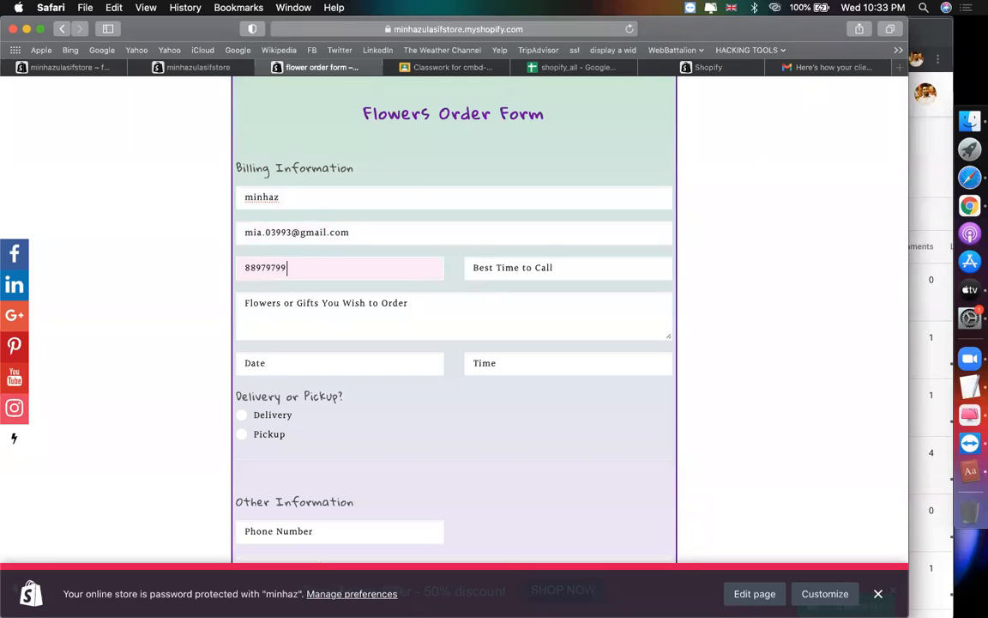
click(543, 272)
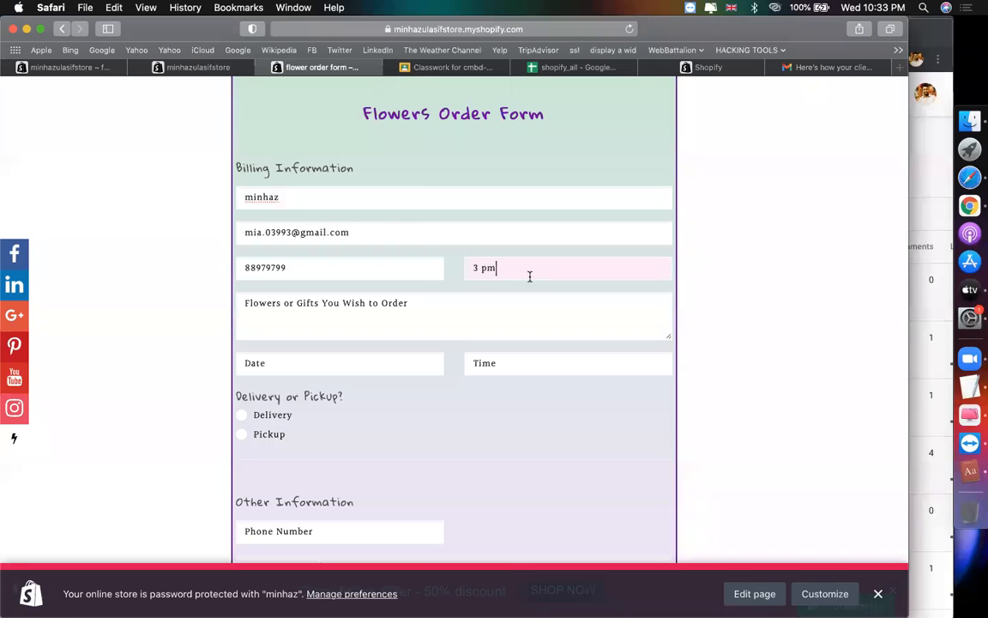
Step: Enter 'flower 2 peace', date 12/30/2020, time 10:35 PM, and choose Delivery
click(469, 302)
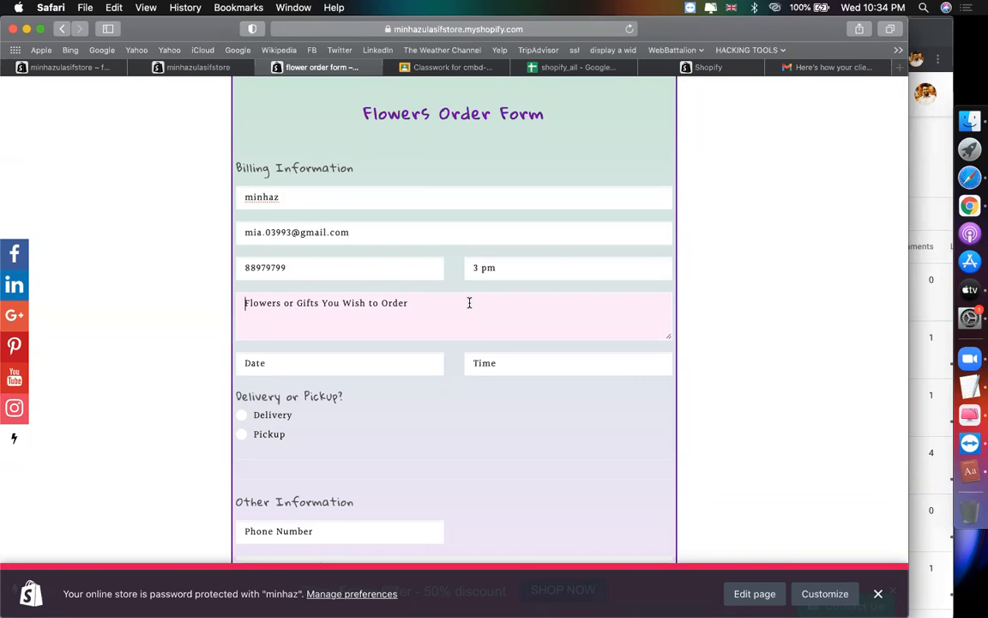
text(flower 2)
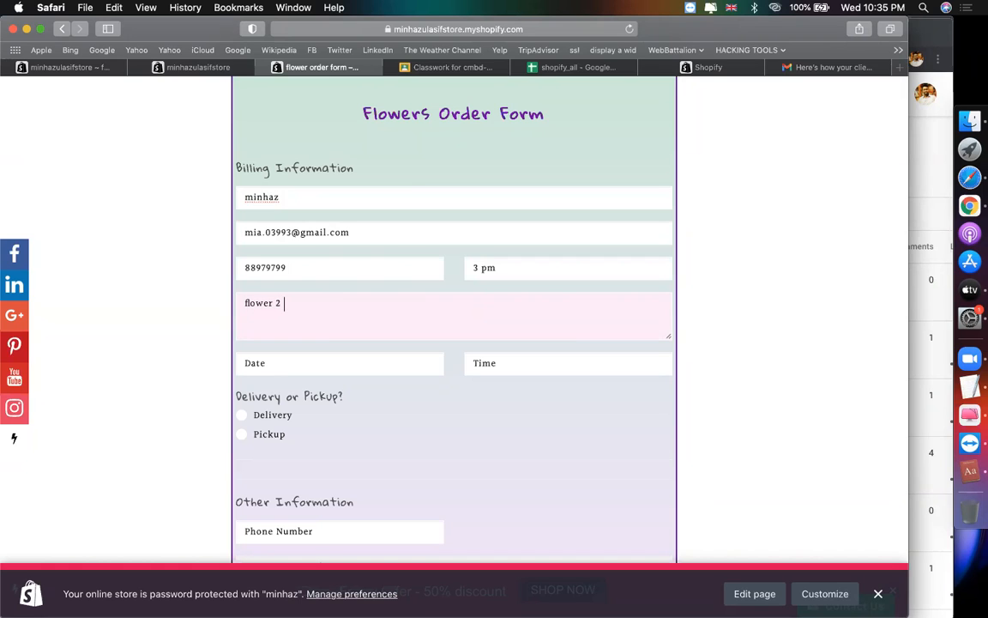
text( peace)
click(395, 367)
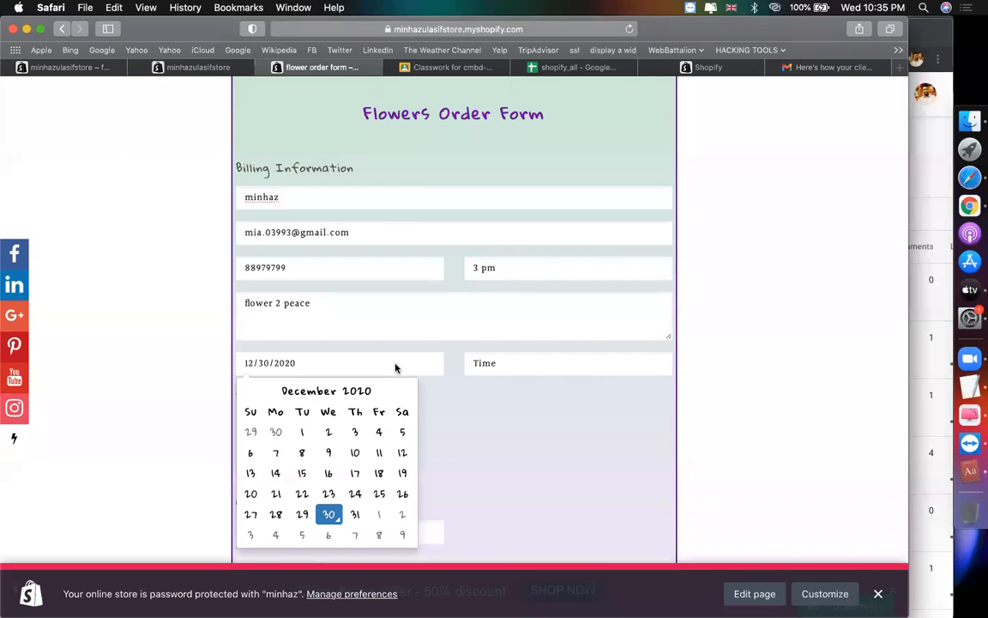
click(331, 515)
click(511, 371)
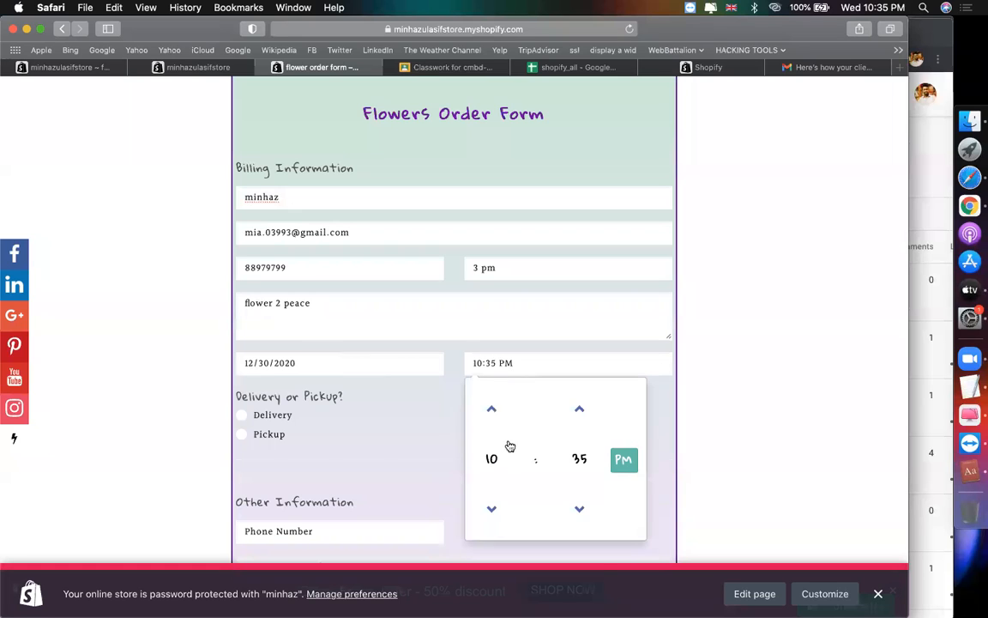
click(448, 388)
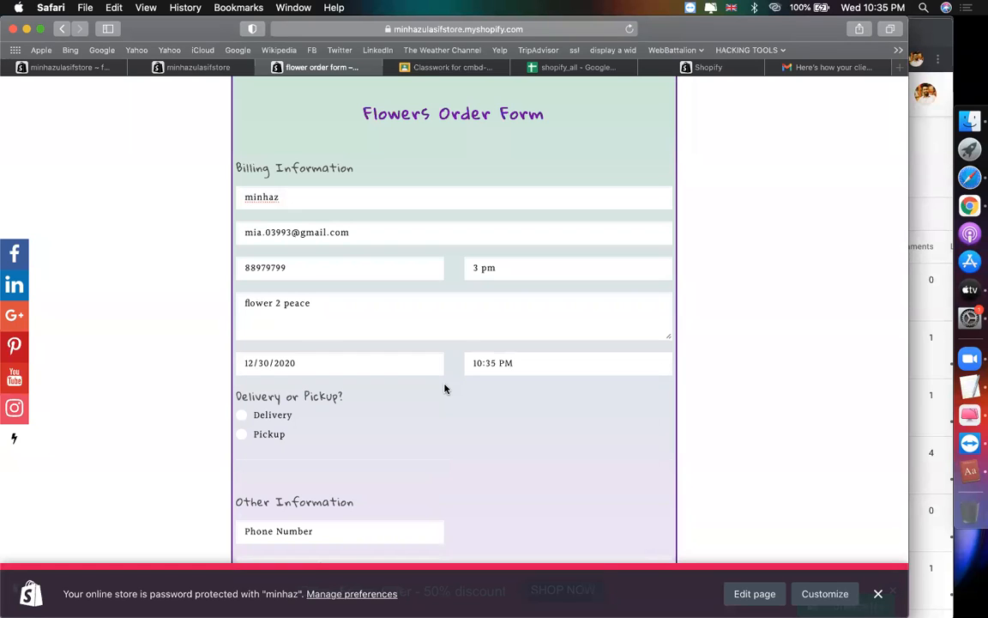
scroll(283, 412, down, 3)
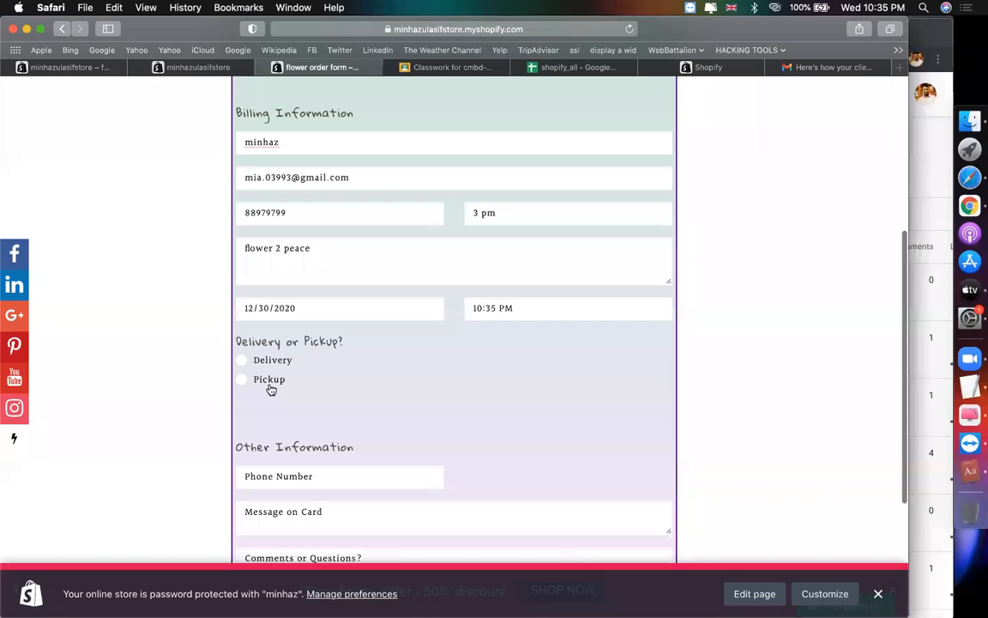
click(258, 365)
Step: Step through the recipient name and address fields, leaving them empty
scroll(403, 408, down, 5)
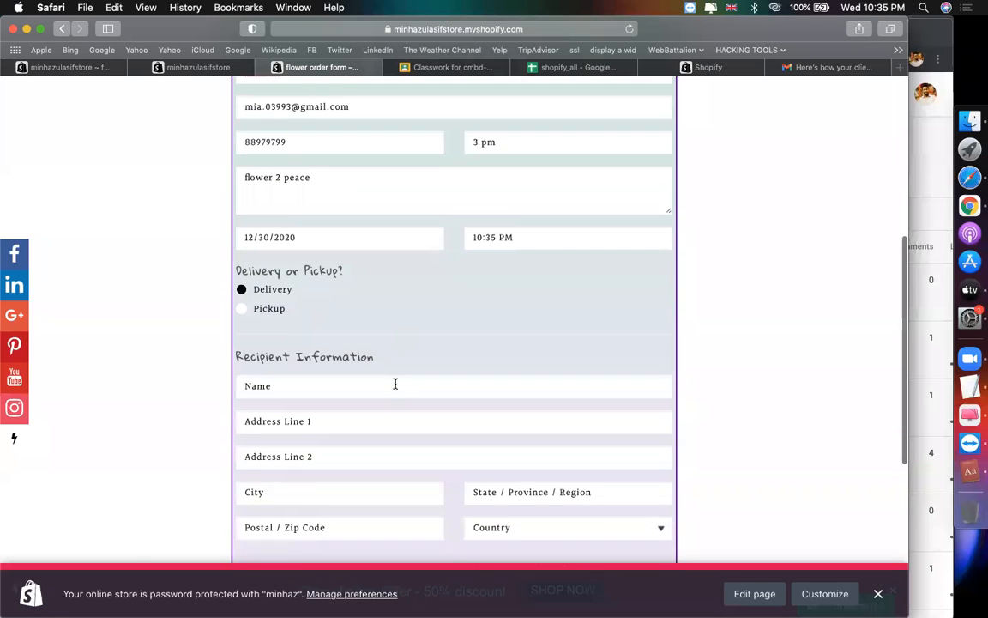
click(300, 311)
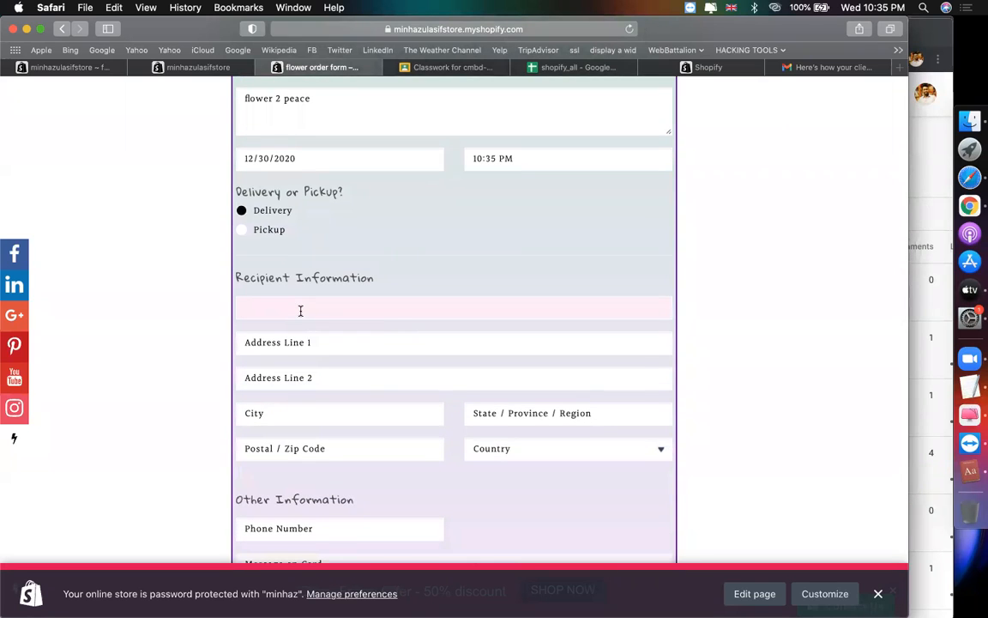
scroll(537, 253, up, 8)
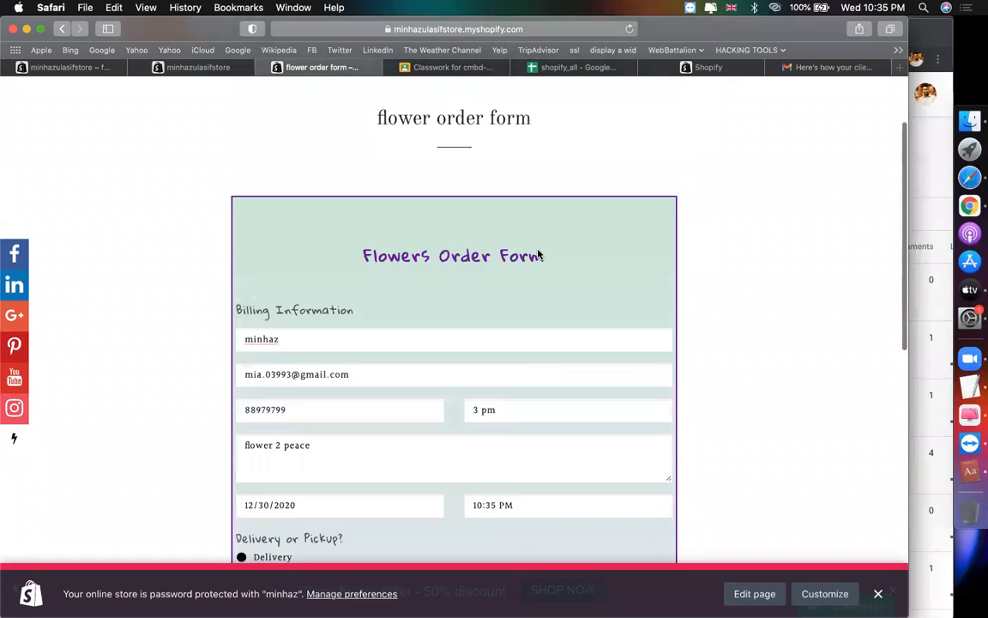
scroll(538, 250, down, 10)
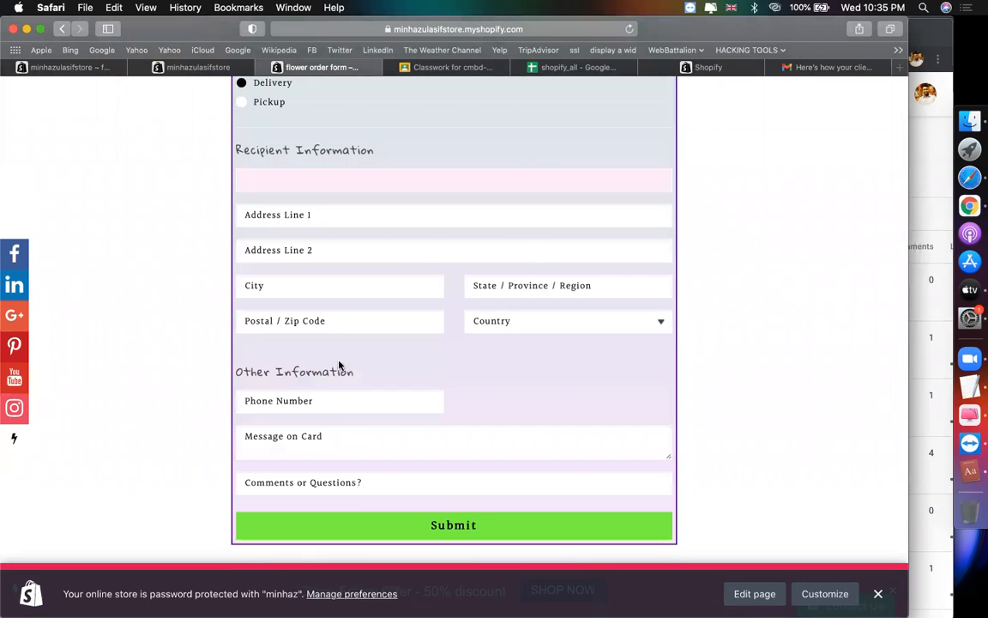
click(352, 217)
click(318, 177)
click(327, 198)
click(326, 217)
click(317, 252)
click(333, 289)
click(507, 288)
click(392, 320)
click(498, 402)
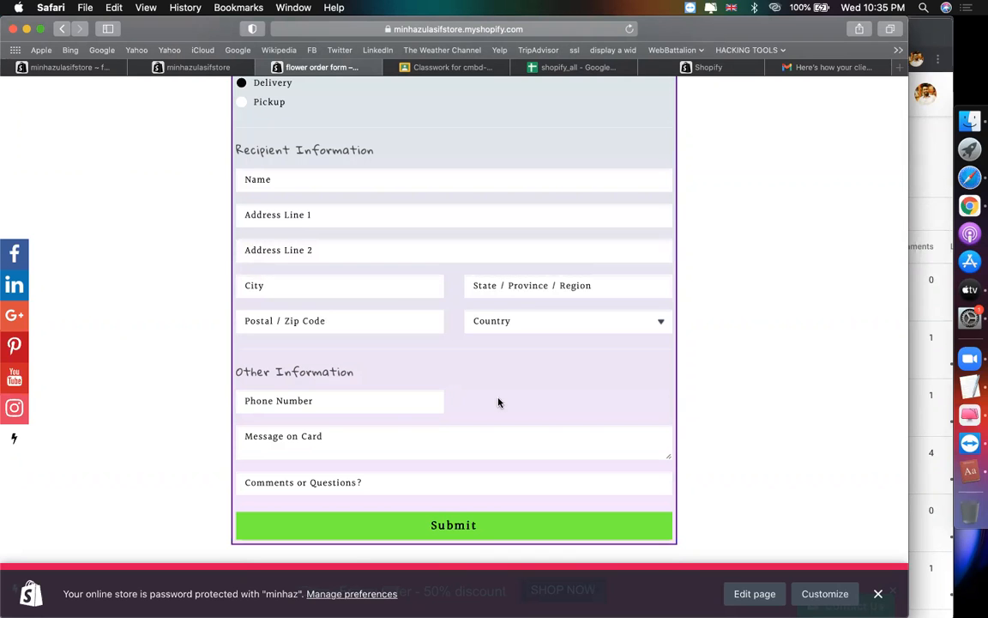
Step: Review the filled form and return to the Form Builder app in admin
scroll(498, 402, up, 3)
scroll(498, 401, down, 3)
scroll(499, 402, up, 6)
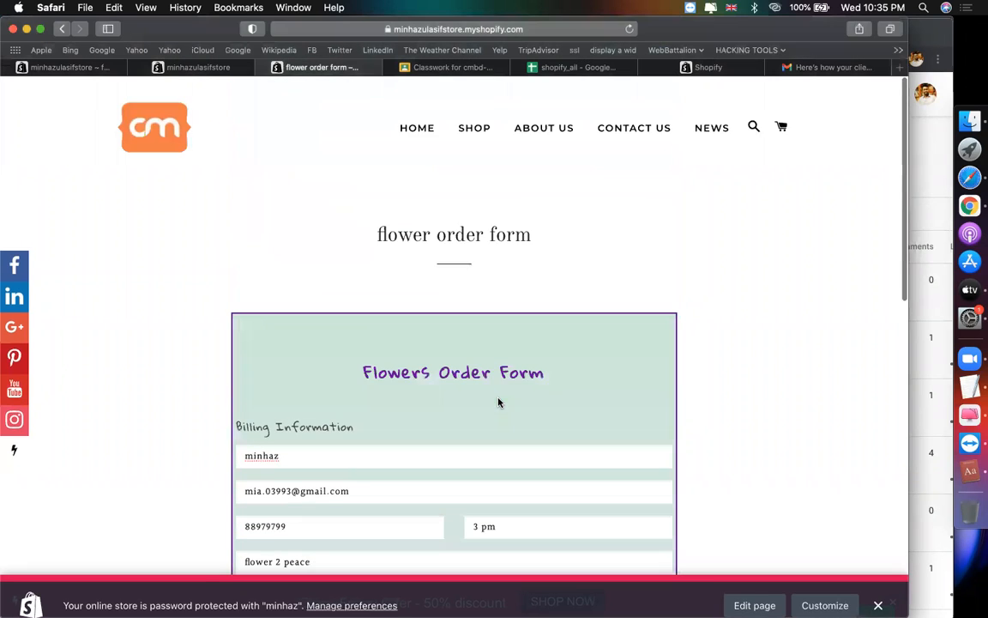
scroll(368, 271, down, 1)
scroll(368, 271, down, 5)
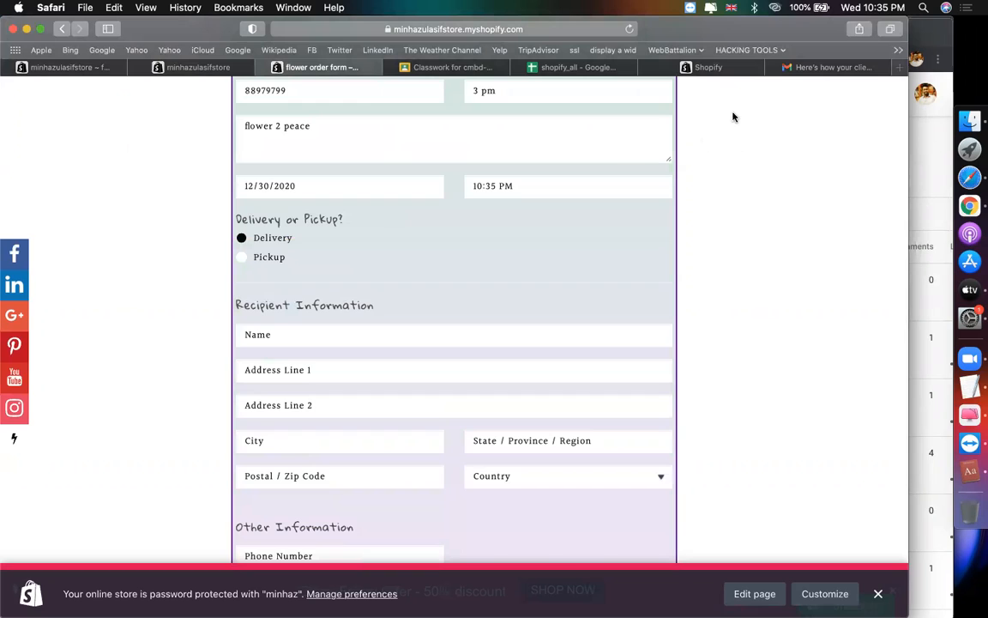
click(709, 68)
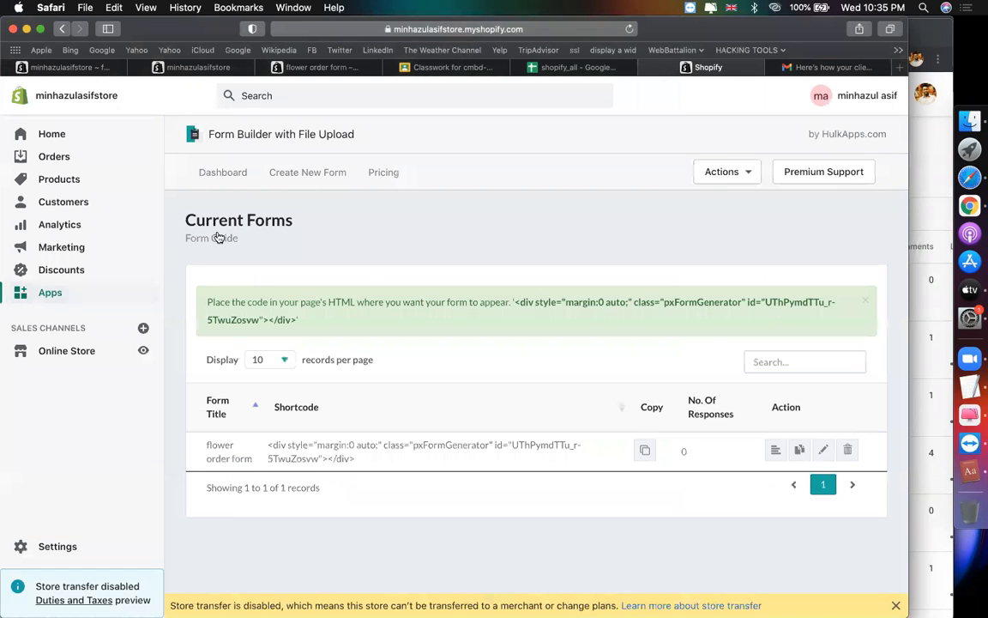
Step: Create a new Form Builder form from the Contact Us template
click(229, 136)
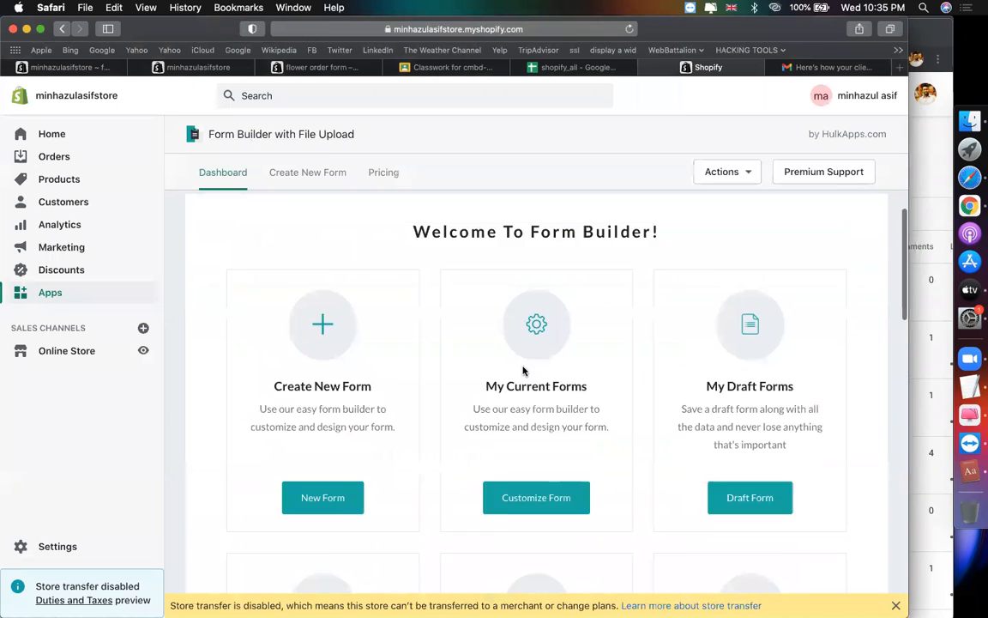
scroll(522, 370, down, 2)
click(340, 421)
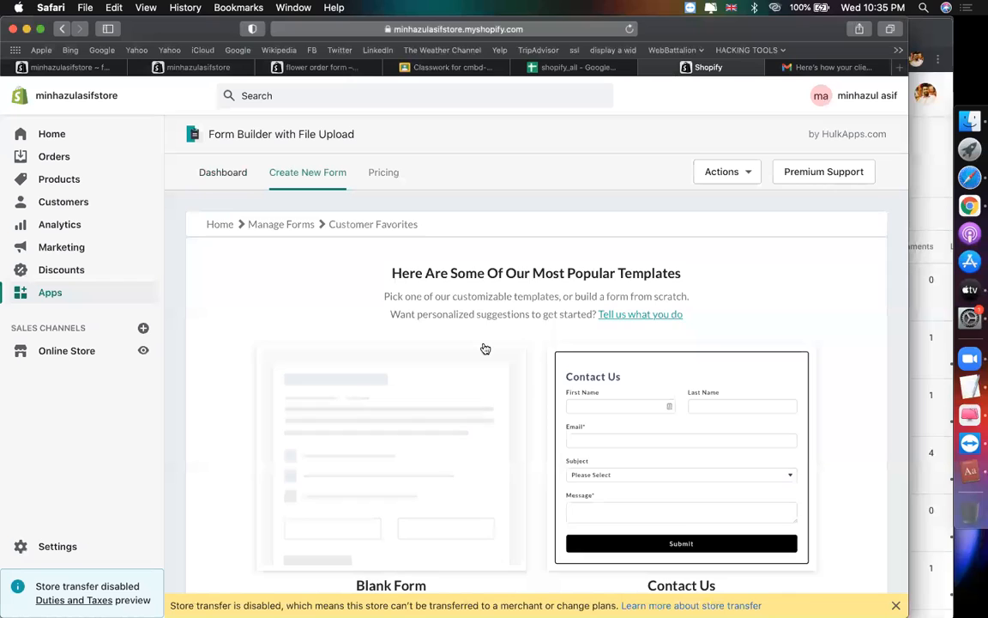
scroll(618, 339, down, 4)
click(686, 301)
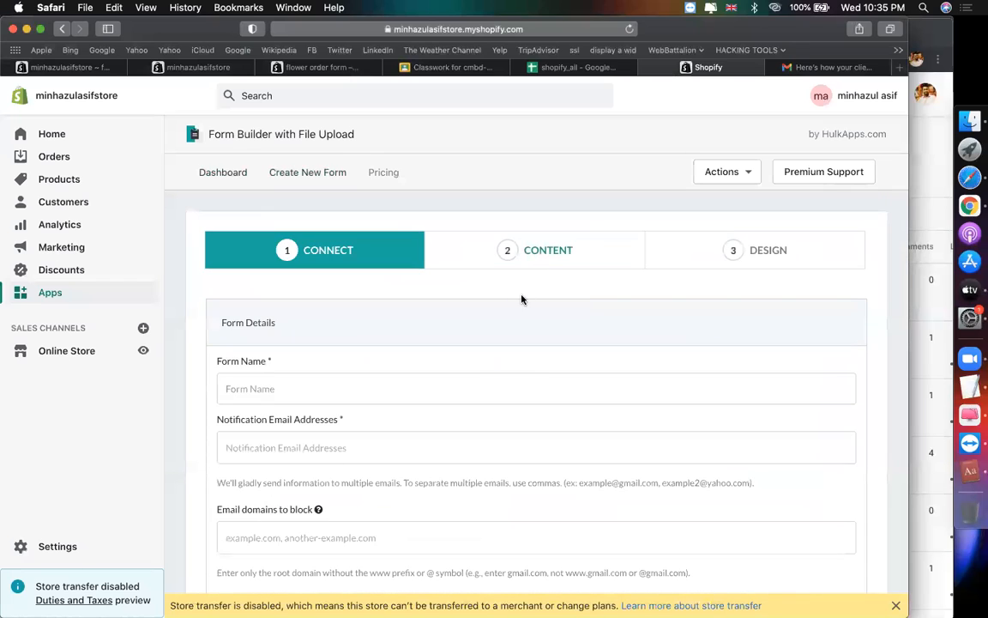
Step: Name the form 'contact', enter the notification email address, and go to Content
click(469, 388)
text(contact)
scroll(633, 397, down, 3)
click(477, 341)
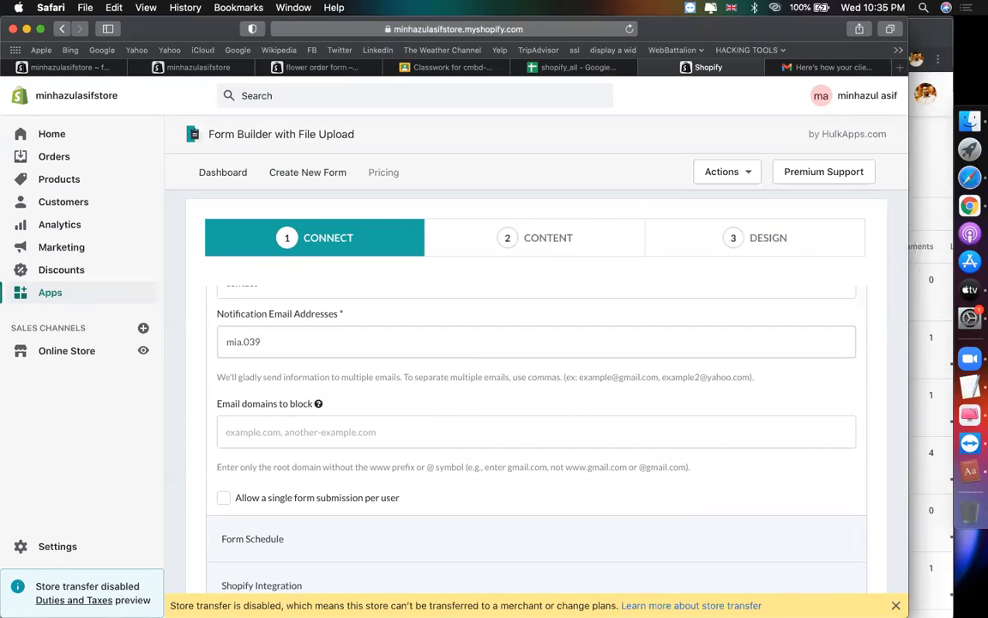
click(588, 236)
scroll(429, 399, down, 3)
scroll(429, 399, down, 6)
scroll(413, 324, up, 2)
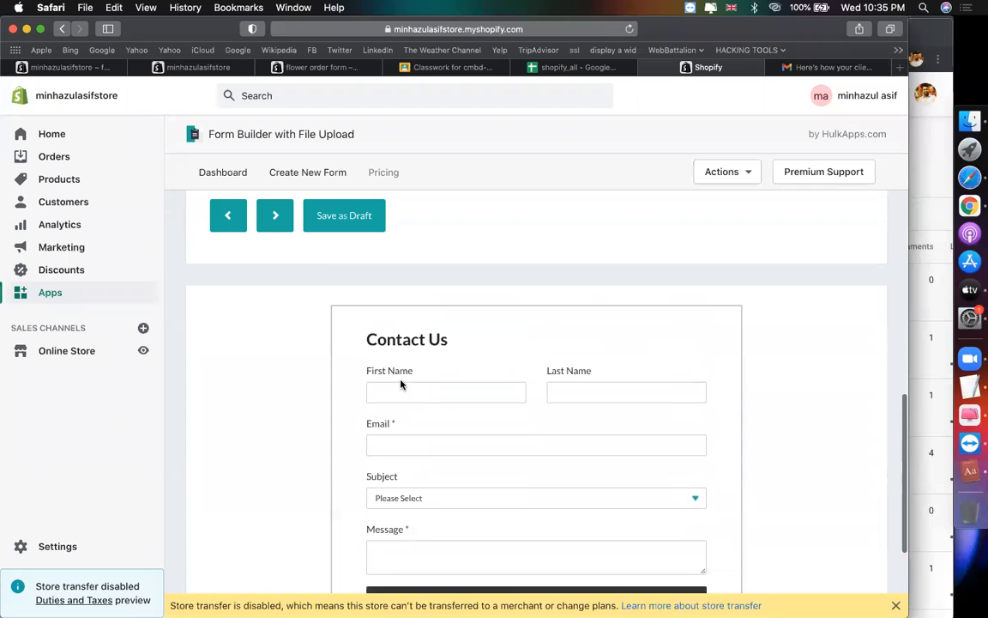
Step: Delete the Paragraph Text (Message) field from the contact form's elements
scroll(408, 513, down, 3)
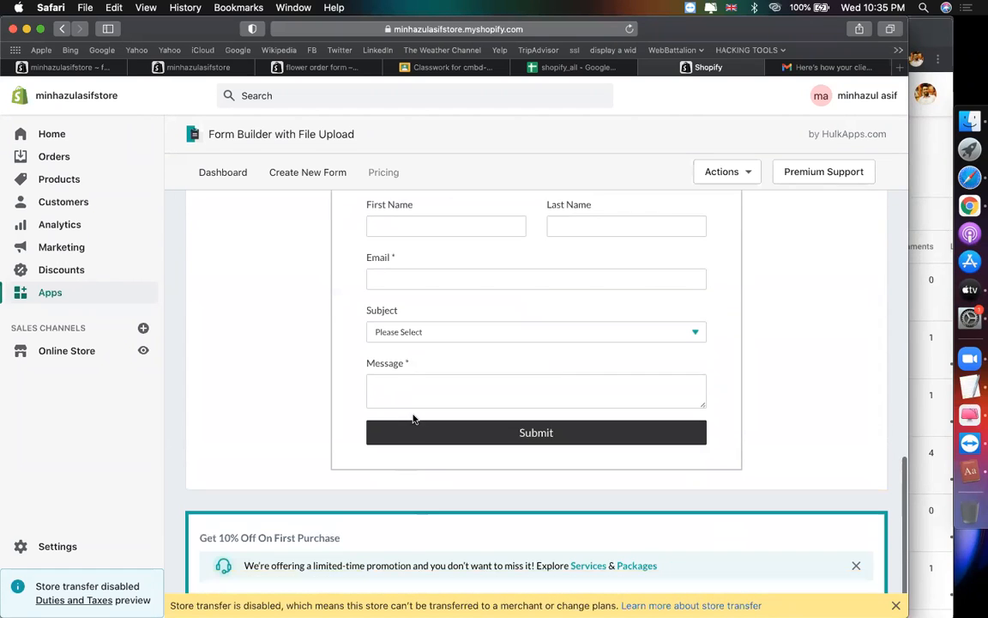
scroll(413, 416, up, 8)
scroll(413, 417, up, 5)
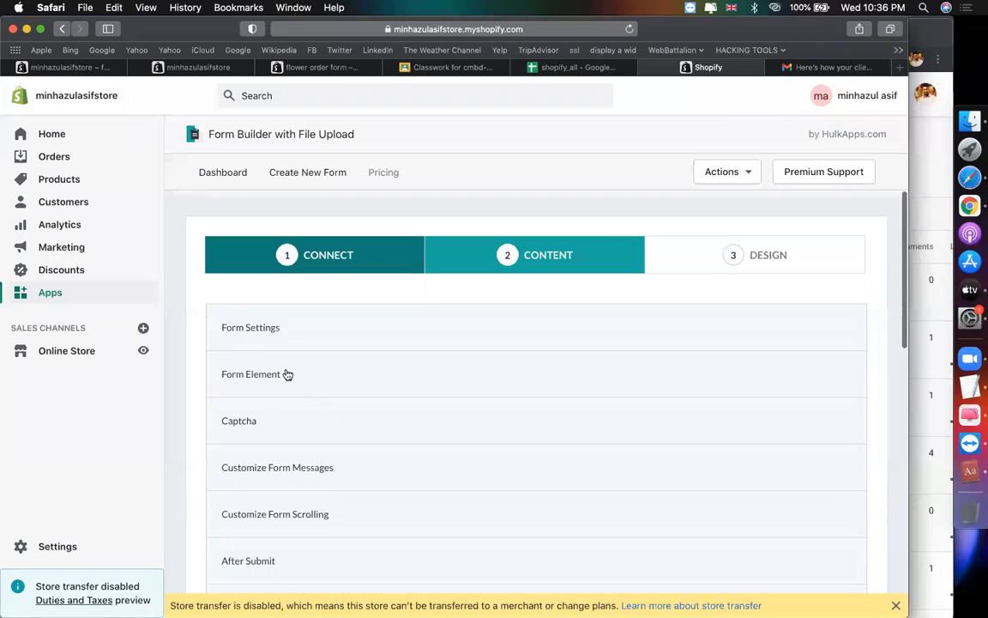
click(287, 371)
scroll(444, 402, down, 5)
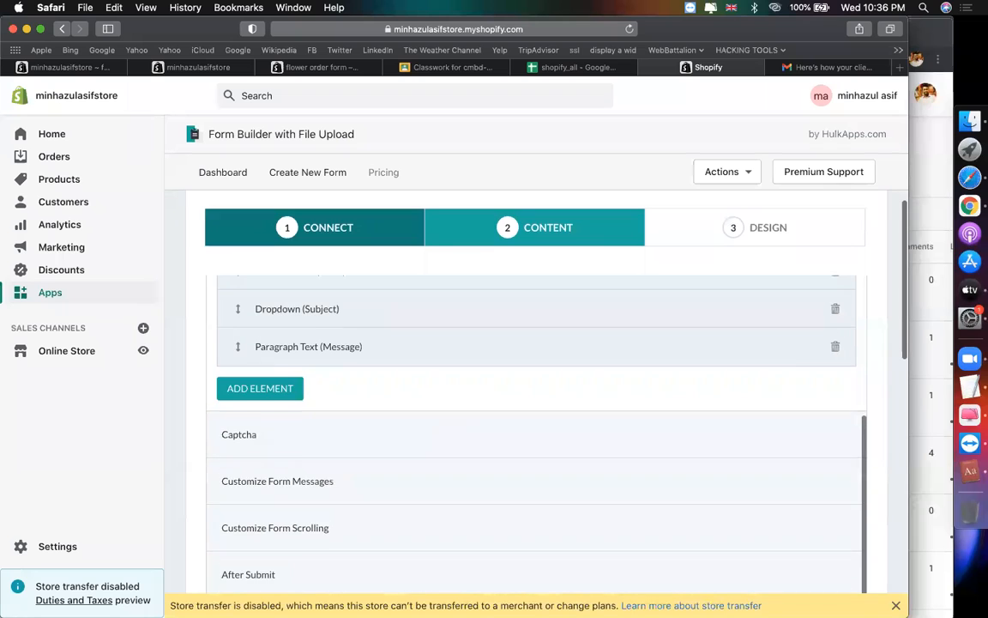
scroll(432, 445, up, 3)
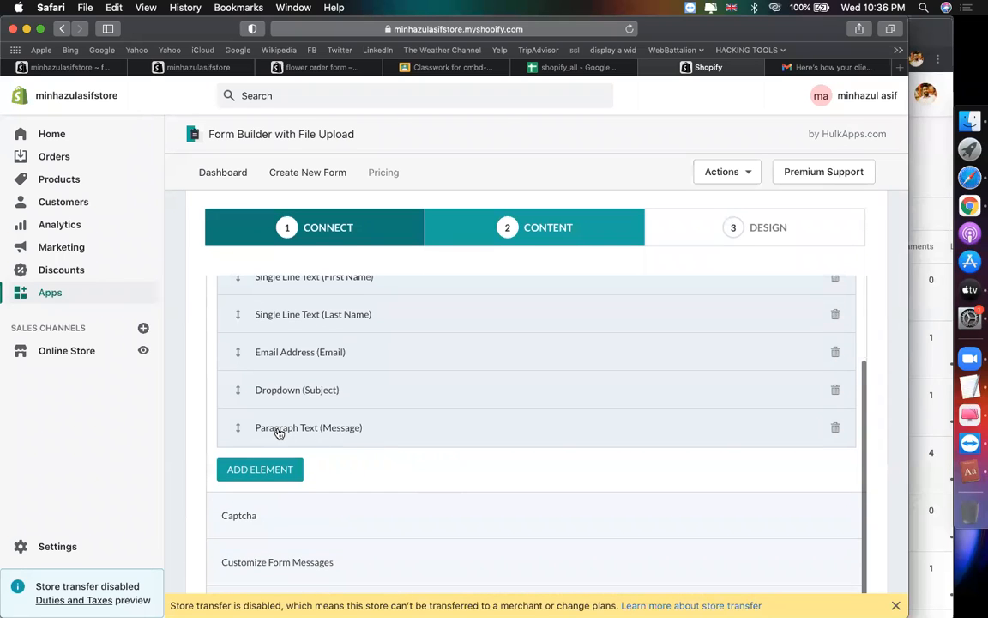
click(835, 428)
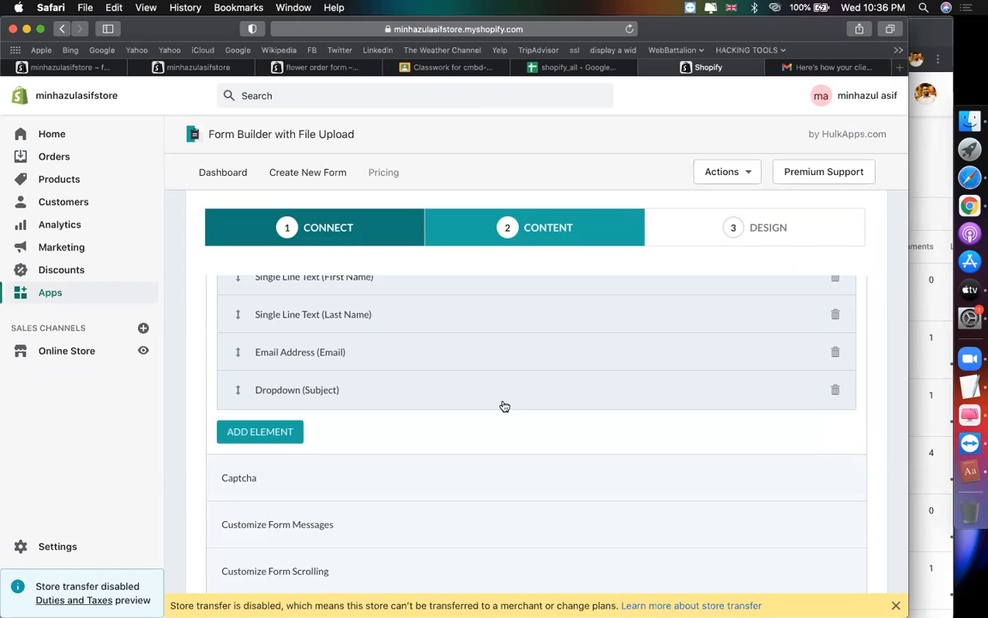
Step: Preview the Subject dropdown's options, then expand its settings
scroll(505, 406, up, 3)
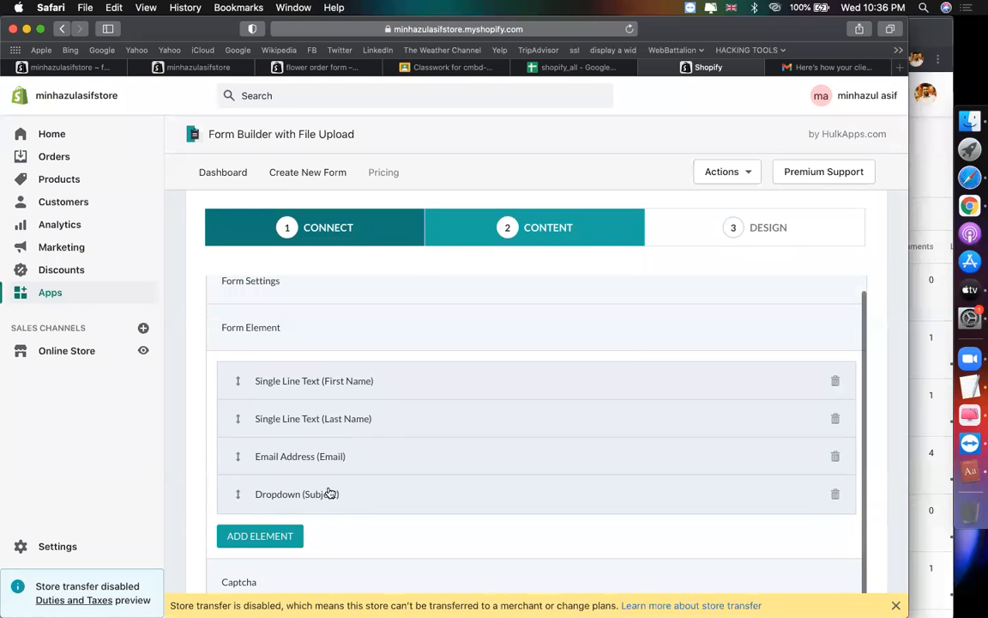
scroll(360, 494, down, 10)
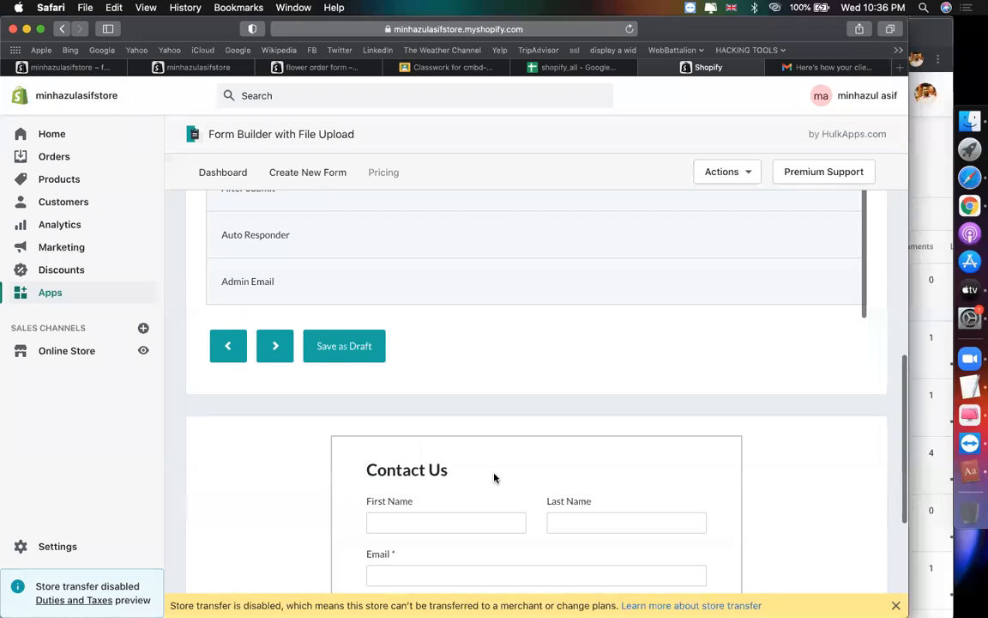
scroll(494, 477, down, 5)
click(414, 396)
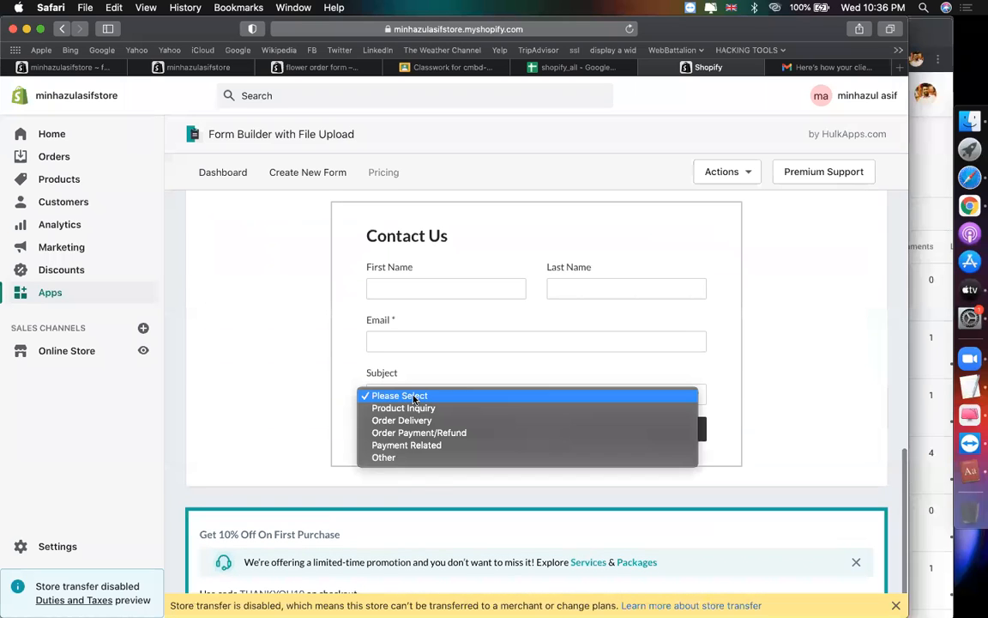
click(310, 405)
scroll(307, 406, up, 1)
scroll(307, 407, up, 10)
scroll(400, 367, up, 4)
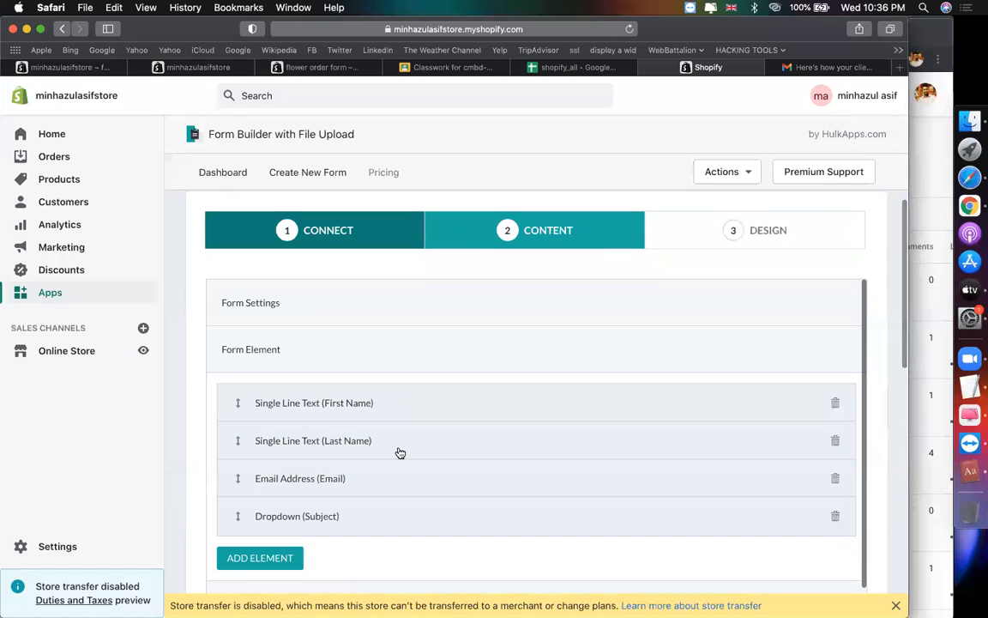
click(356, 516)
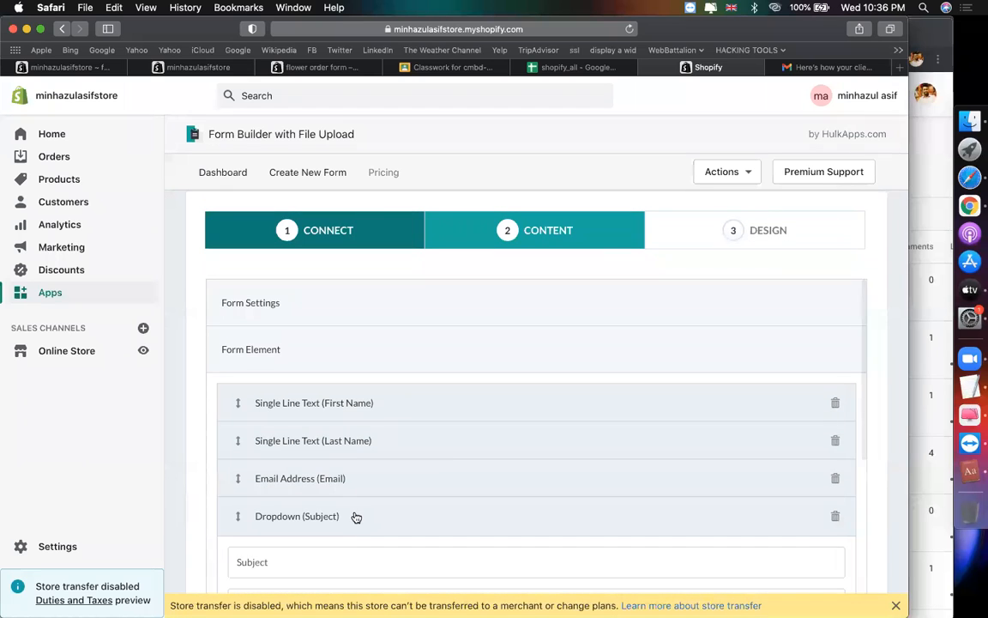
Step: Rename the Subject dropdown to 'courses' with options wordpress, shopify and elementor
double_click(287, 338)
text(courses)
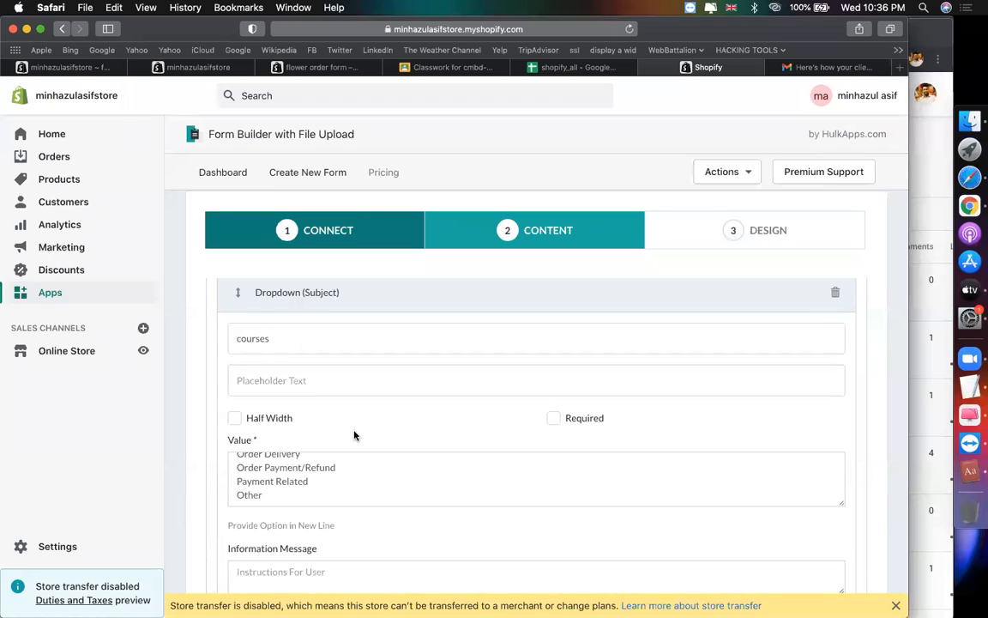
scroll(316, 415, down, 2)
click(316, 414)
key(super+a)
scroll(316, 415, up, 2)
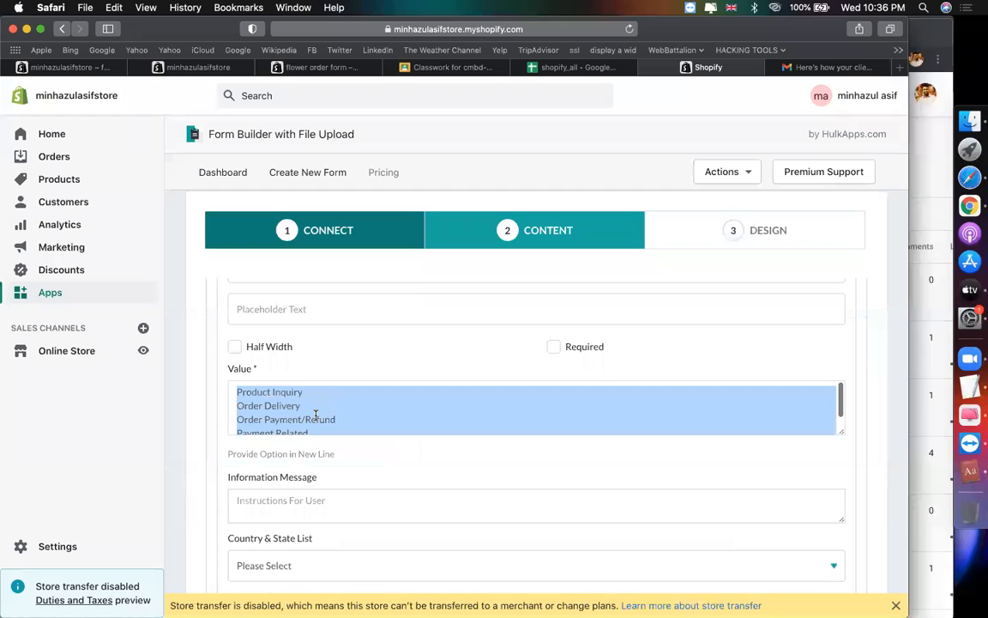
text(wordpress)
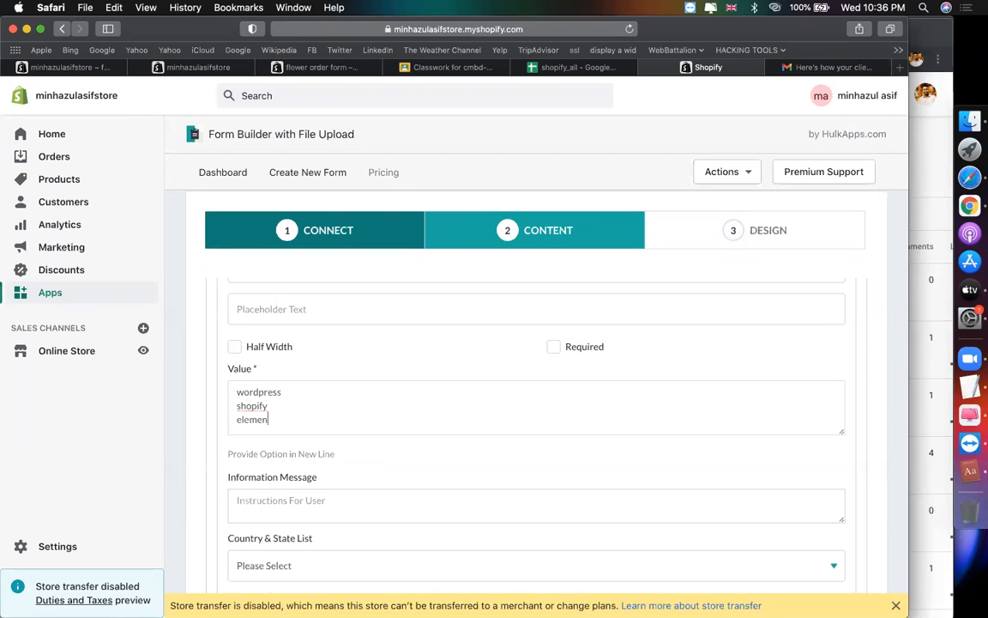
Step: Preview the courses dropdown's options and collapse its settings
scroll(480, 432, down, 10)
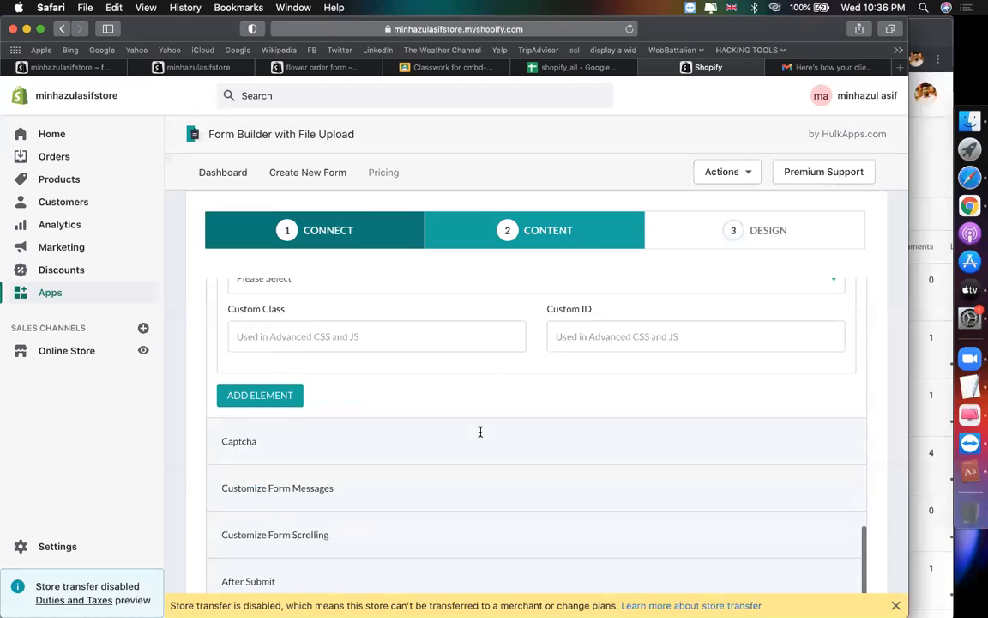
scroll(481, 432, down, 3)
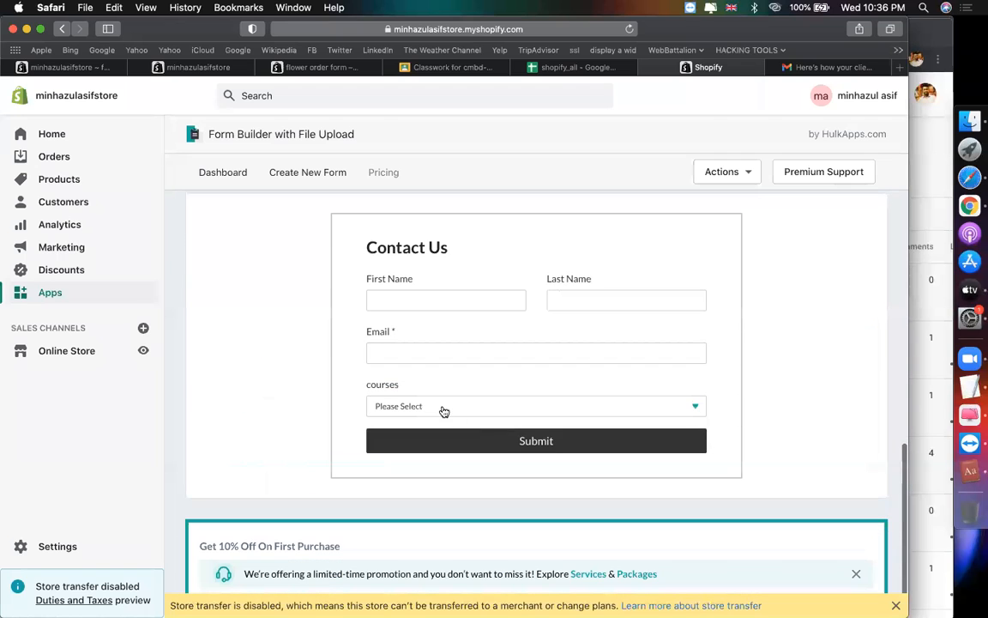
click(443, 410)
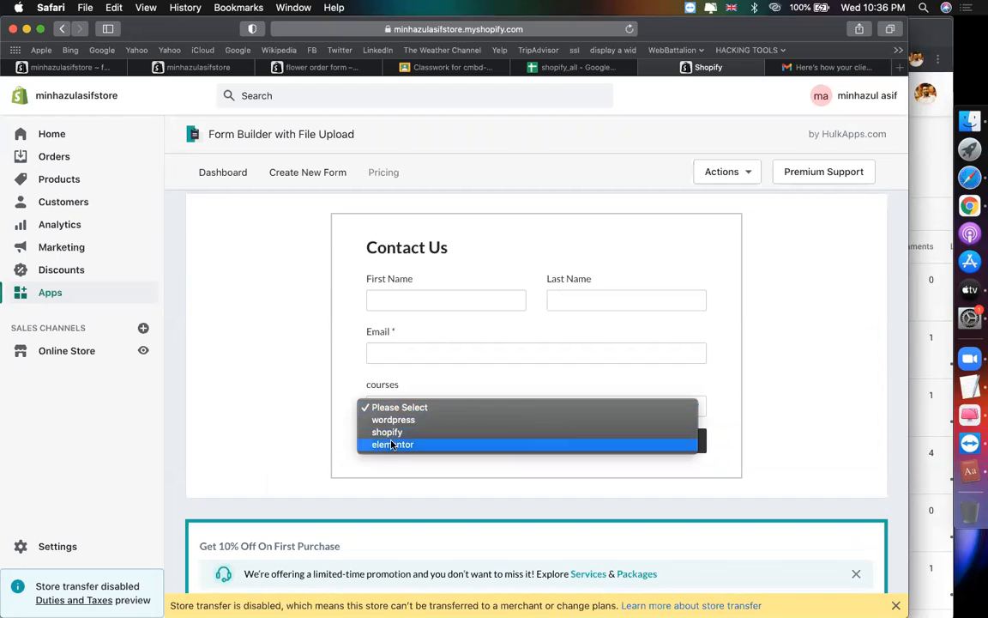
click(297, 421)
scroll(359, 425, up, 10)
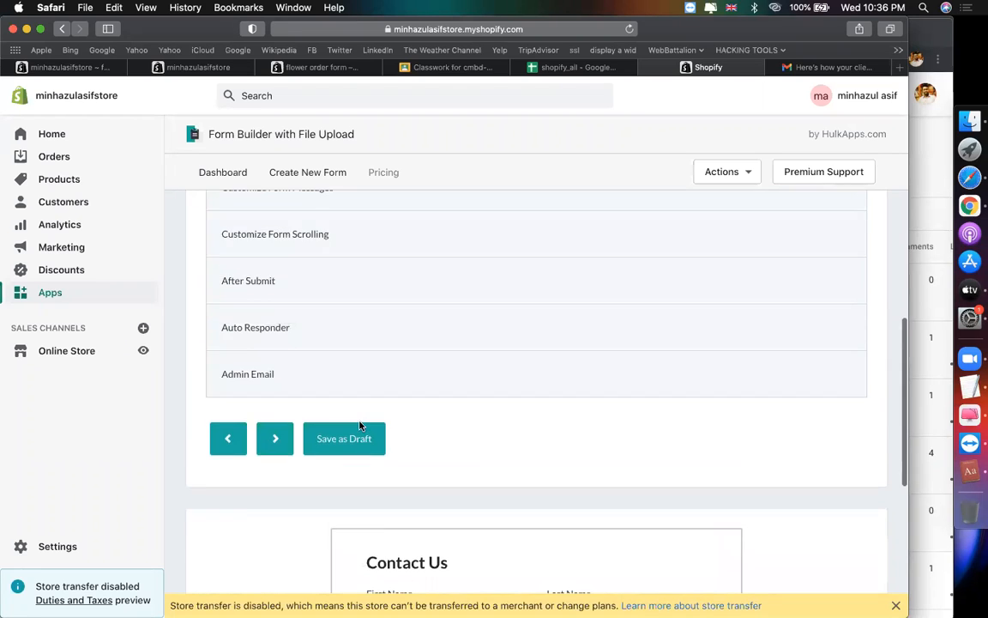
scroll(359, 424, up, 10)
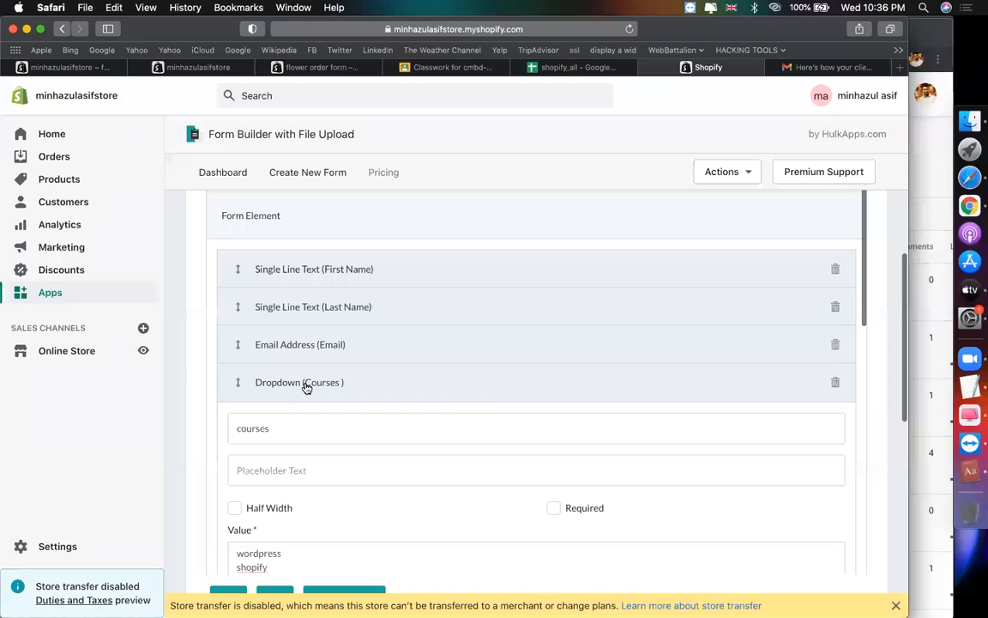
click(283, 378)
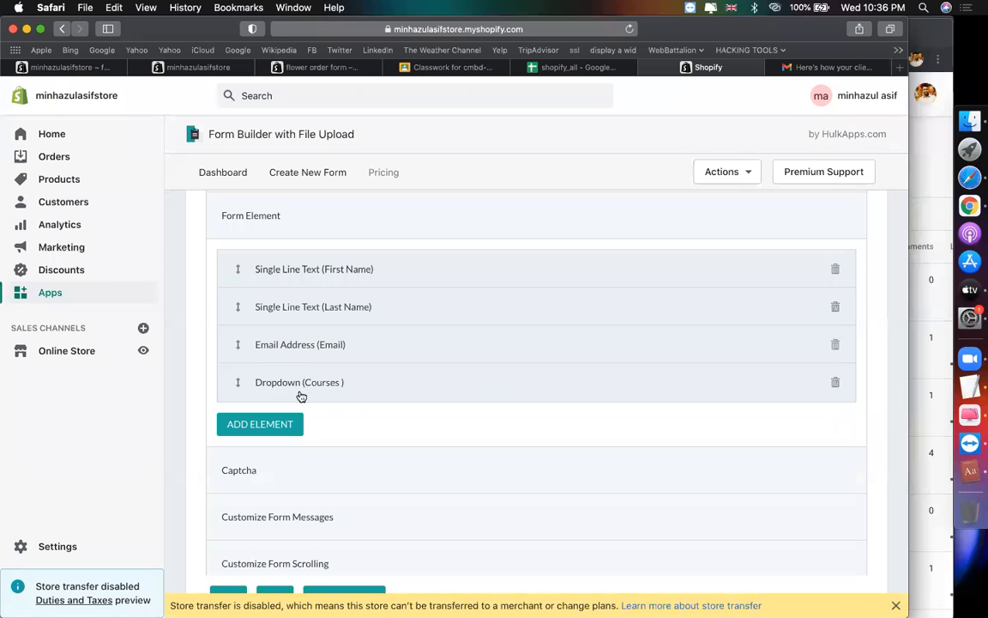
Step: Add a Number field to the form and expand its settings
click(269, 424)
scroll(515, 360, down, 2)
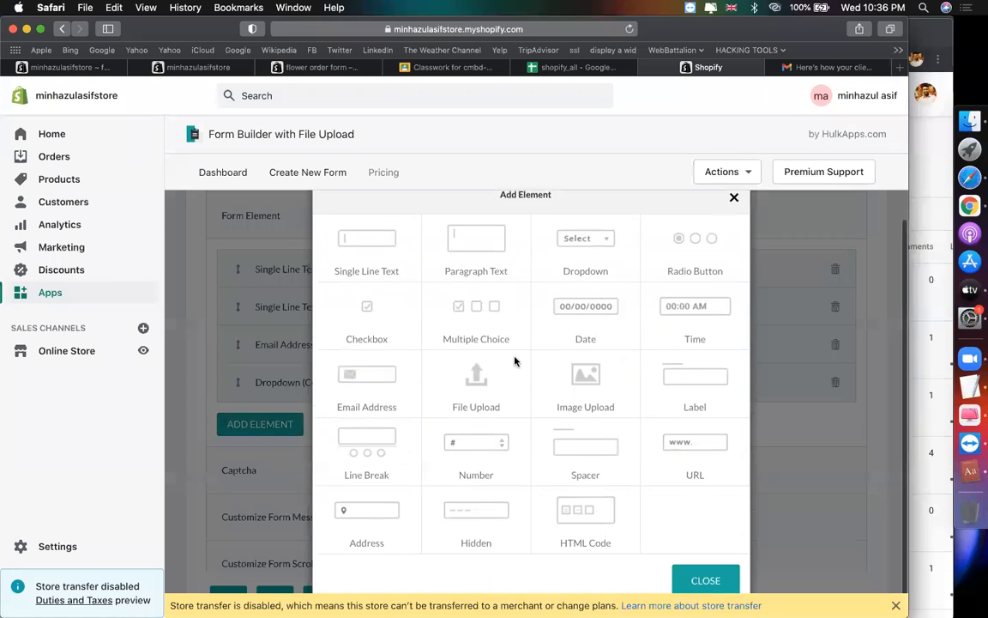
scroll(515, 360, up, 2)
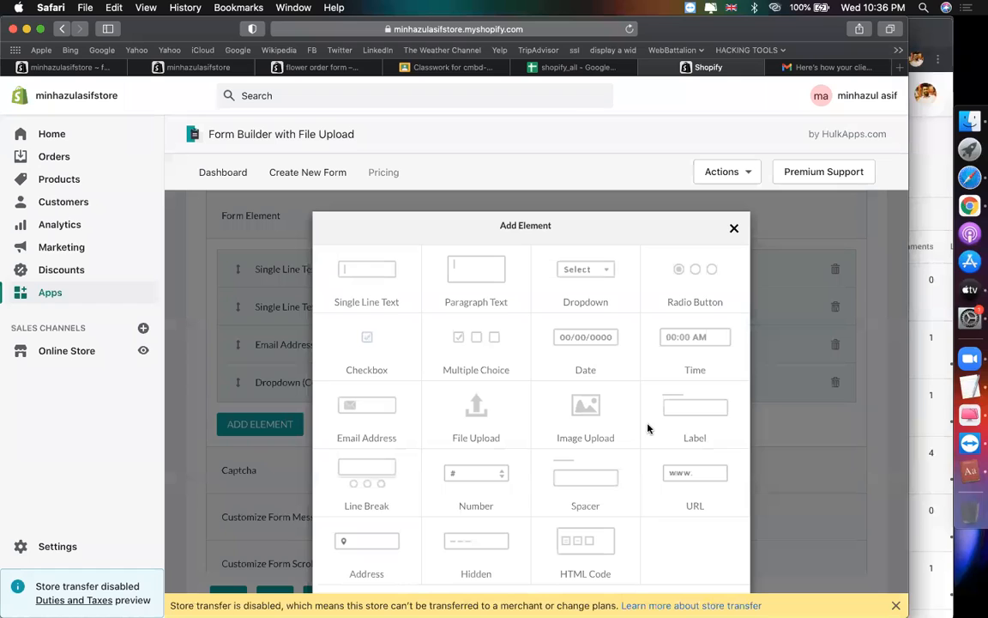
scroll(396, 476, down, 2)
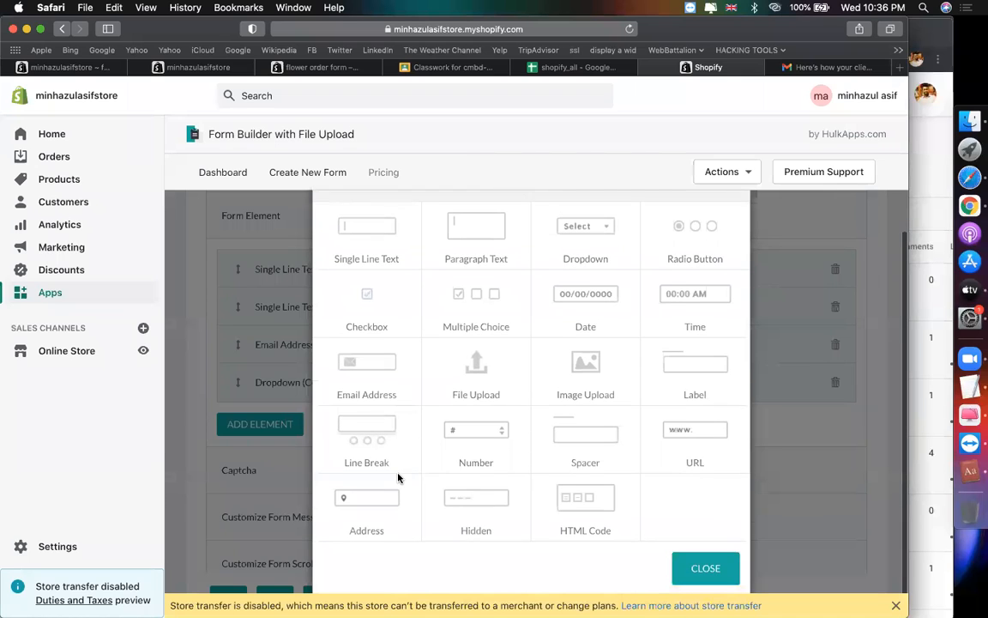
click(466, 437)
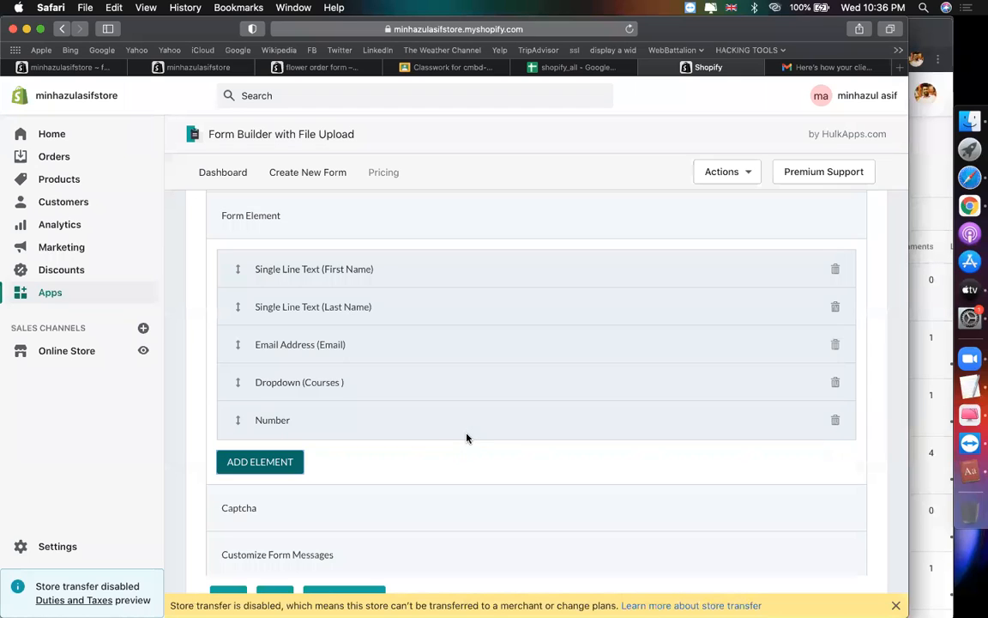
click(331, 433)
scroll(386, 465, down, 3)
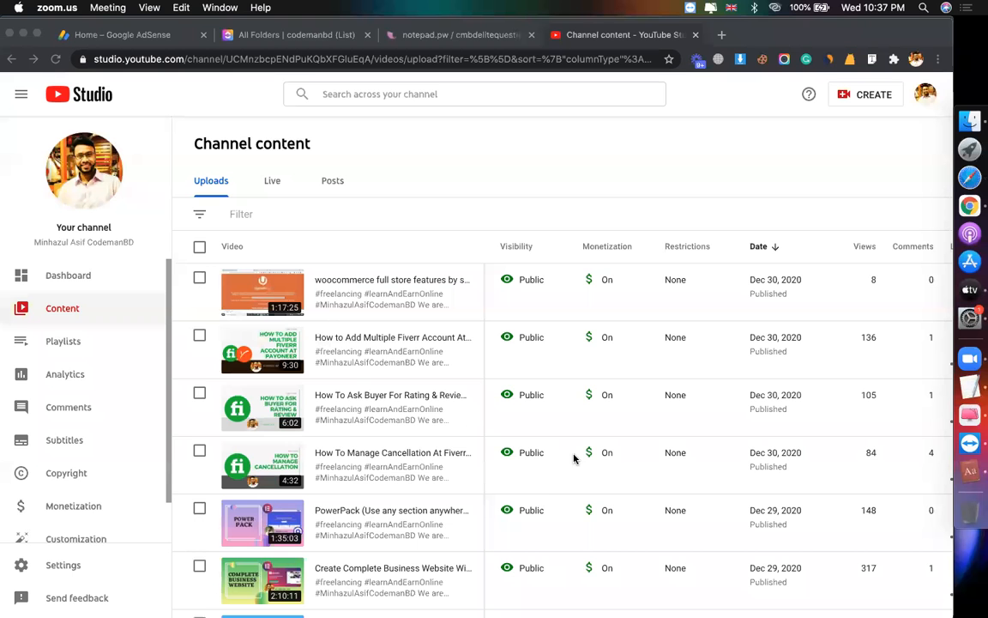
Step: Leave YouTube Studio in Chrome and return to the Shopify form builder in Safari
click(844, 183)
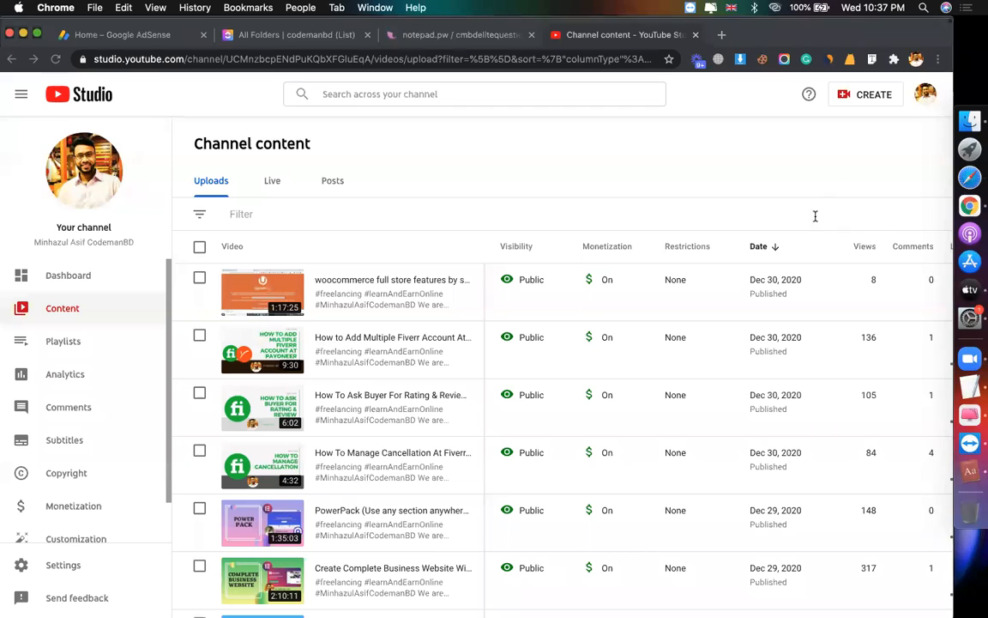
click(975, 182)
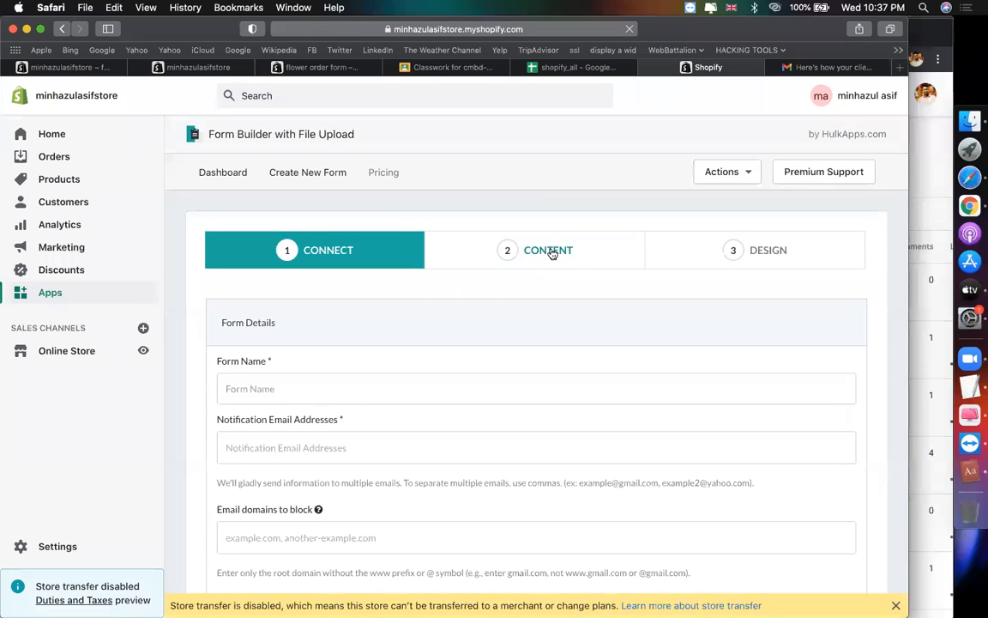
Step: Name the new form 'contact' and enter the notification e-mail address
click(339, 388)
scroll(508, 390, down, 5)
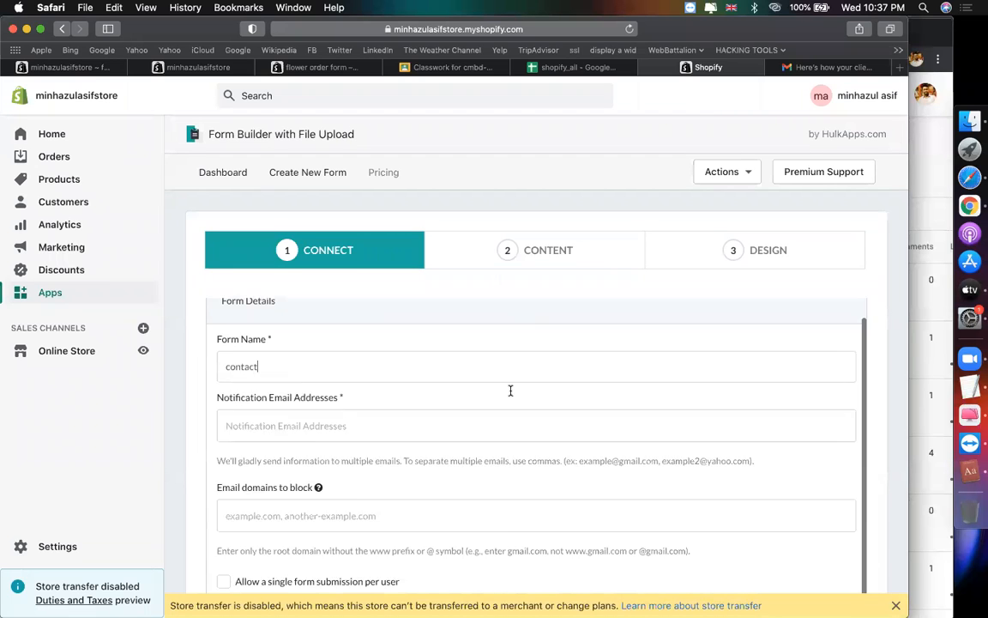
click(402, 347)
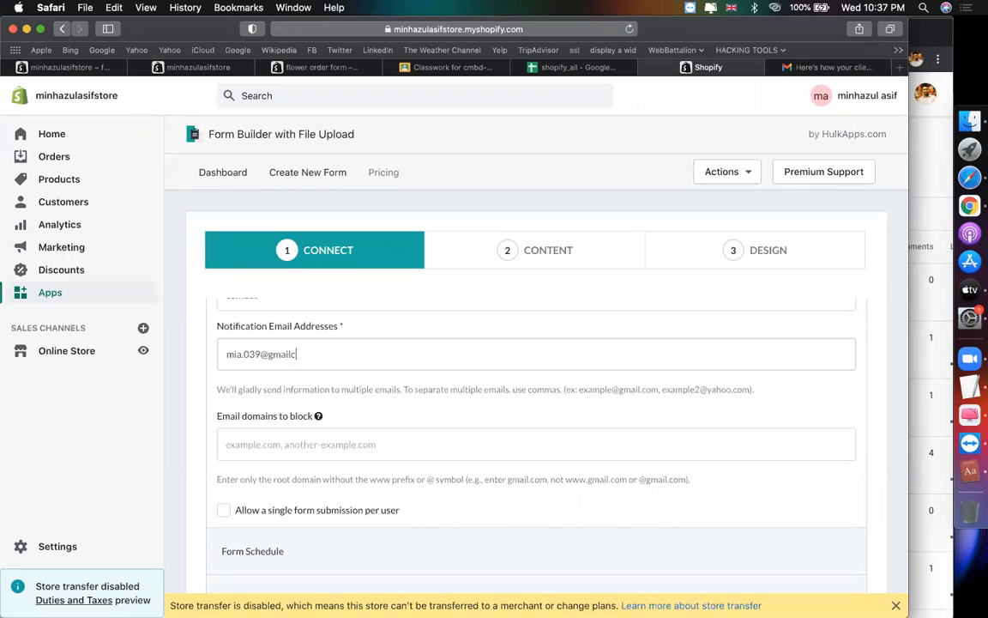
Step: Advance past the Content step to review the form's design settings
click(540, 268)
scroll(496, 479, down, 10)
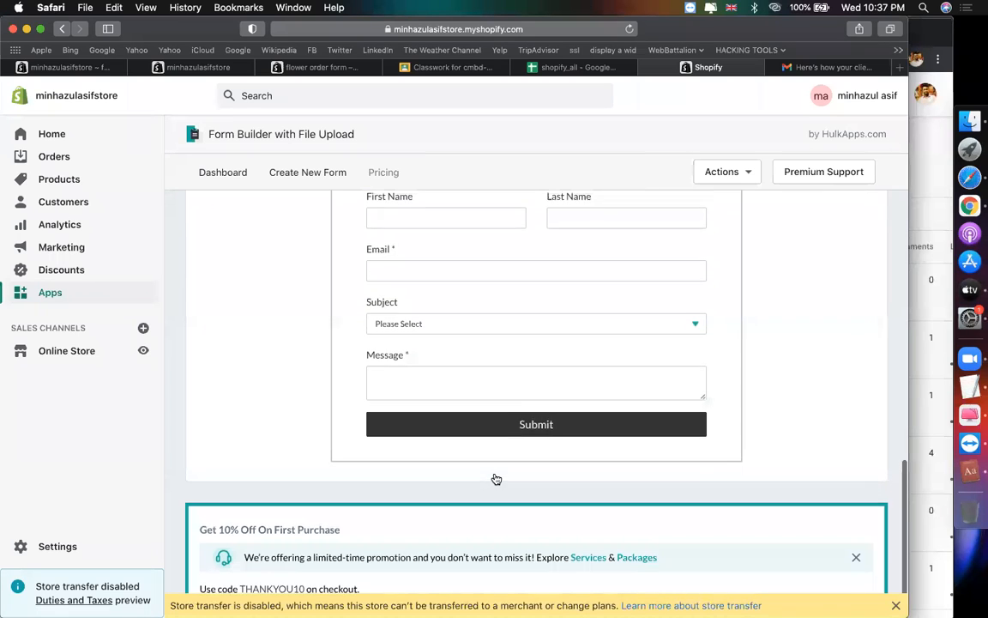
scroll(430, 470, up, 5)
scroll(515, 358, up, 8)
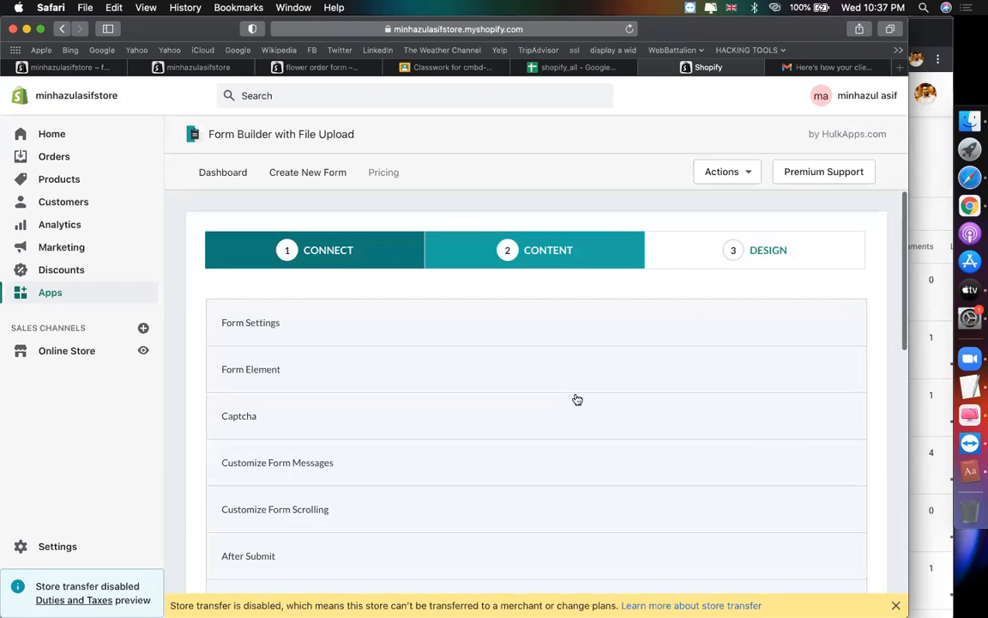
scroll(424, 397, down, 2)
scroll(413, 388, up, 1)
scroll(377, 411, down, 1)
Step: Switch the form background from Transparent to a pale yellow to light blue Gradient
click(305, 369)
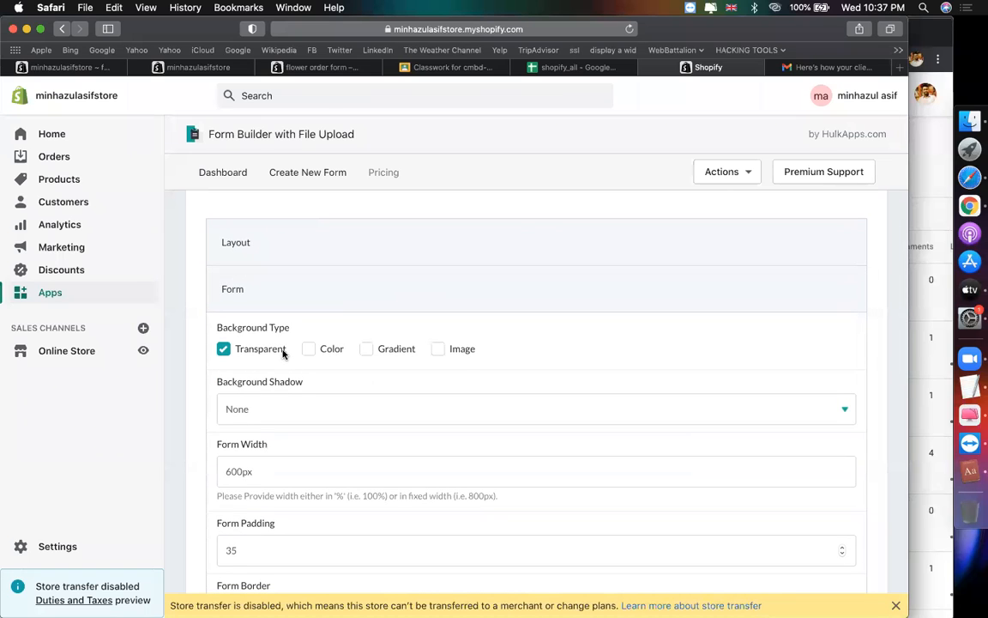
click(367, 349)
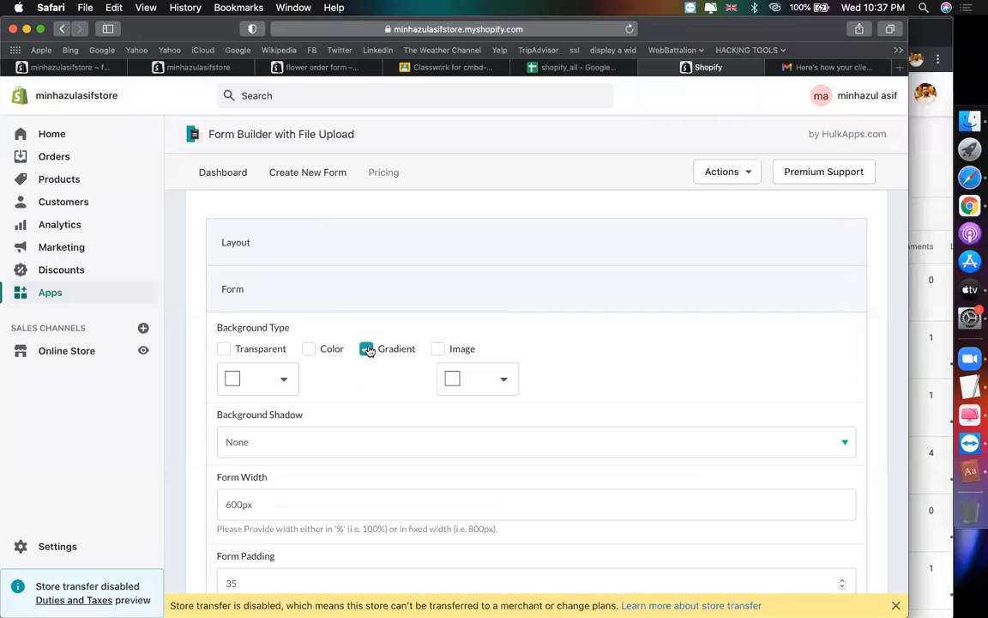
click(231, 383)
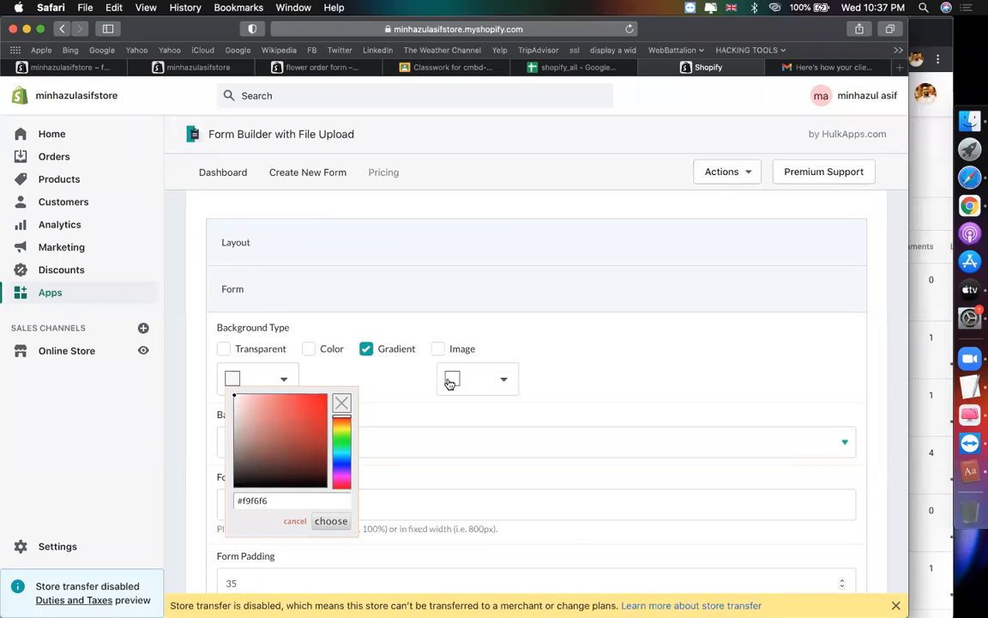
click(449, 382)
click(463, 397)
click(241, 378)
click(342, 422)
click(243, 403)
click(543, 377)
scroll(544, 378, down, 4)
scroll(544, 377, down, 5)
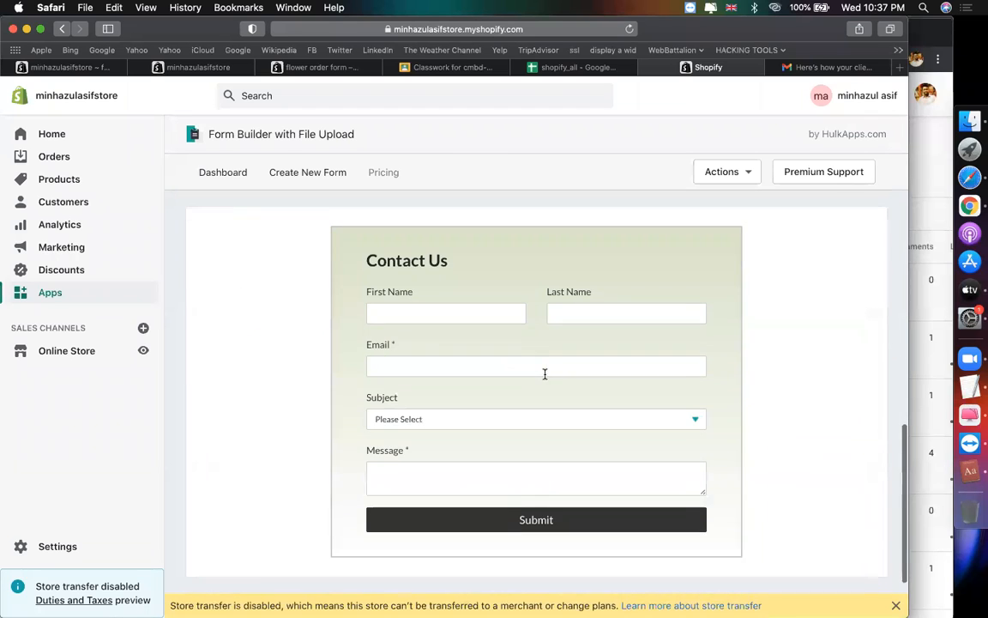
scroll(299, 444, up, 8)
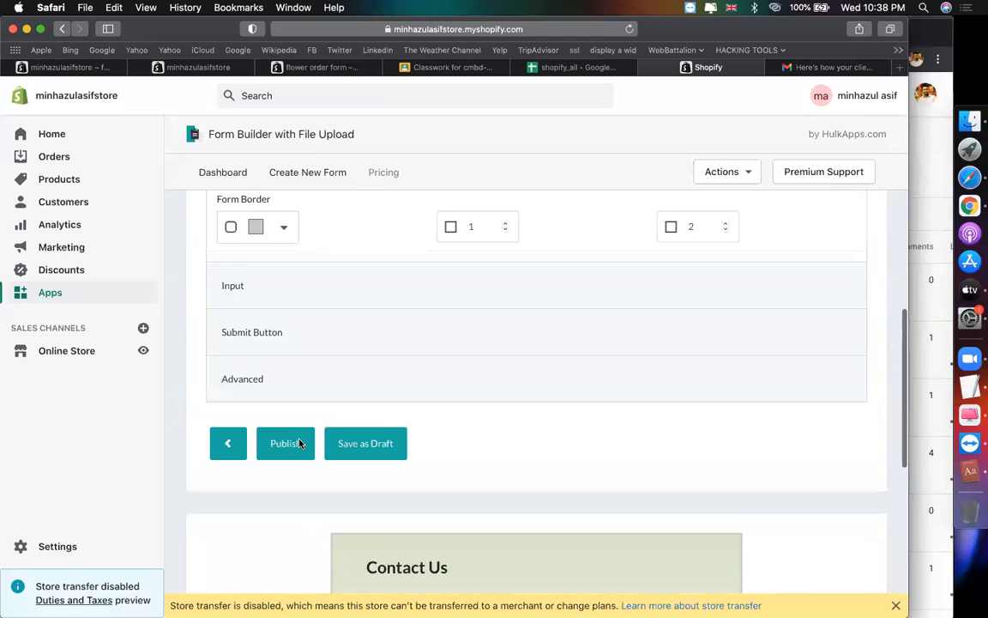
Step: Set the form border colour to a saturated blue
scroll(313, 441, down, 3)
click(256, 415)
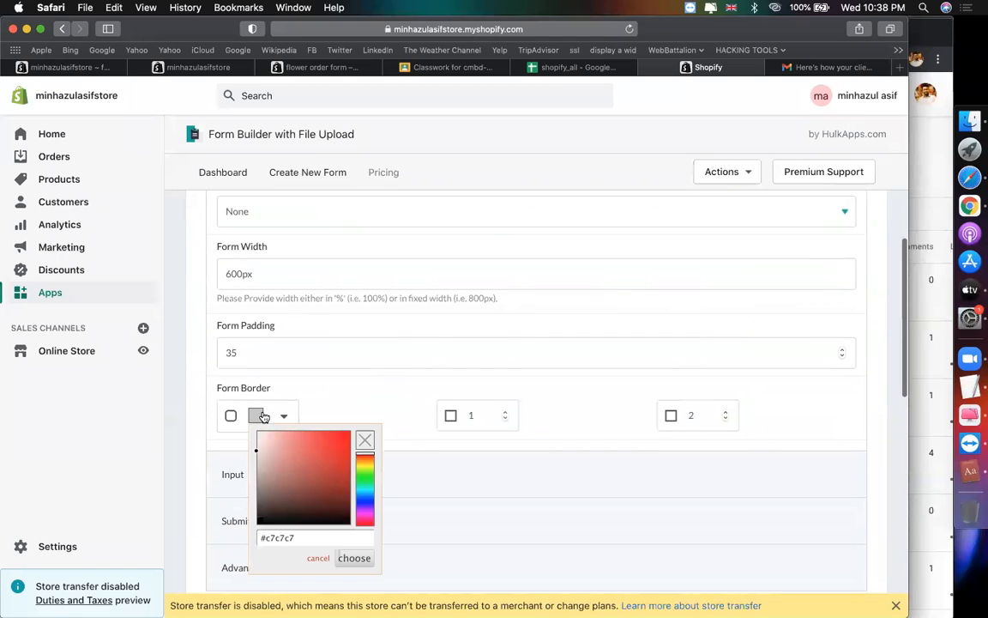
click(367, 493)
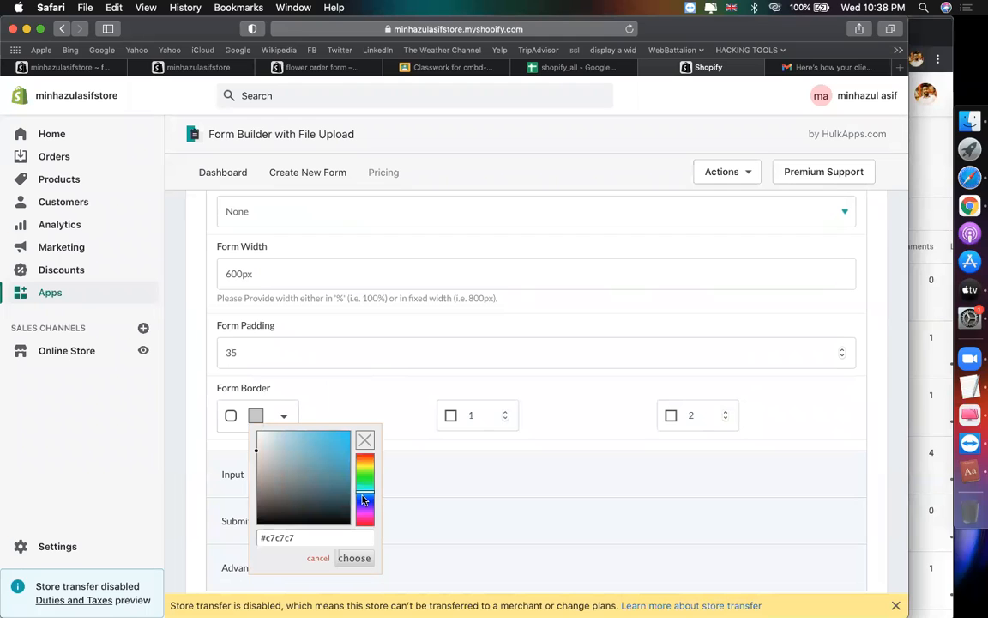
click(362, 497)
click(341, 435)
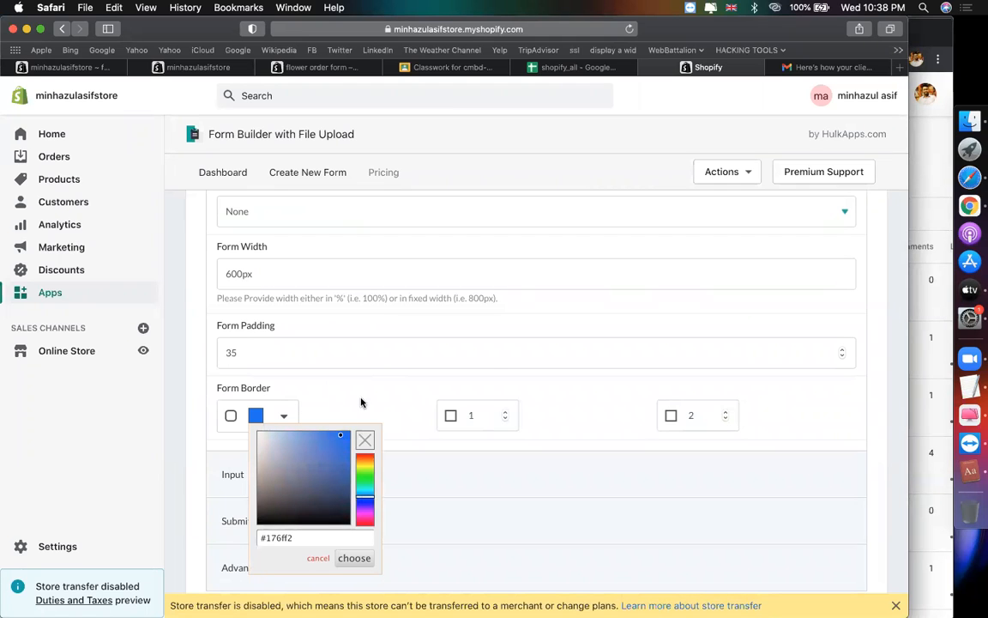
click(426, 428)
Step: Change both Form Border values to 5
scroll(426, 425, down, 10)
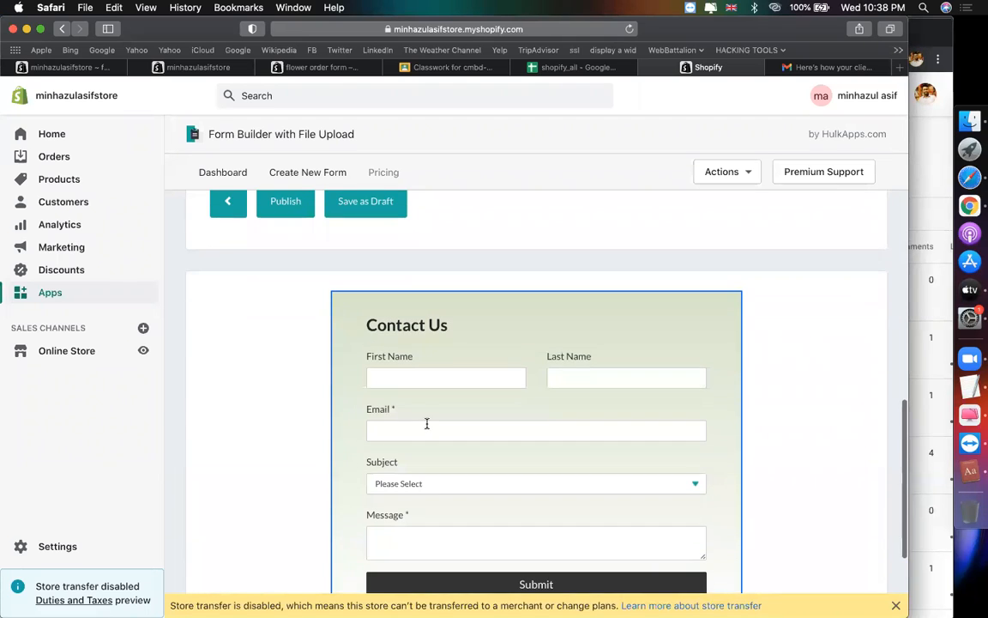
scroll(426, 423, up, 10)
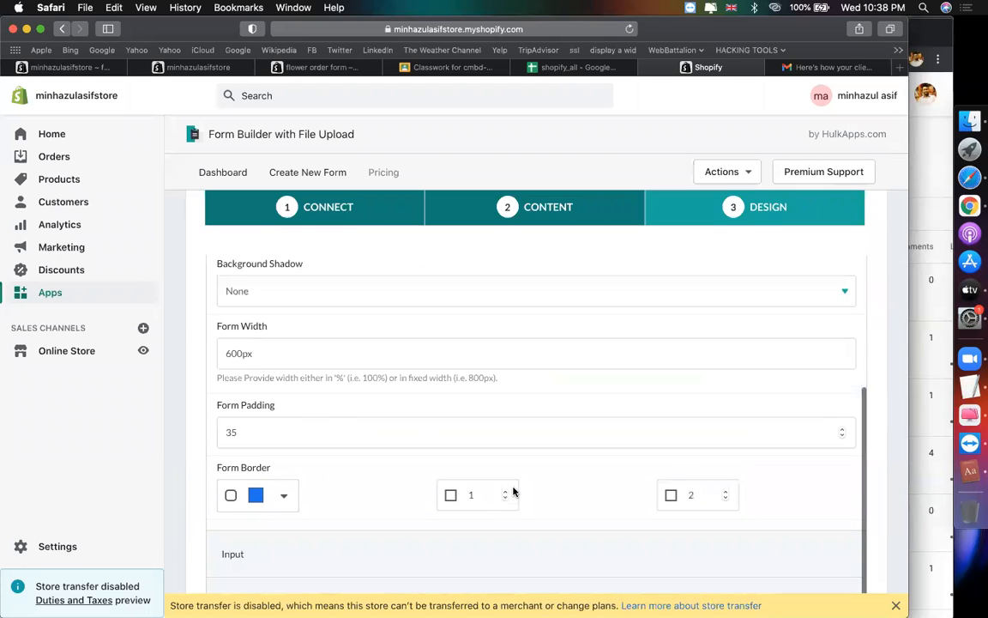
scroll(512, 489, down, 6)
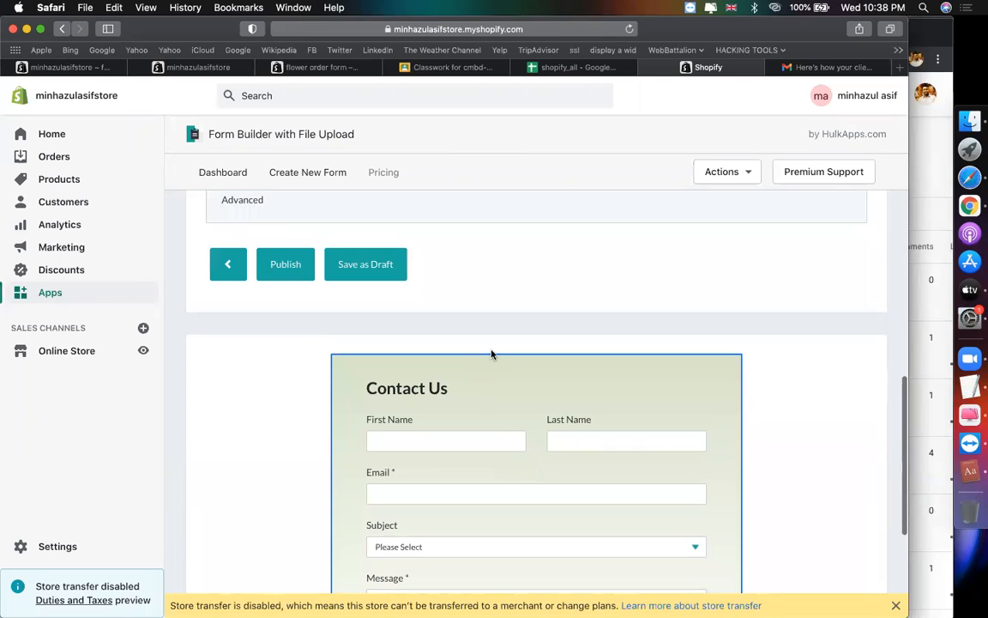
scroll(489, 354, up, 5)
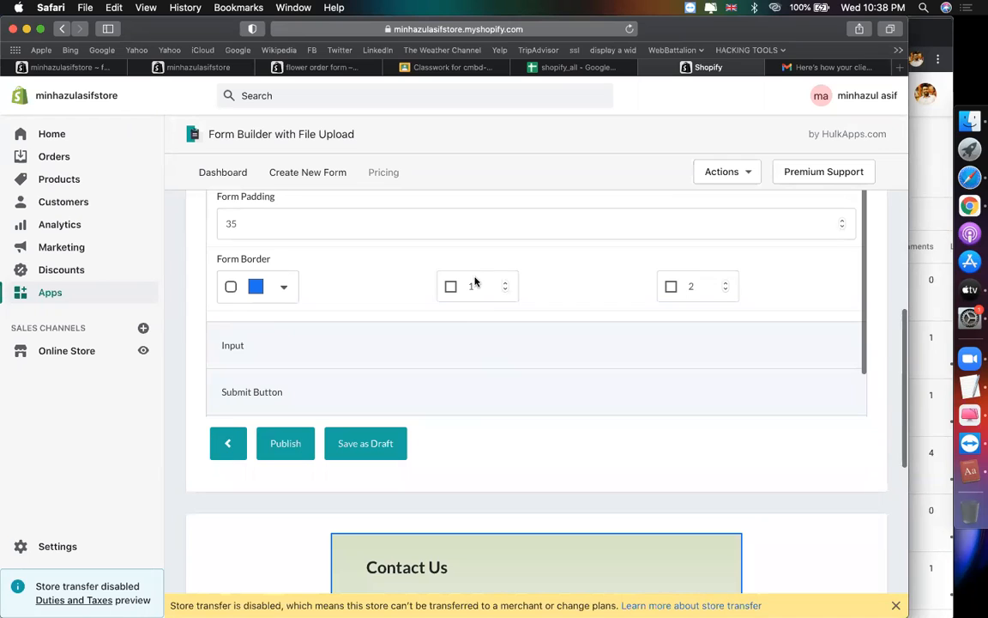
click(475, 289)
key(BackSpace)
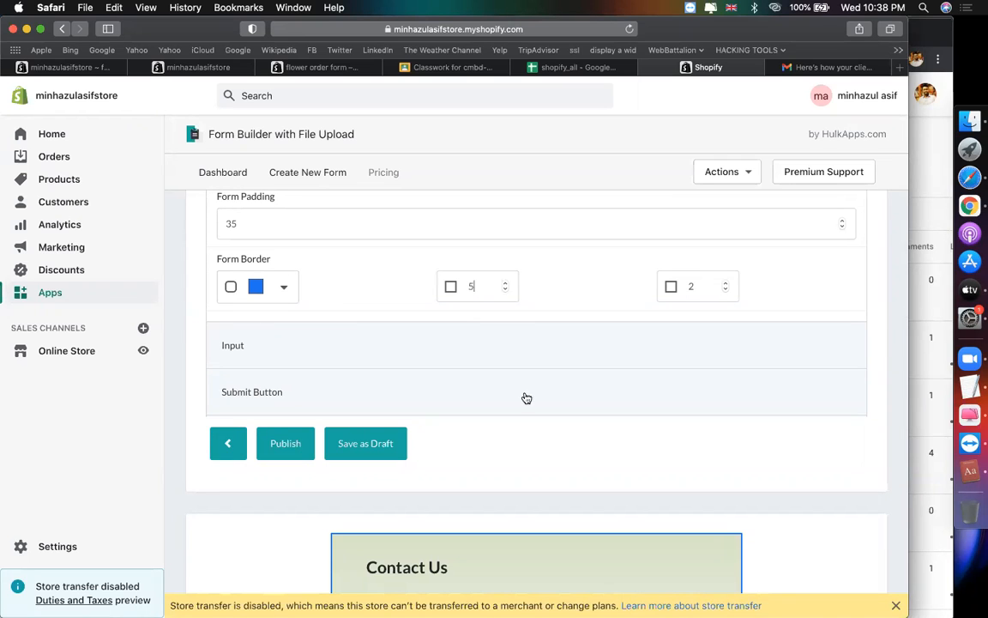
scroll(526, 398, down, 3)
scroll(522, 354, up, 3)
scroll(521, 354, down, 3)
scroll(521, 354, up, 5)
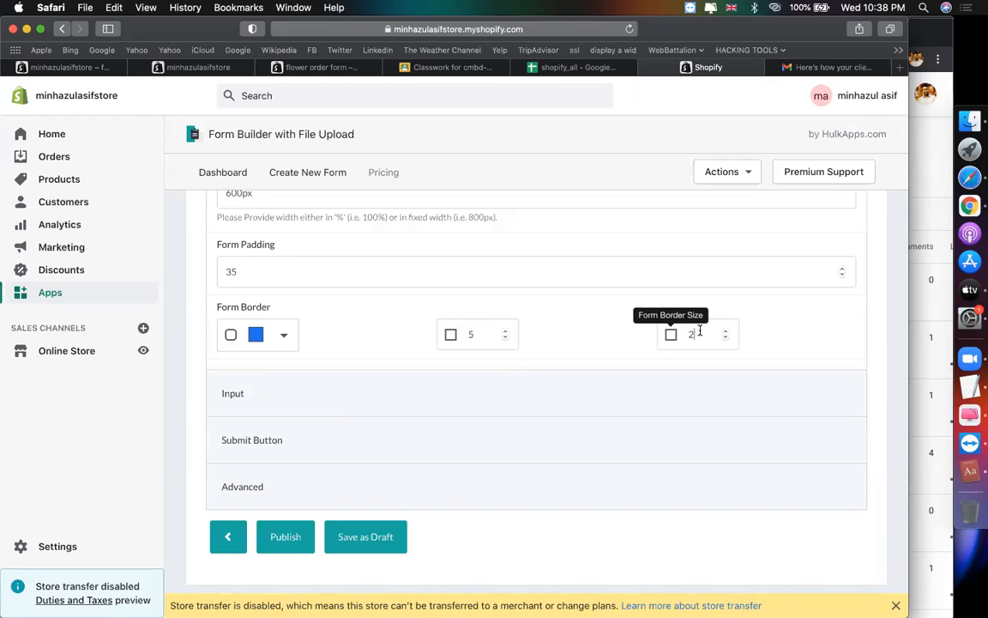
scroll(621, 445, down, 3)
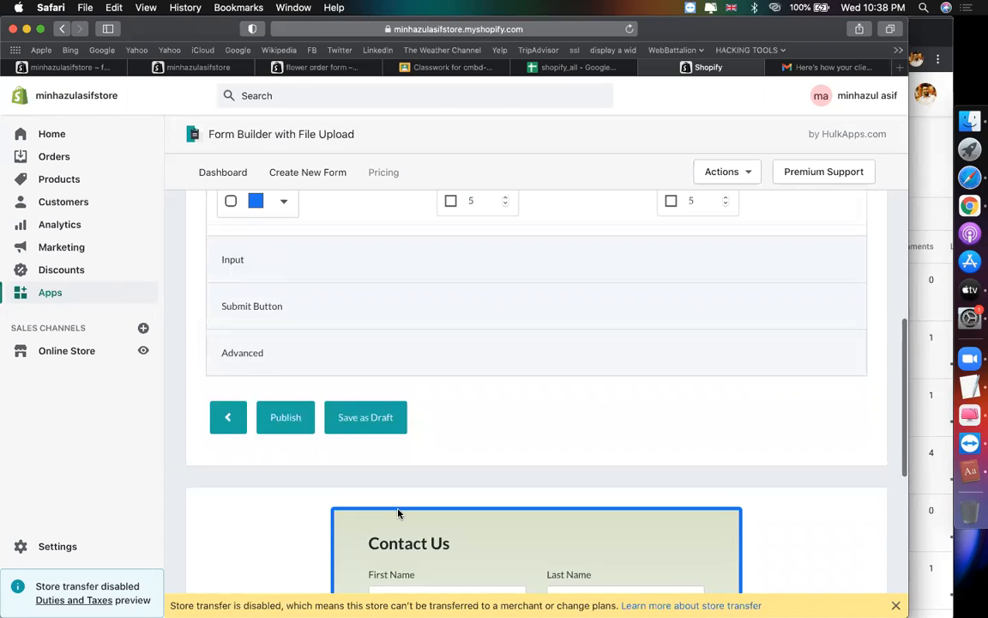
scroll(520, 403, down, 2)
scroll(517, 403, up, 10)
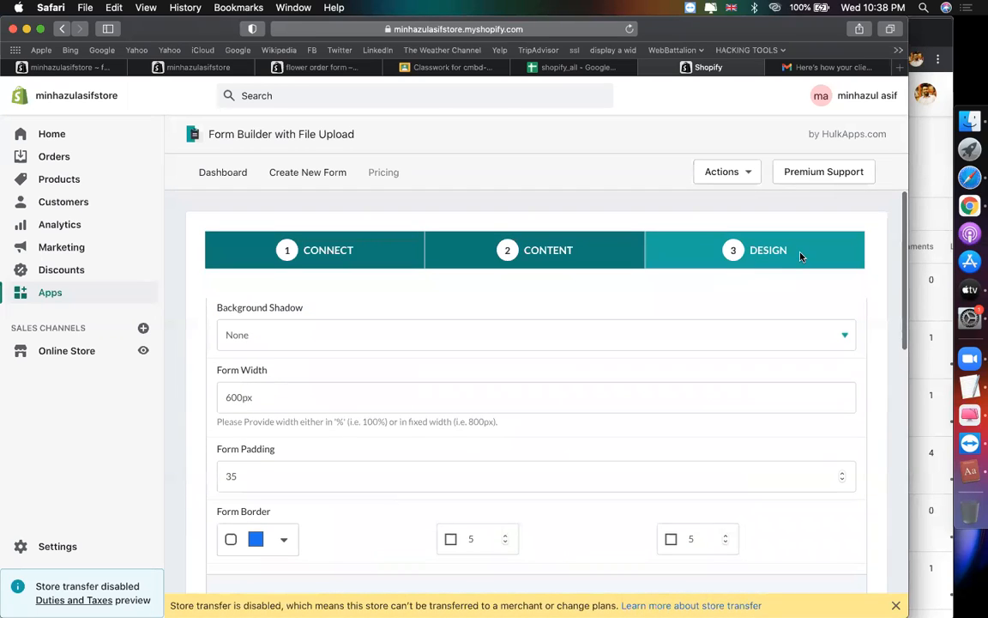
scroll(629, 382, down, 10)
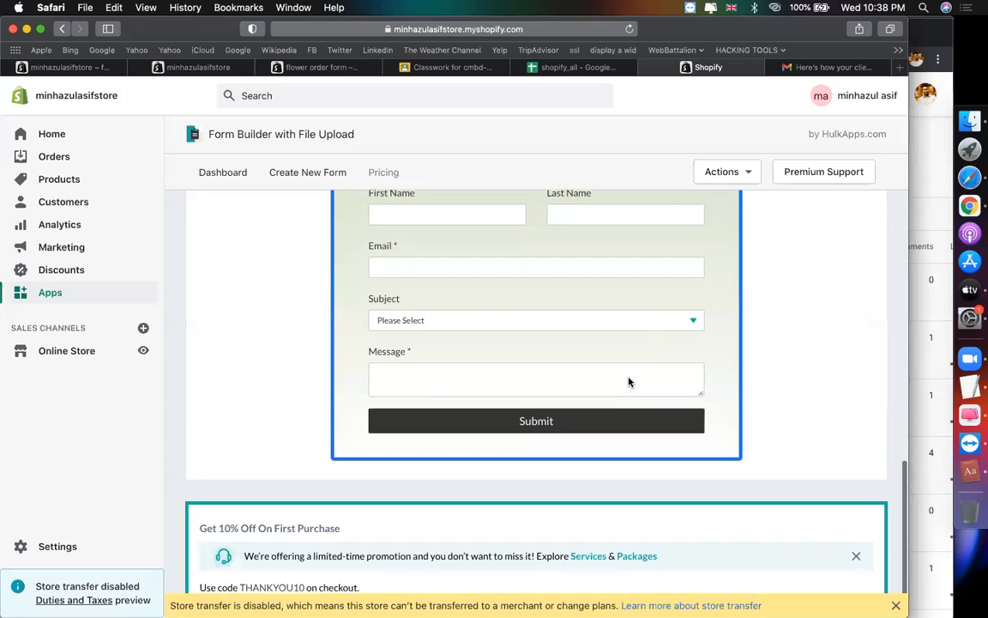
scroll(629, 382, up, 10)
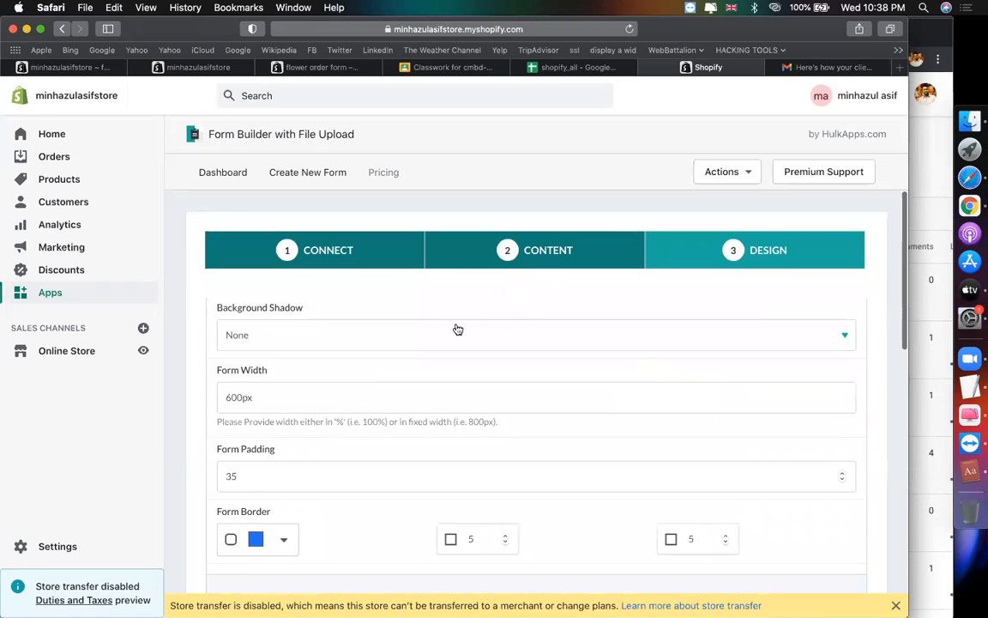
scroll(465, 370, up, 5)
Step: Collapse the Form design settings and publish the contact form
click(375, 374)
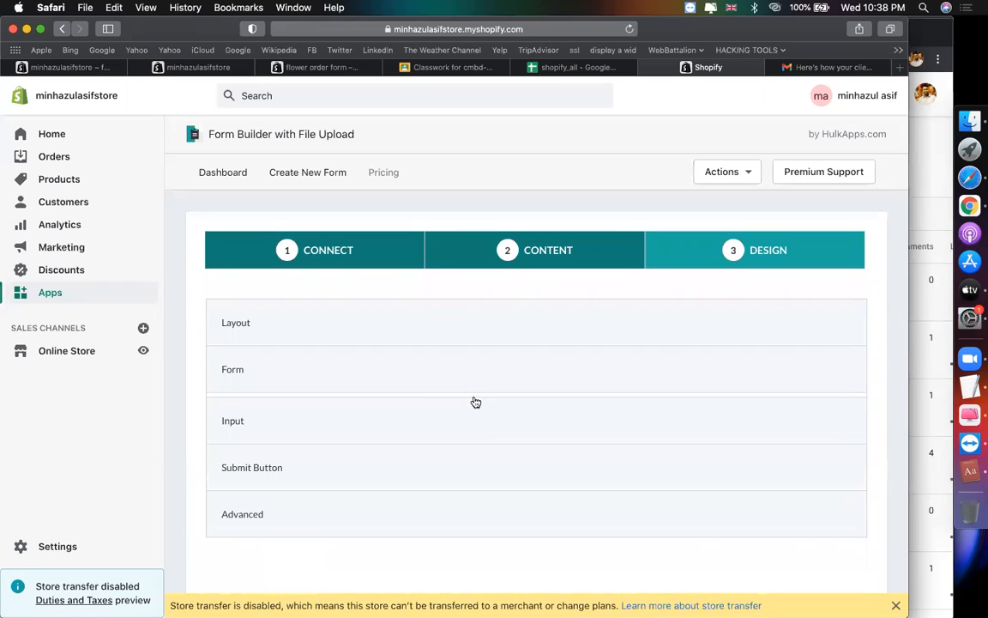
scroll(474, 401, down, 6)
scroll(464, 401, up, 3)
click(267, 388)
Step: Copy the contact form's embed shortcode and close the duplicate store admin tab
click(525, 463)
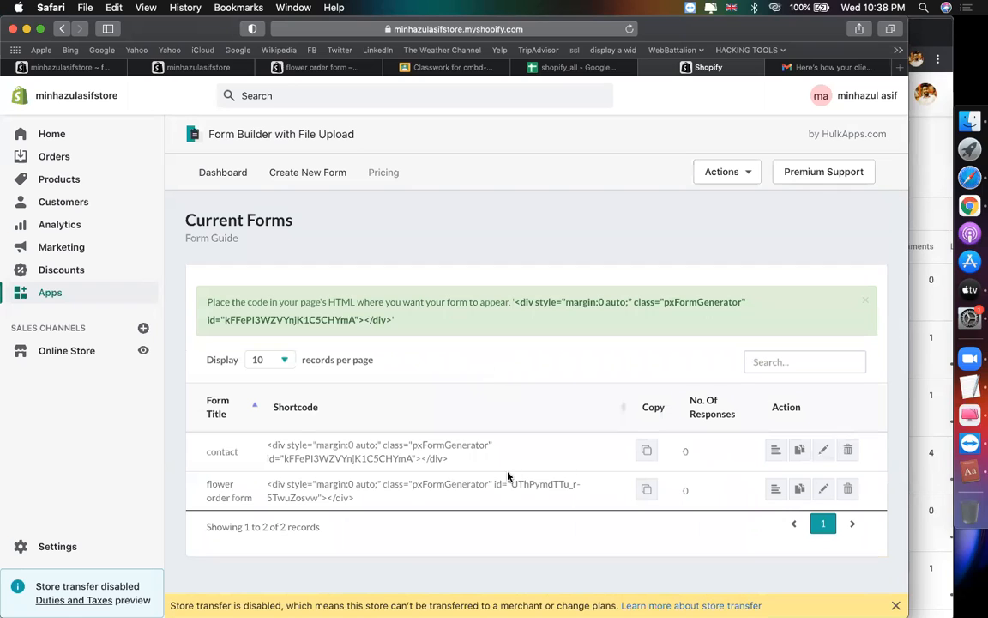
click(648, 452)
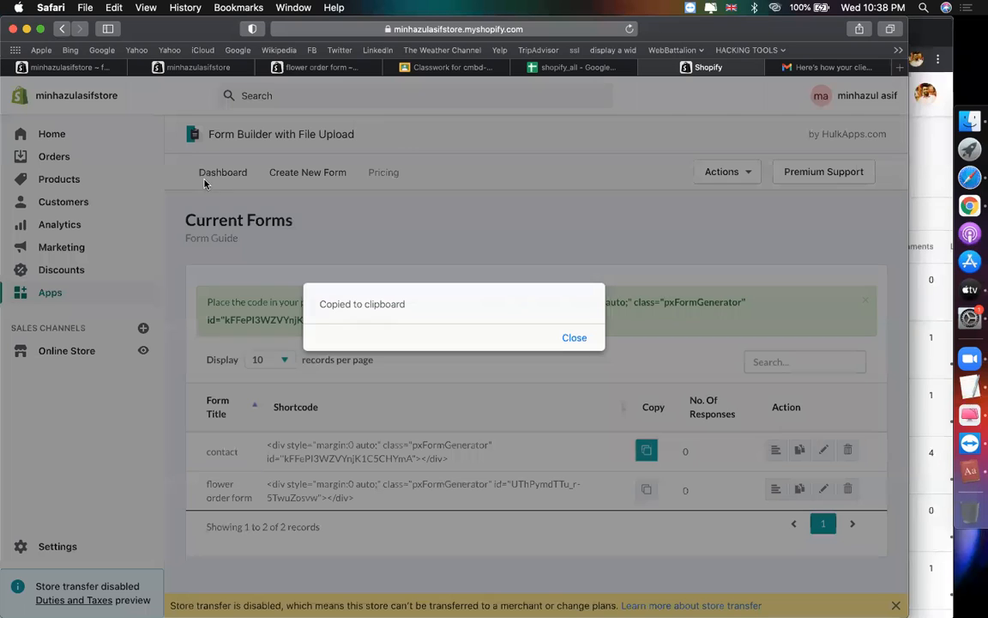
click(187, 67)
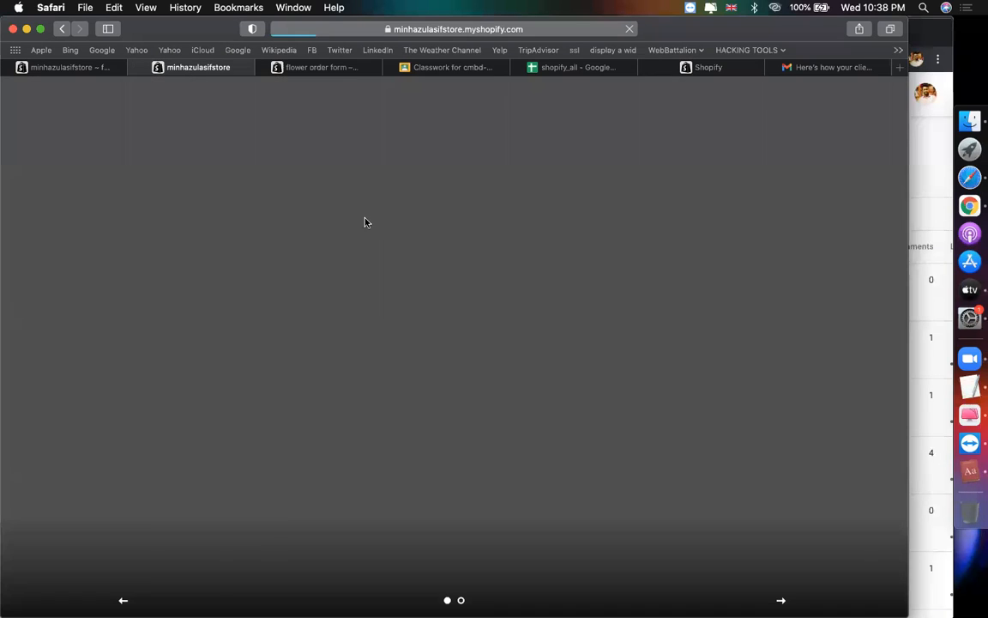
click(90, 67)
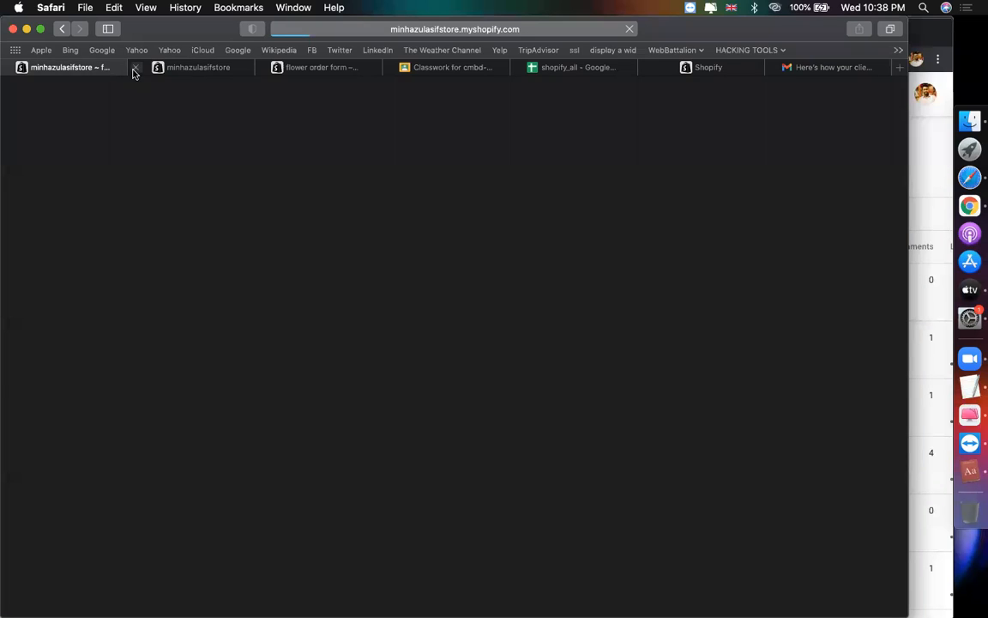
click(134, 67)
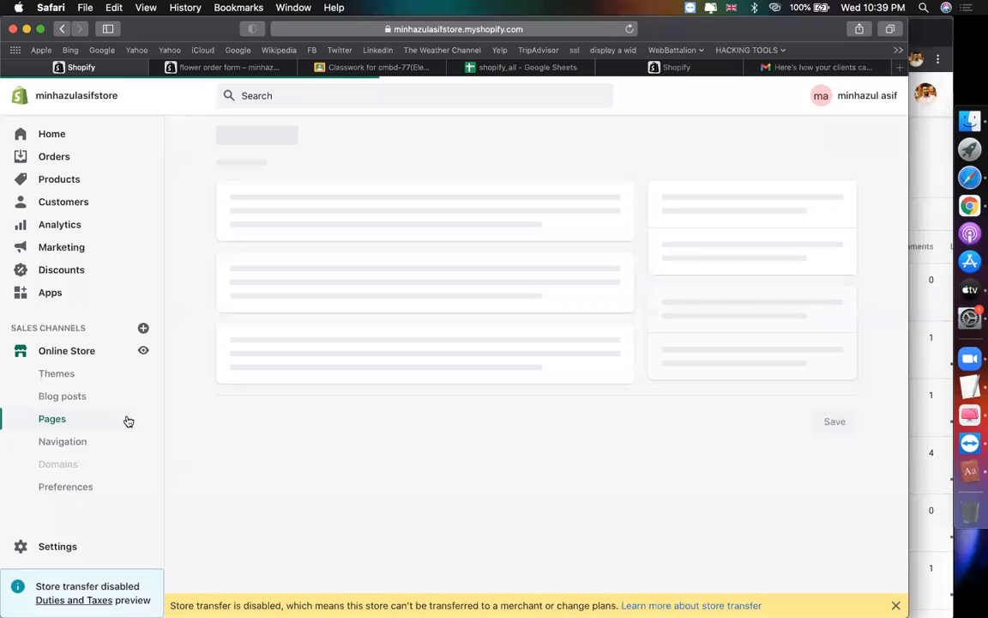
mouse_move(684, 76)
click(202, 68)
Step: Close the flower order form storefront tab, back in the Shopify admin
click(86, 68)
click(155, 68)
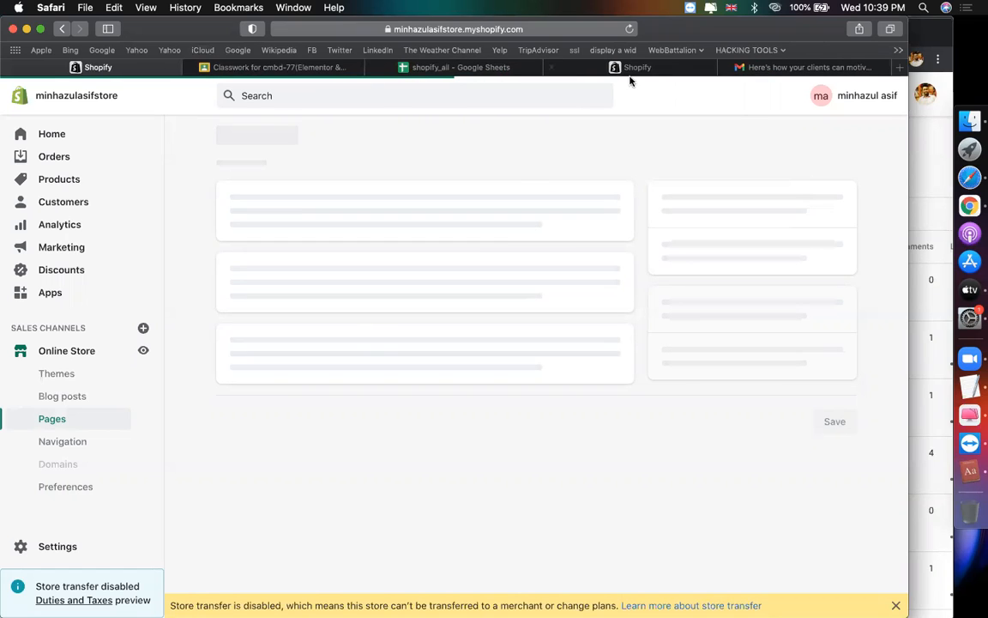
click(543, 35)
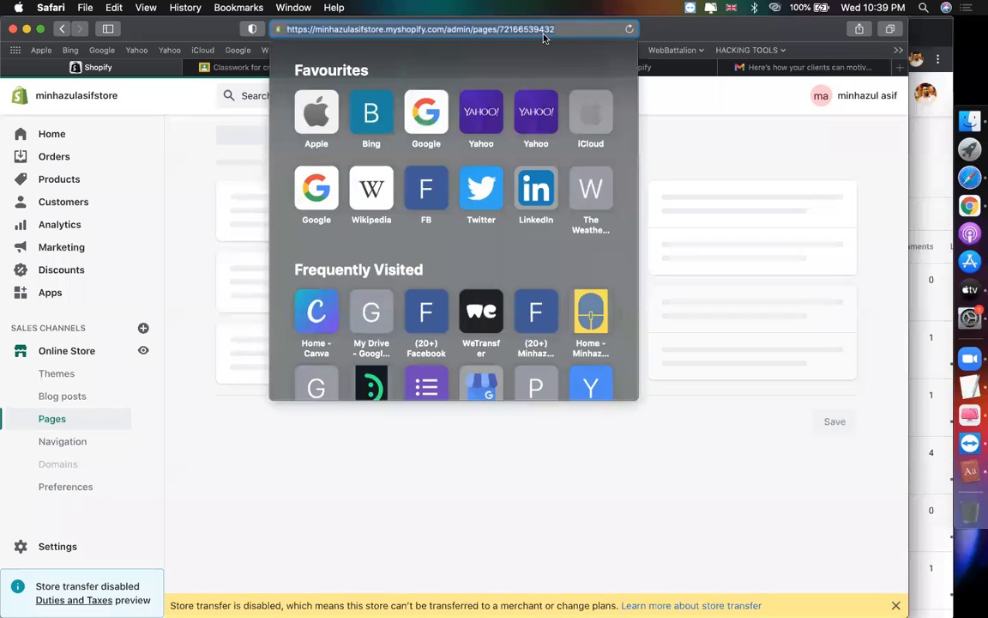
click(749, 148)
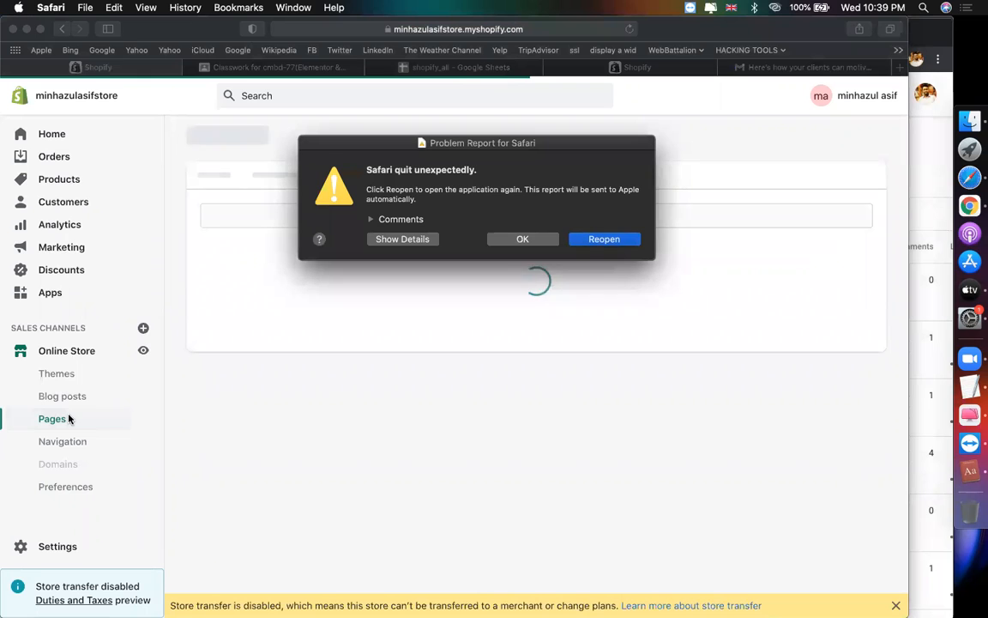
Step: After Safari's crash, go from the Form Builder tab to Online Store > Pages
click(615, 241)
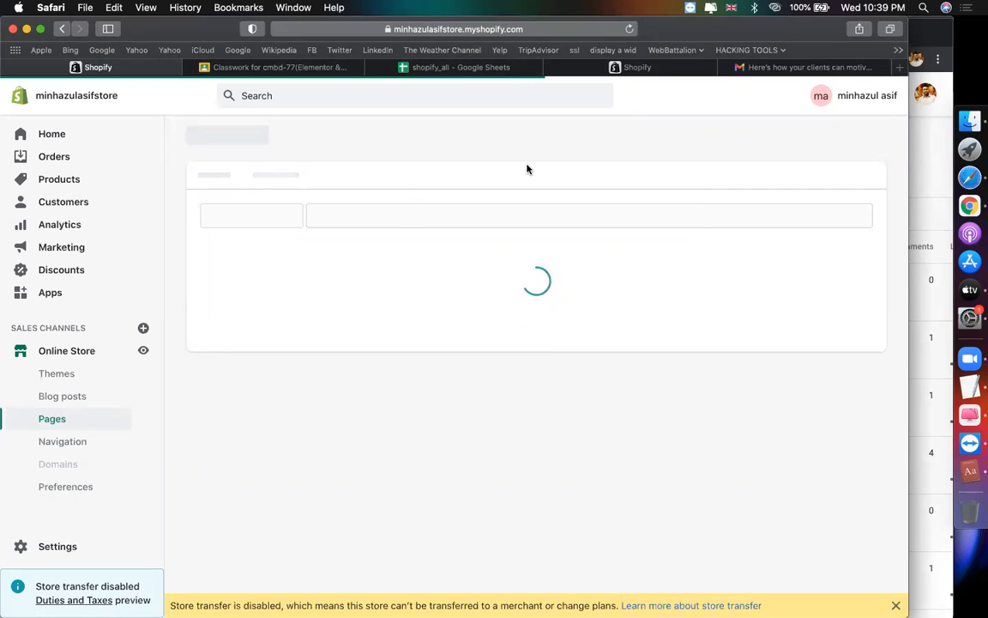
click(639, 68)
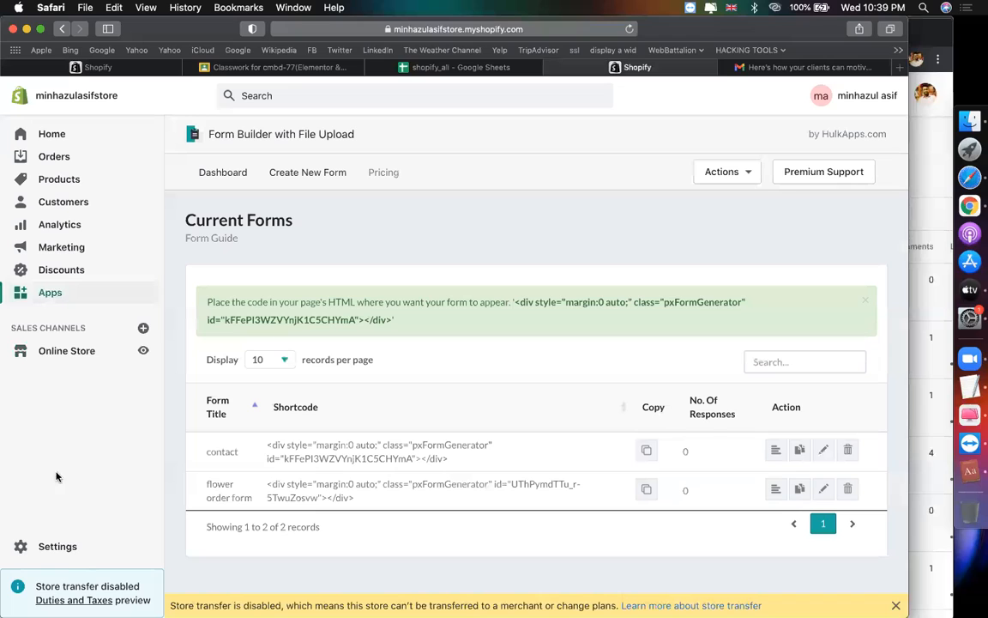
click(58, 351)
click(61, 418)
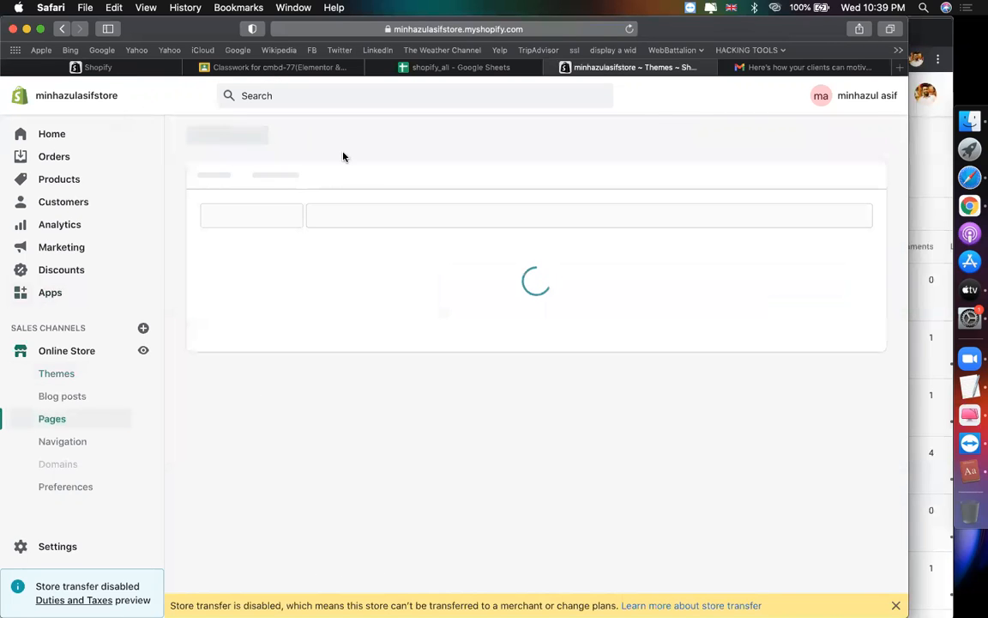
Step: Save a new page titled 'contact us form' containing the pasted embed code as HTML
click(867, 135)
click(404, 208)
text(conta)
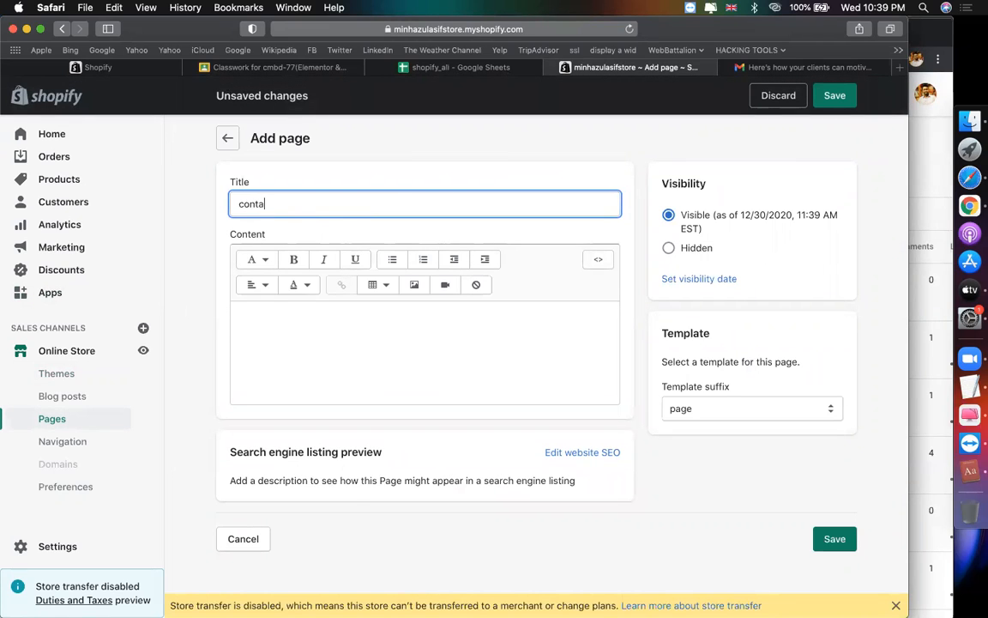
text(ct us form)
click(597, 259)
key(super+v)
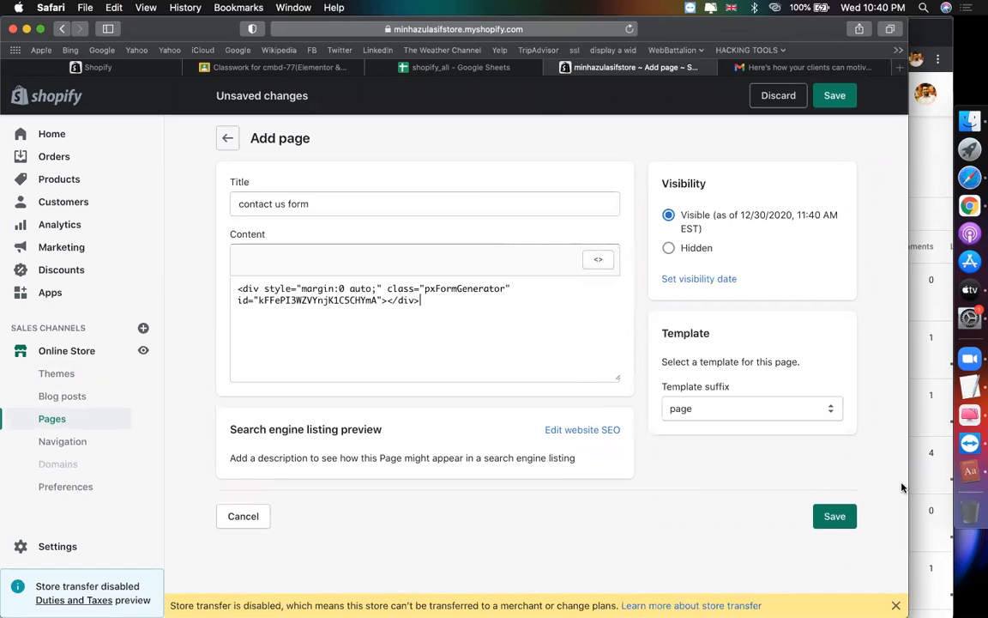
click(835, 516)
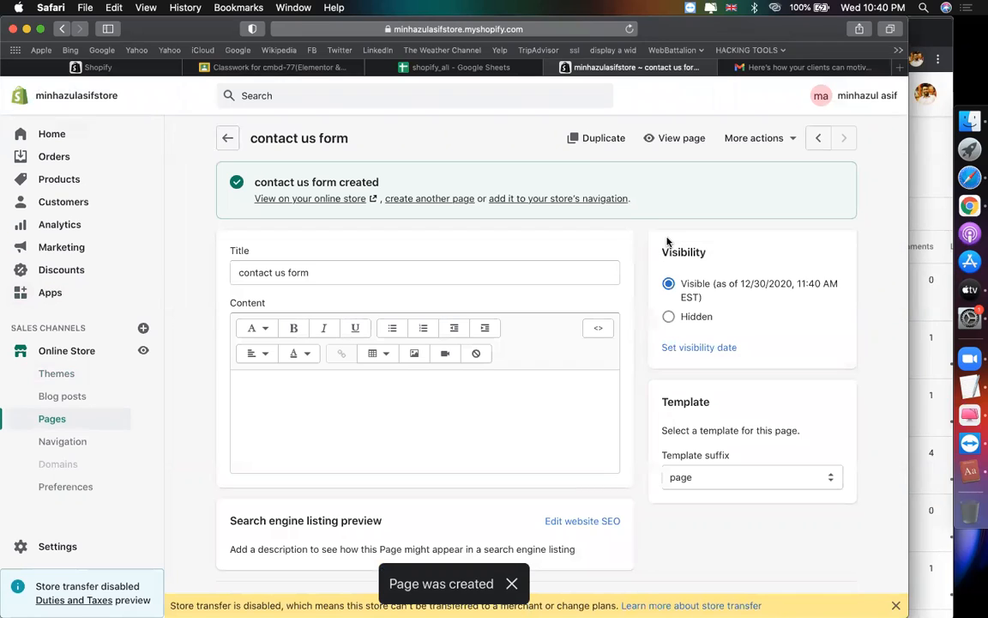
click(78, 445)
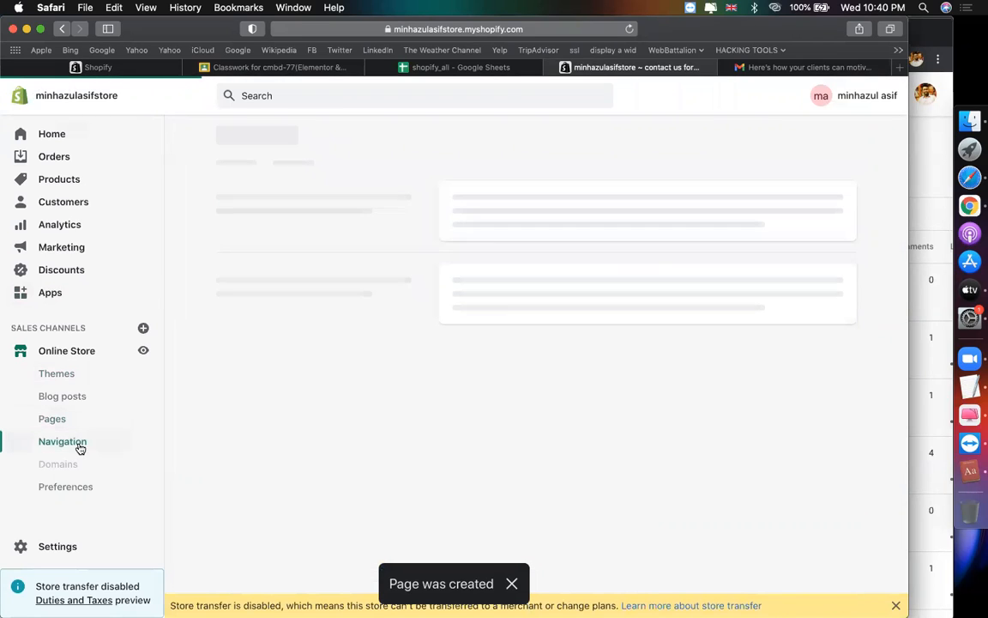
Step: Start a Main menu item linking to a page, then cancel and reload Navigation
click(474, 403)
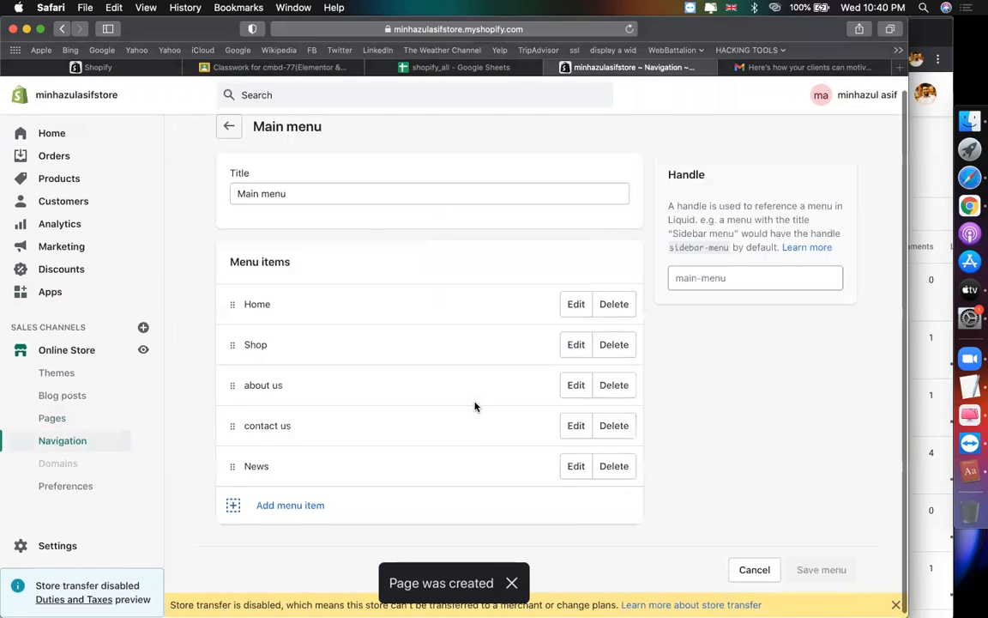
click(300, 505)
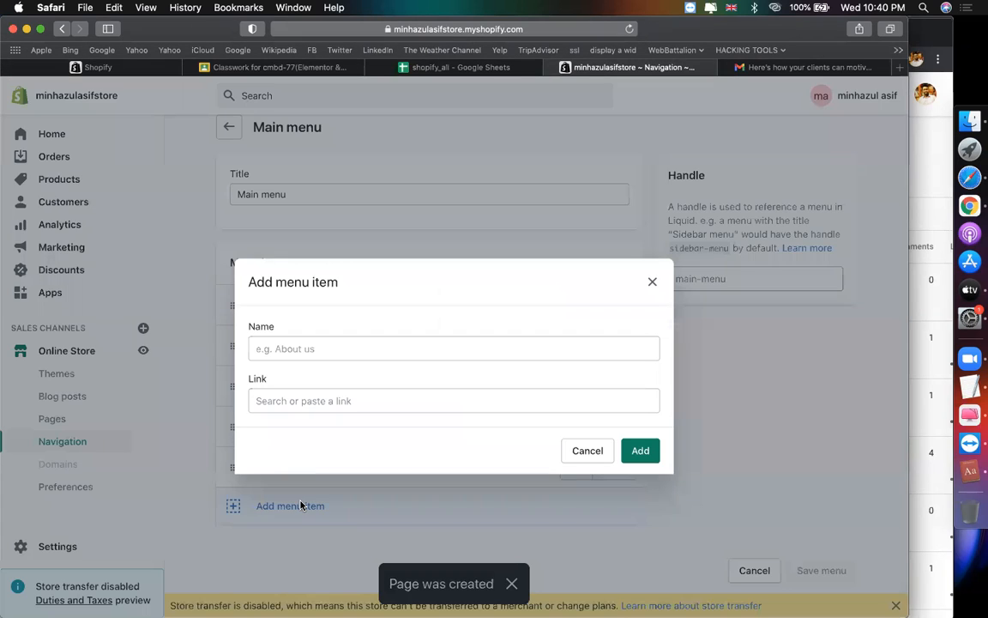
click(328, 402)
click(287, 283)
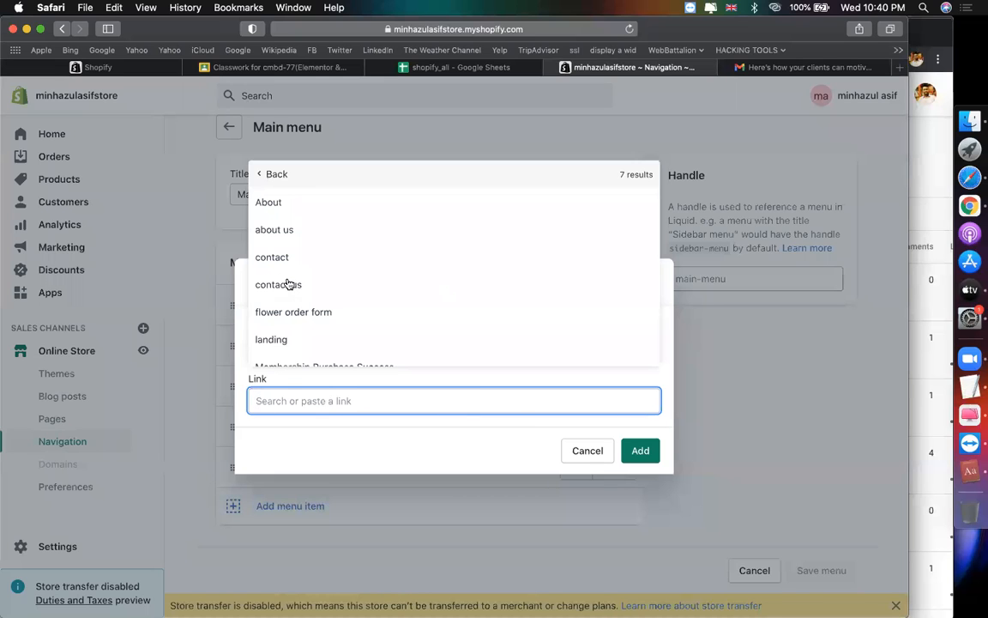
scroll(338, 282, down, 1)
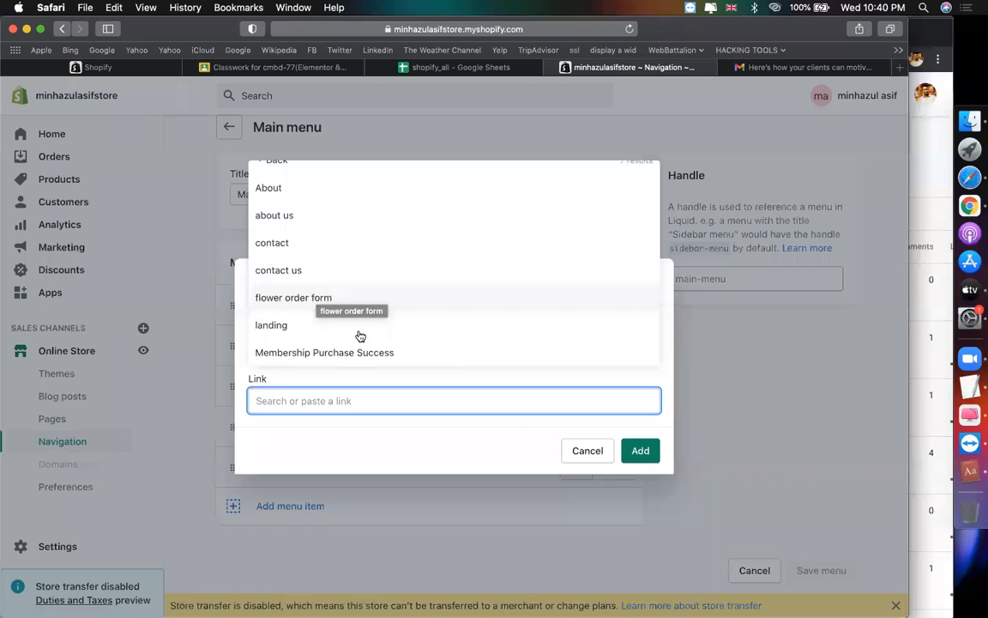
click(587, 450)
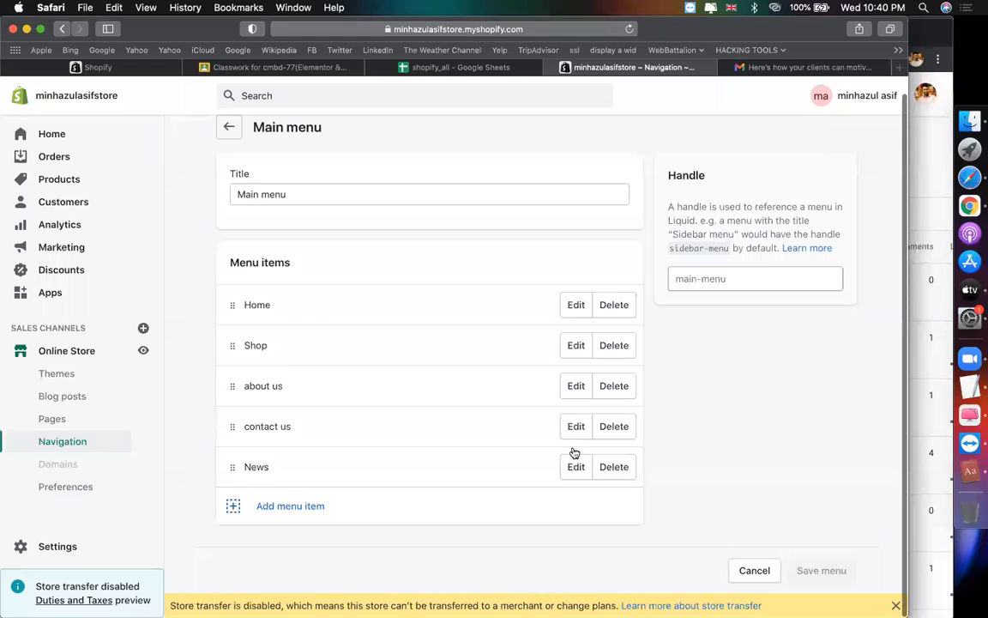
click(625, 31)
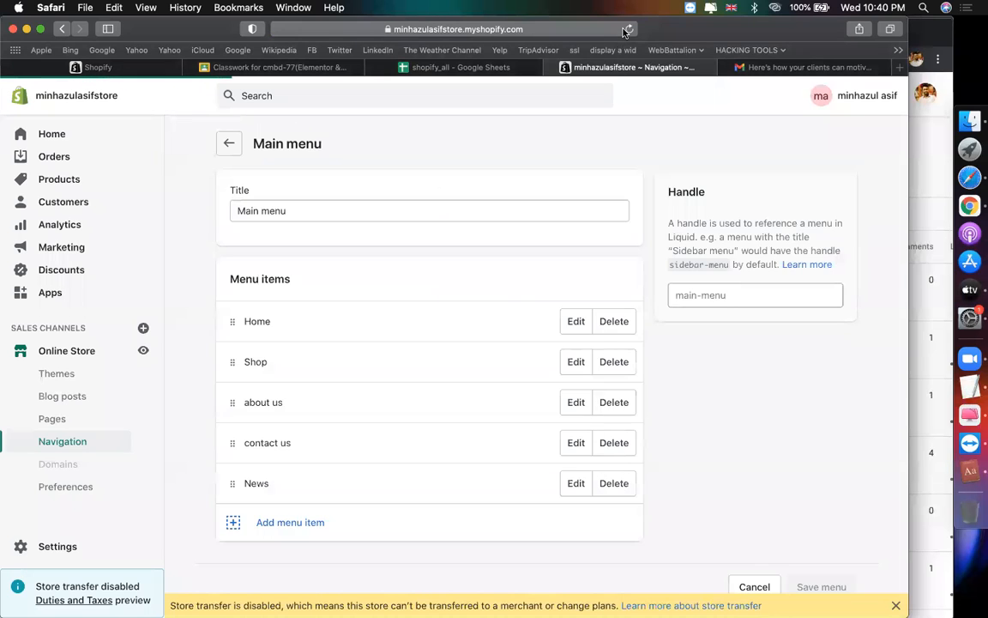
Step: Add a 'contact us form' item linking to Pages > contact us form and save the menu
click(300, 522)
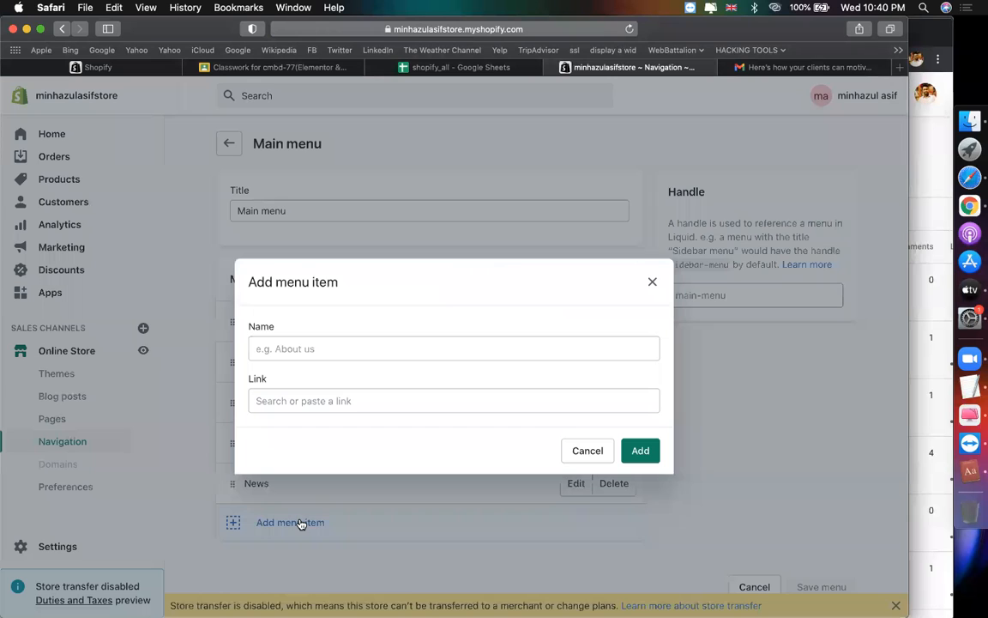
click(310, 391)
click(313, 287)
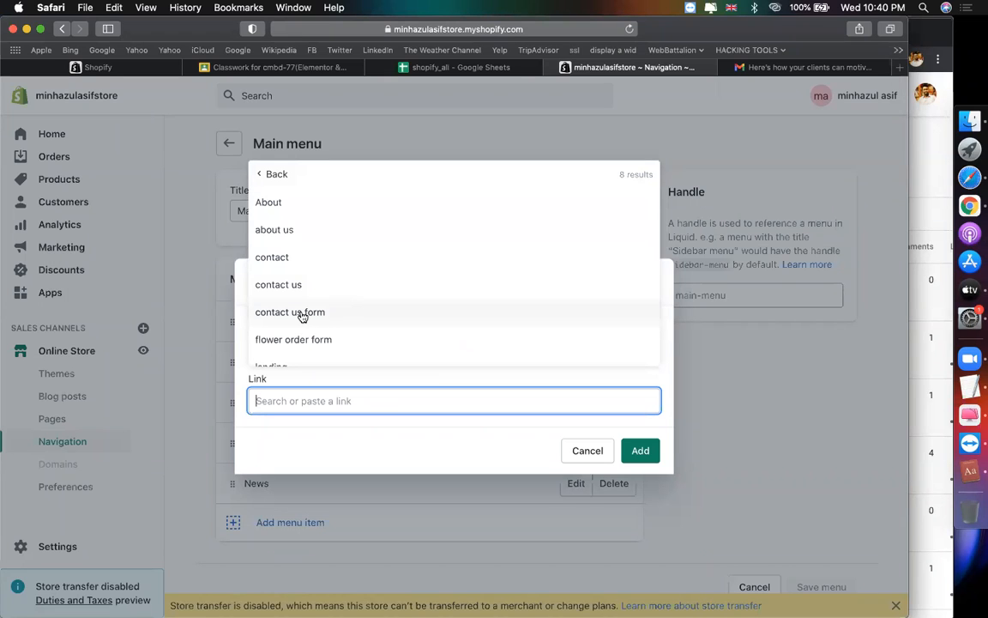
click(292, 312)
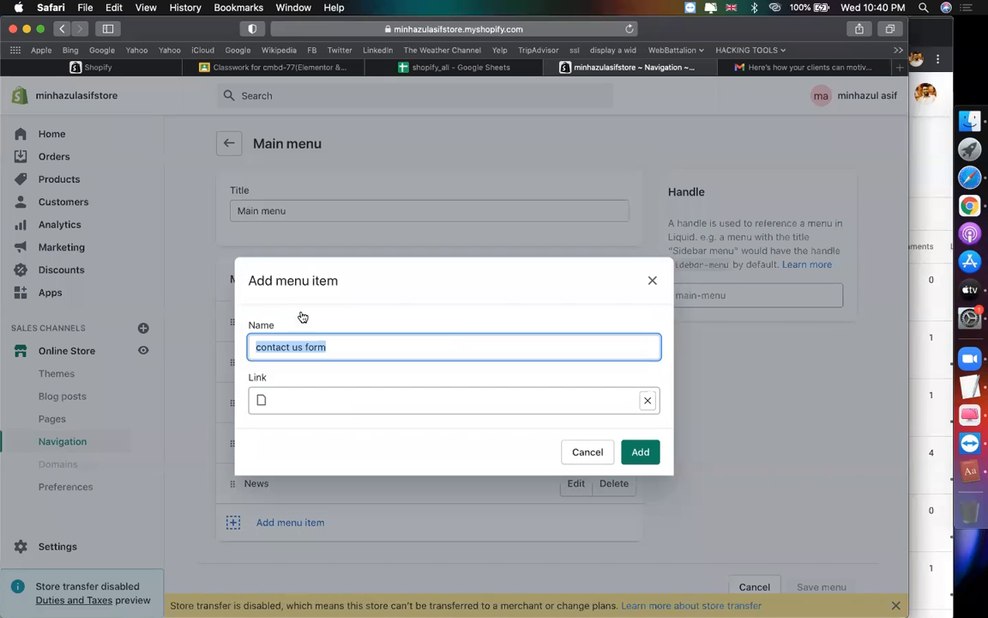
click(649, 455)
click(835, 98)
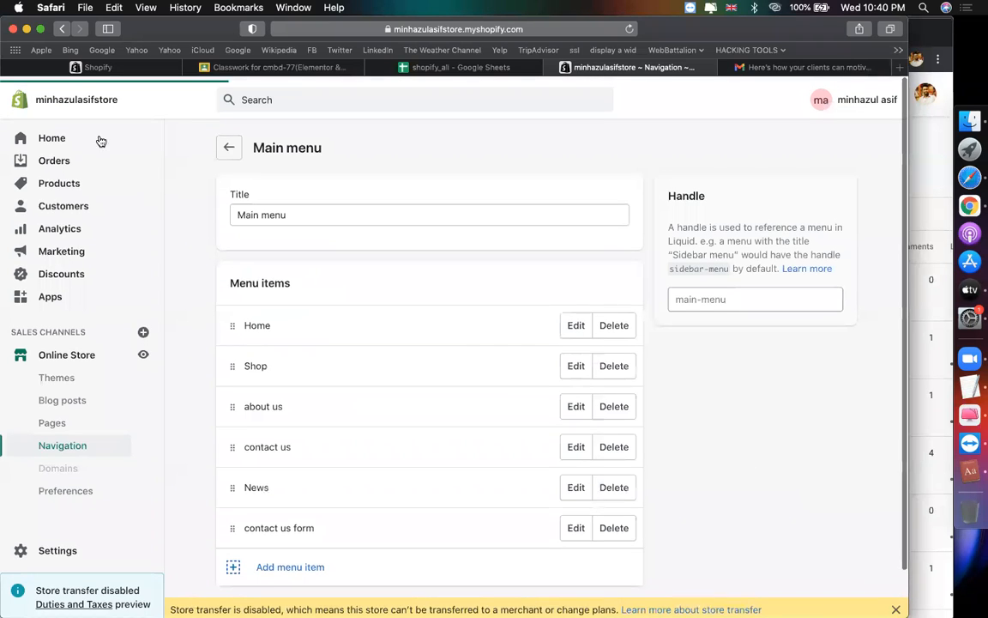
click(144, 67)
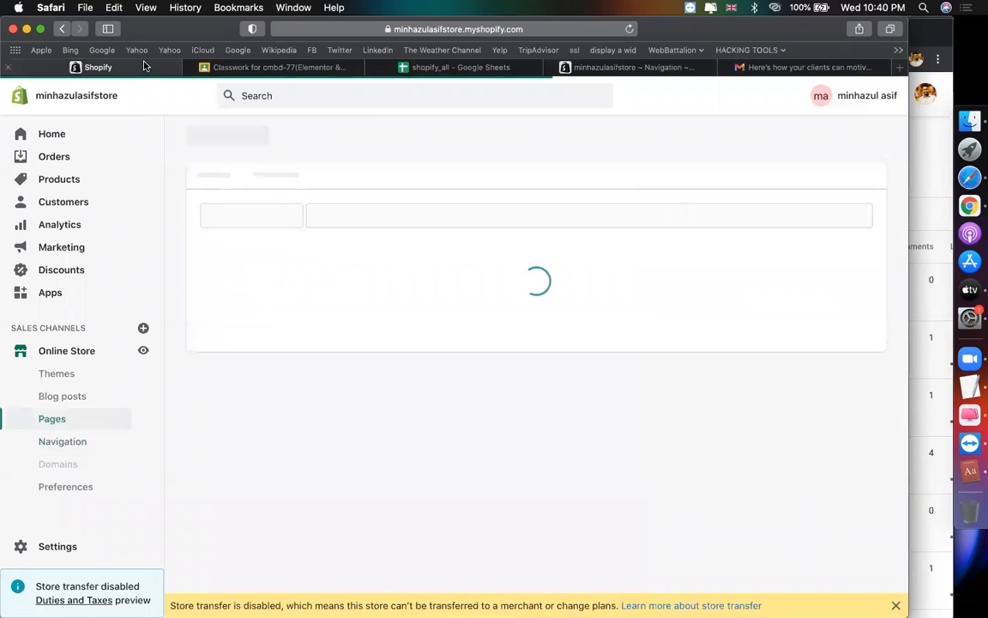
Step: Load the public storefront address and enter the store password to get past the password page
click(442, 29)
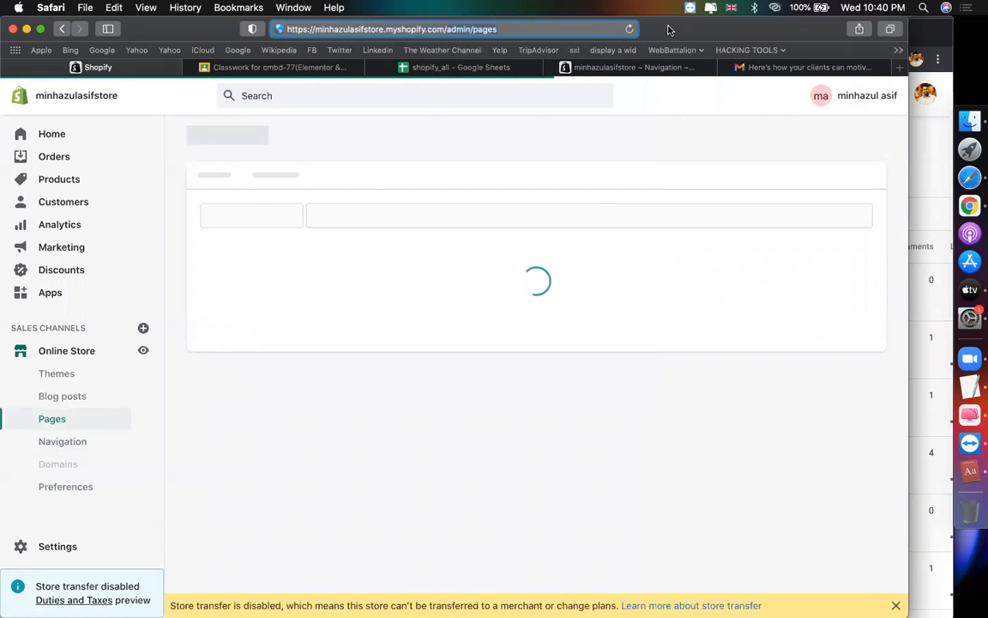
key(BackSpace)
key(Return)
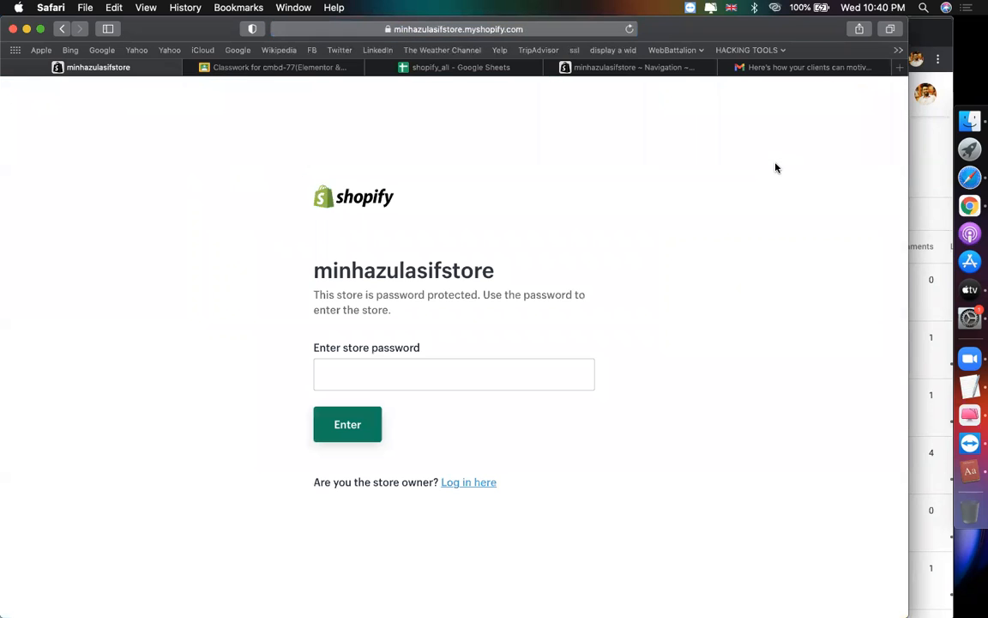
click(492, 360)
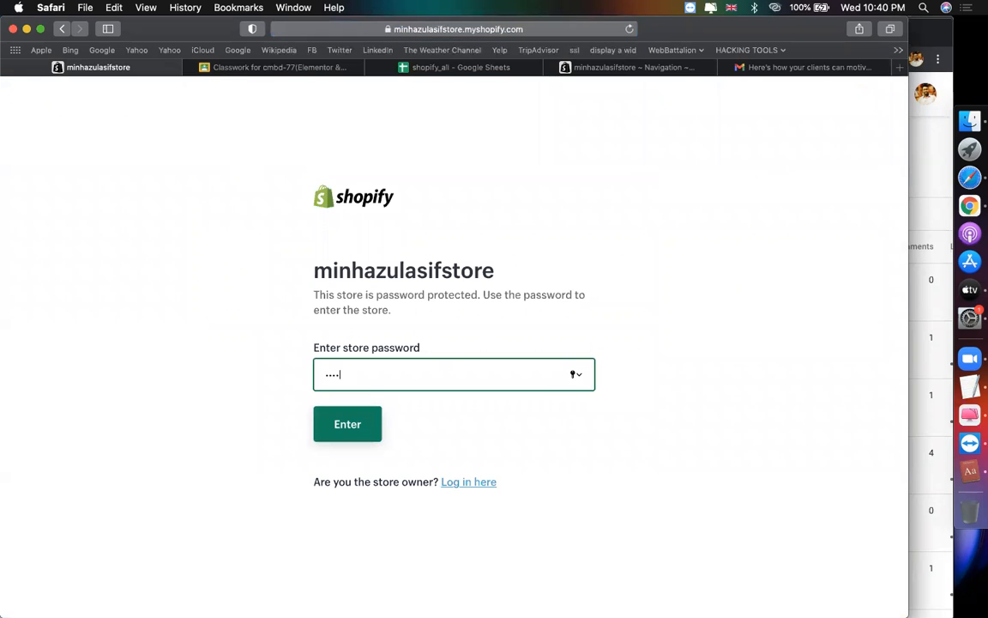
key(Return)
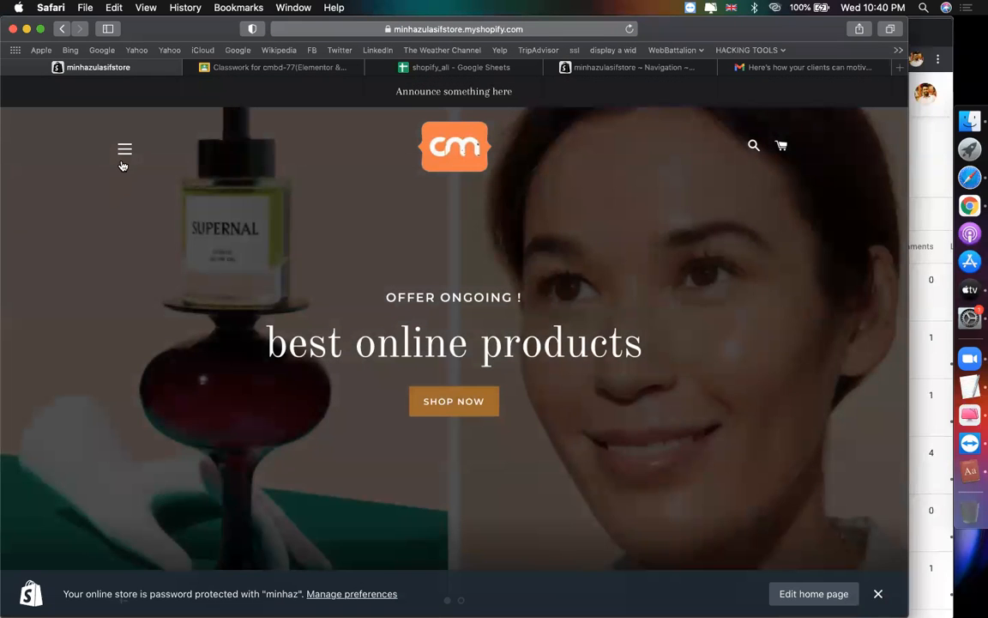
Step: Go to the contact us form page from the storefront's hamburger menu
click(122, 163)
click(98, 329)
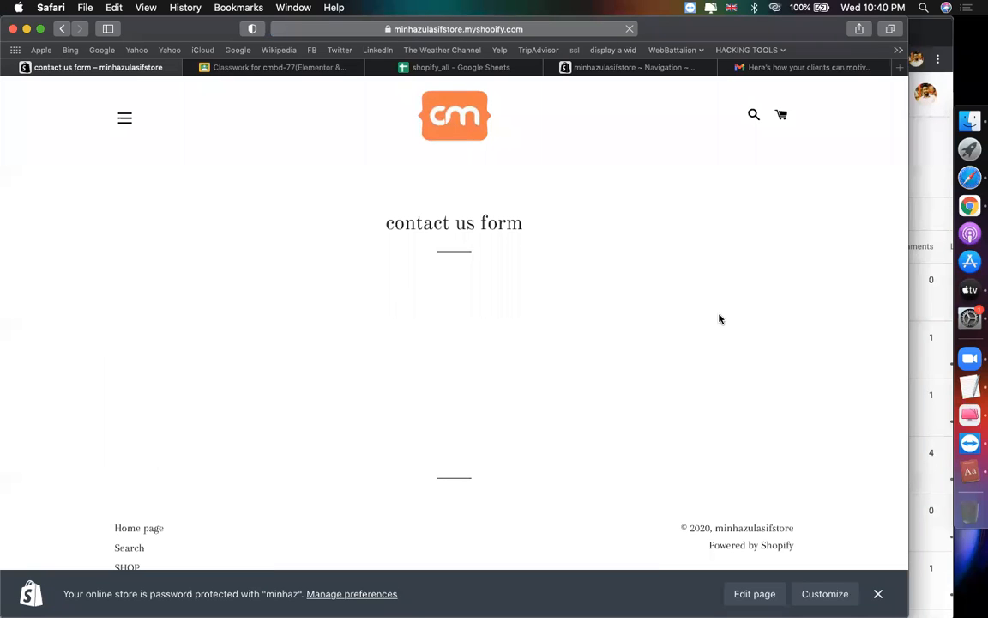
scroll(719, 317, down, 4)
Step: Fill the form's First Name, Last Name and Email fields with the tester's details
click(362, 230)
text(minhaz)
key(Tab)
text(asif)
key(Tab)
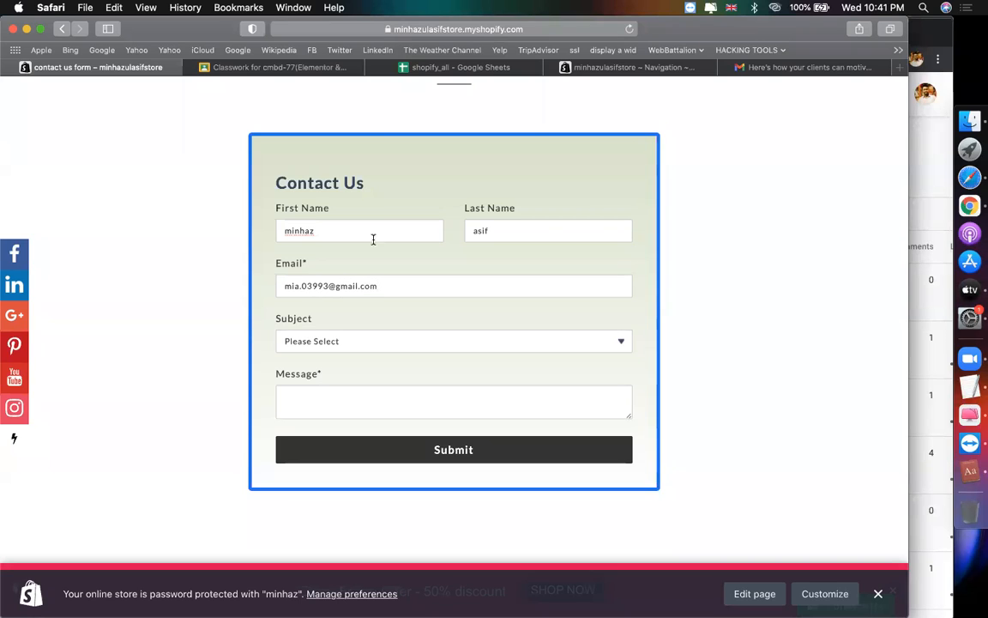
Step: Choose Product Inquiry as subject, enter message 'wehdklc', submit, and switch to the Gmail tab
click(312, 340)
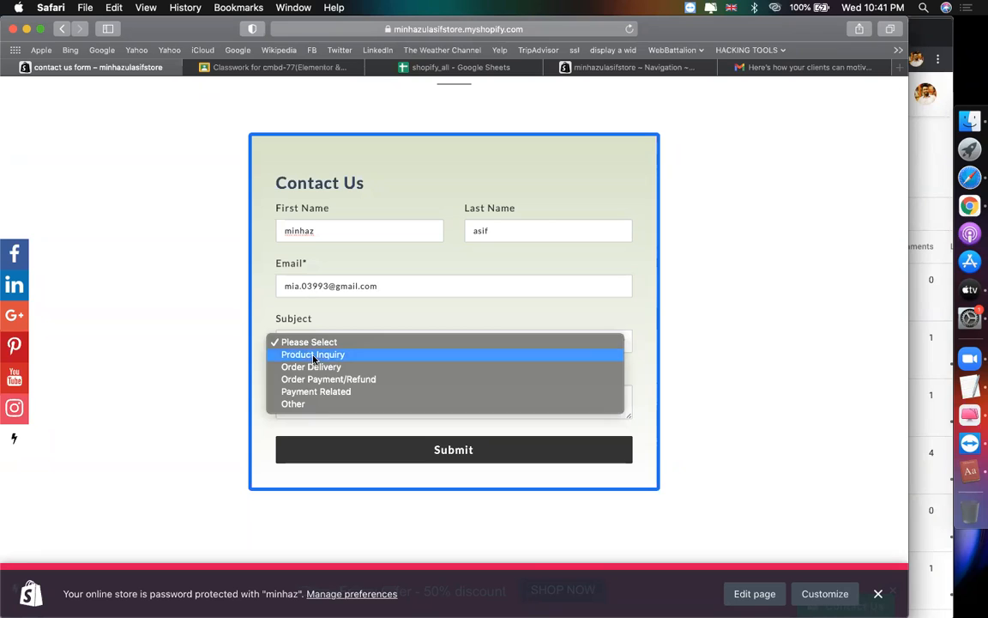
click(314, 354)
text(wehdklc)
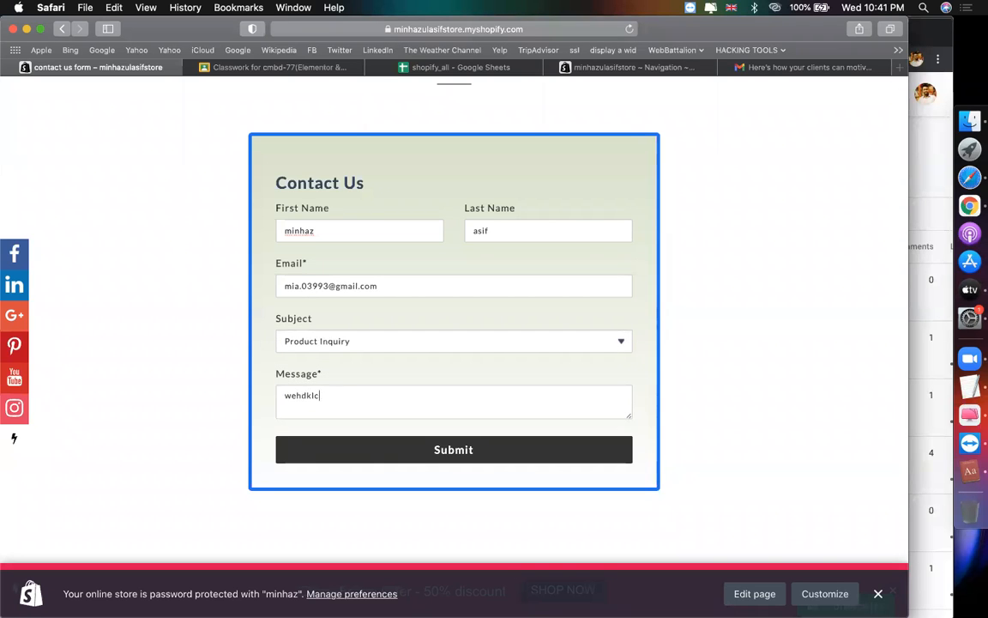
click(363, 450)
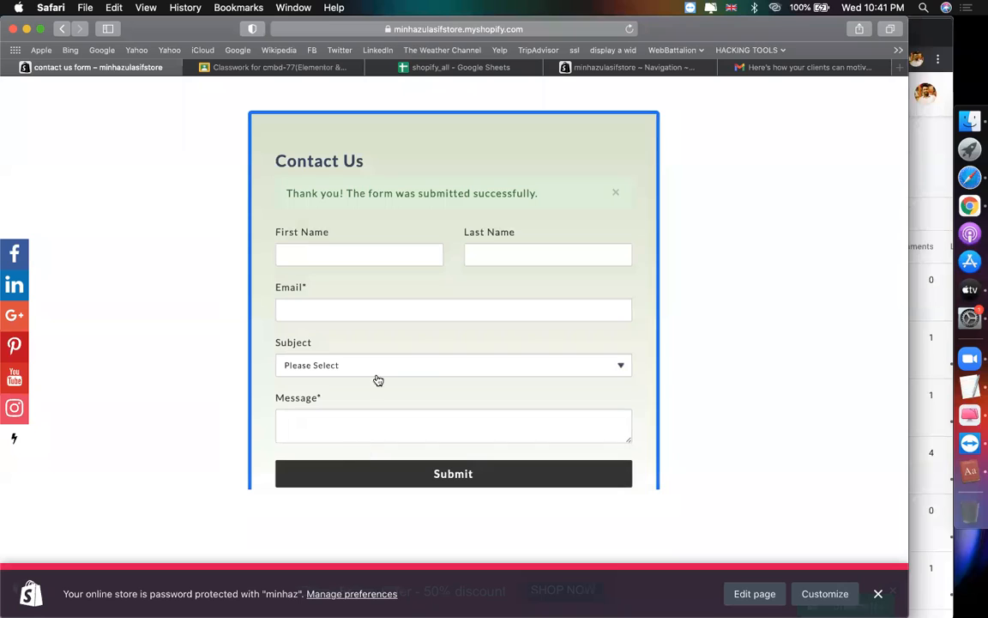
click(789, 71)
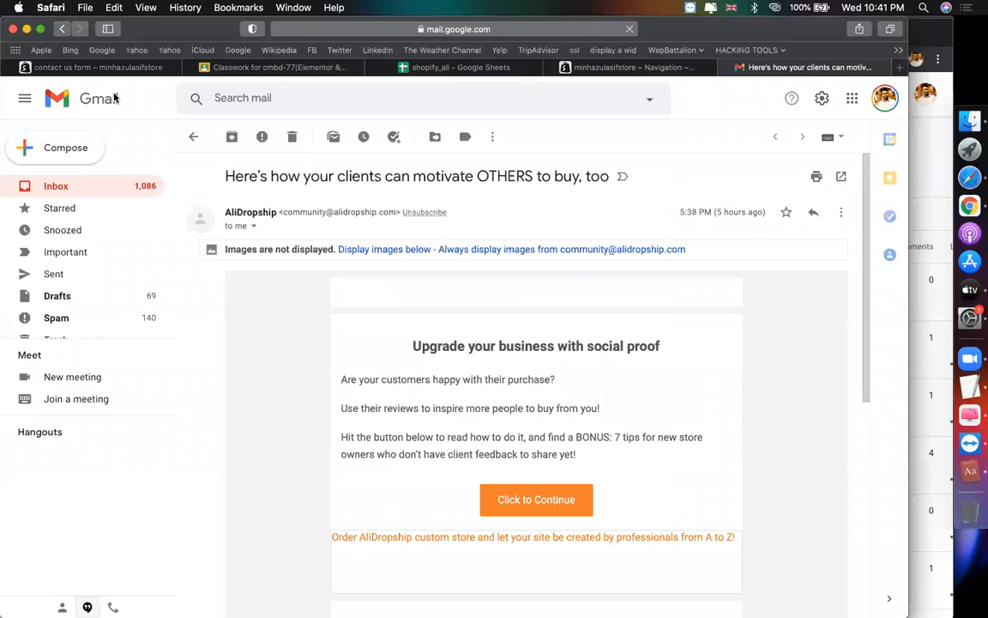
Step: Open the 'contact on 12/30/2020 at 10:41' email in the inbox and review the submitted details
click(82, 186)
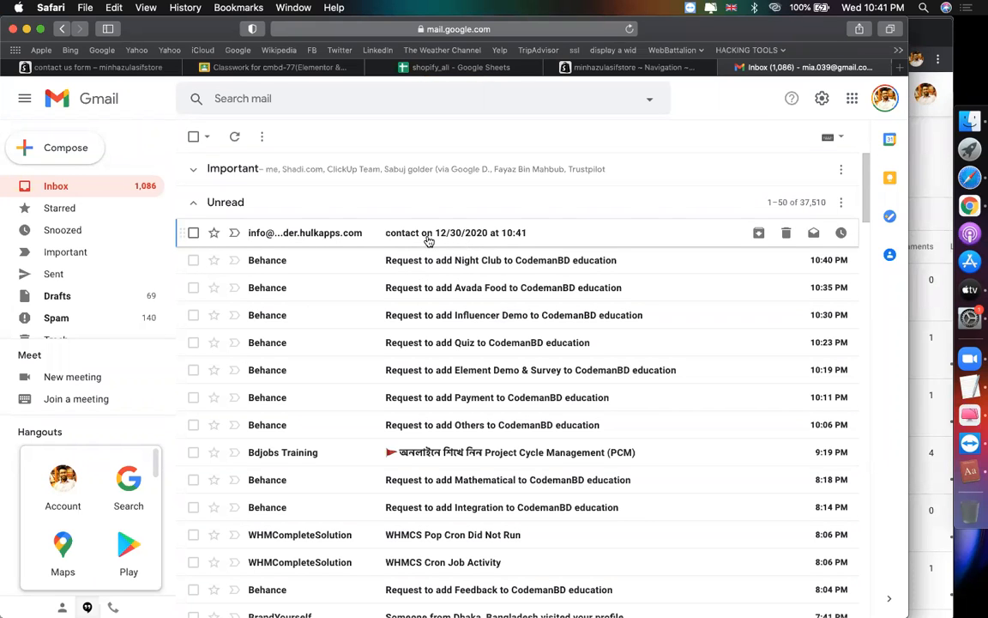
click(449, 239)
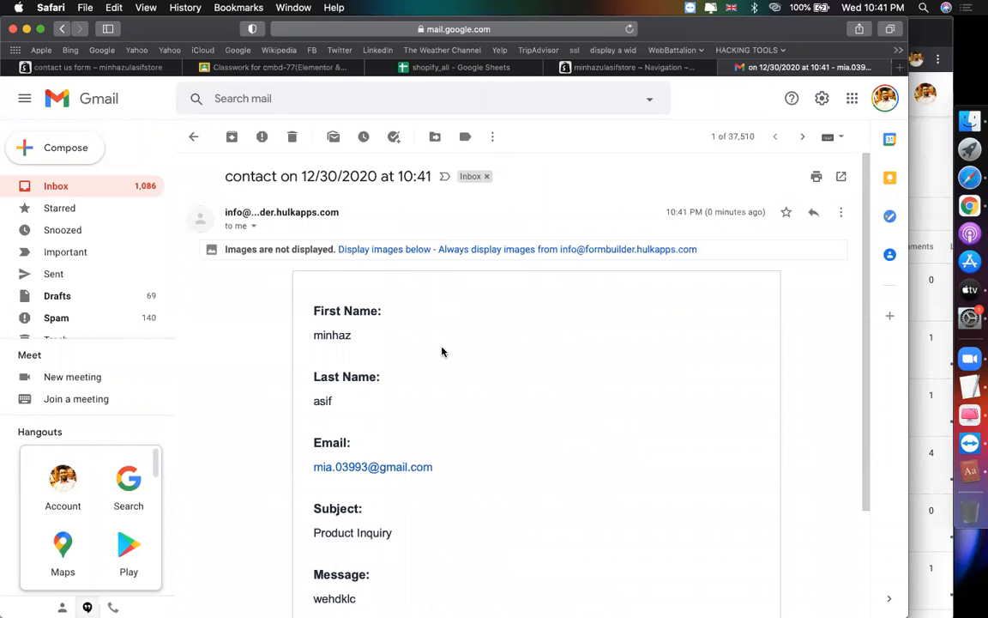
scroll(335, 375, down, 3)
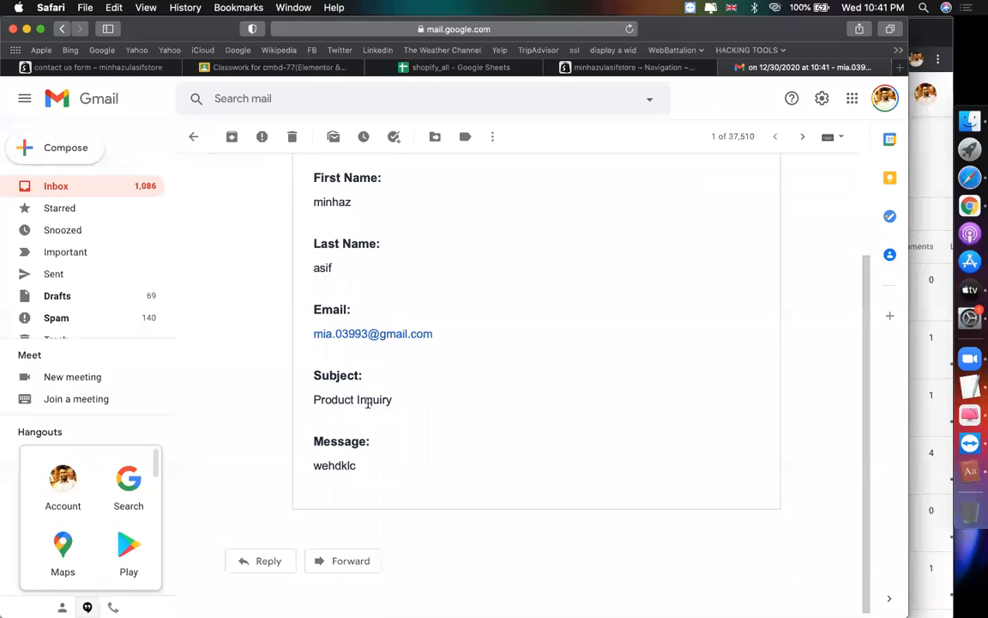
scroll(337, 484, up, 3)
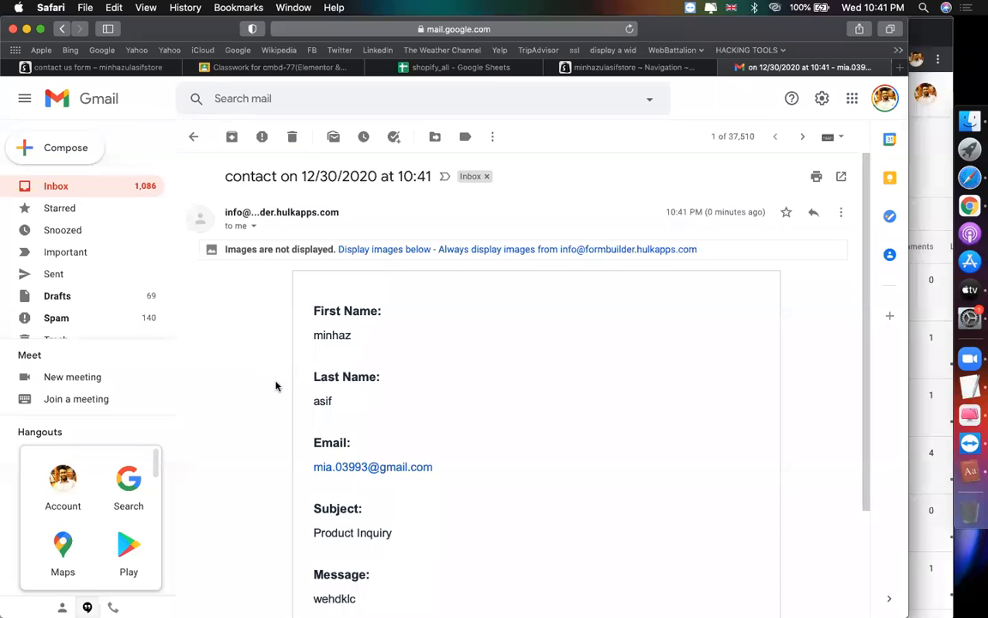
Step: Return to the contact us form tab and check the successful-submission message above the emptied fields
click(128, 68)
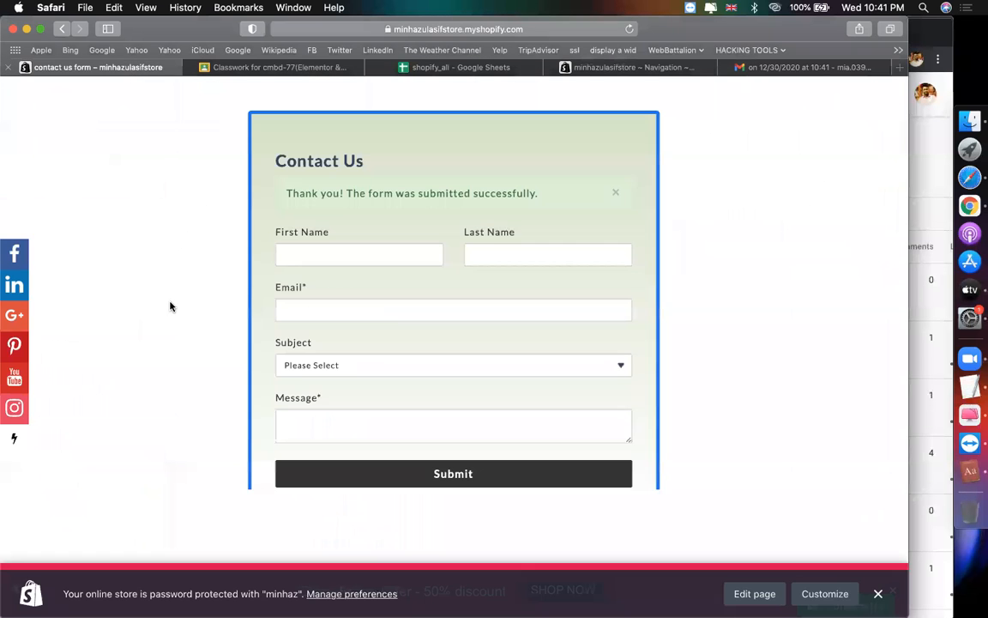
scroll(170, 314, down, 2)
scroll(169, 314, up, 6)
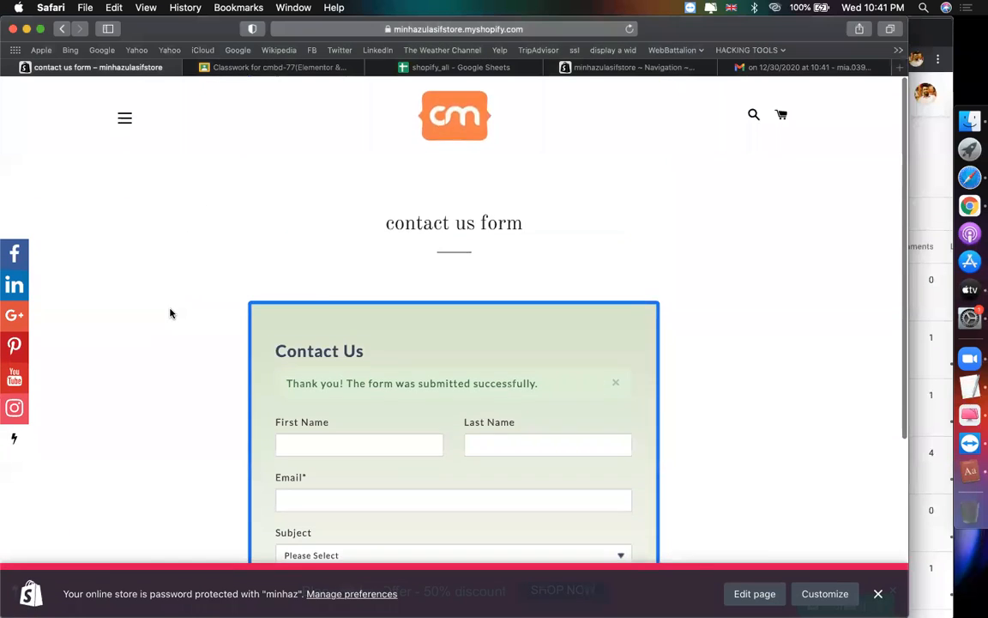
scroll(169, 314, down, 6)
scroll(170, 314, up, 4)
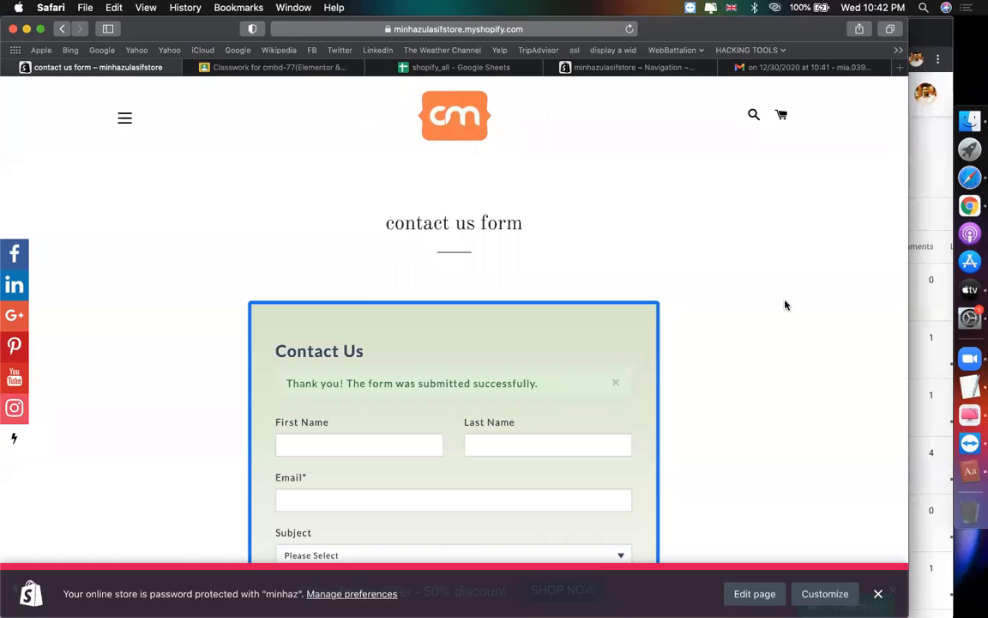
scroll(690, 369, down, 3)
scroll(690, 370, up, 3)
scroll(689, 370, down, 4)
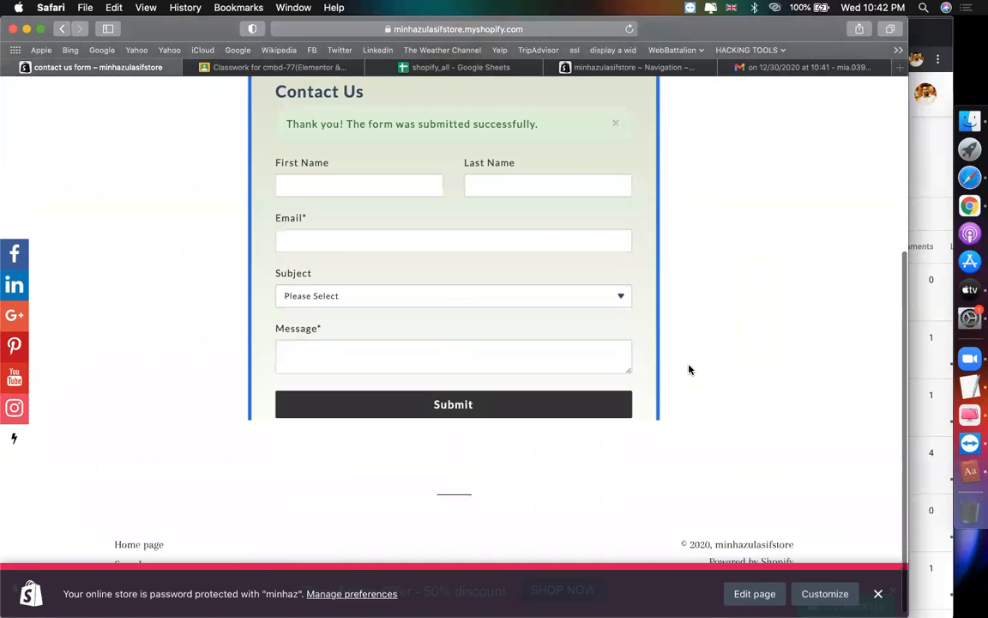
scroll(749, 351, up, 3)
scroll(749, 351, down, 2)
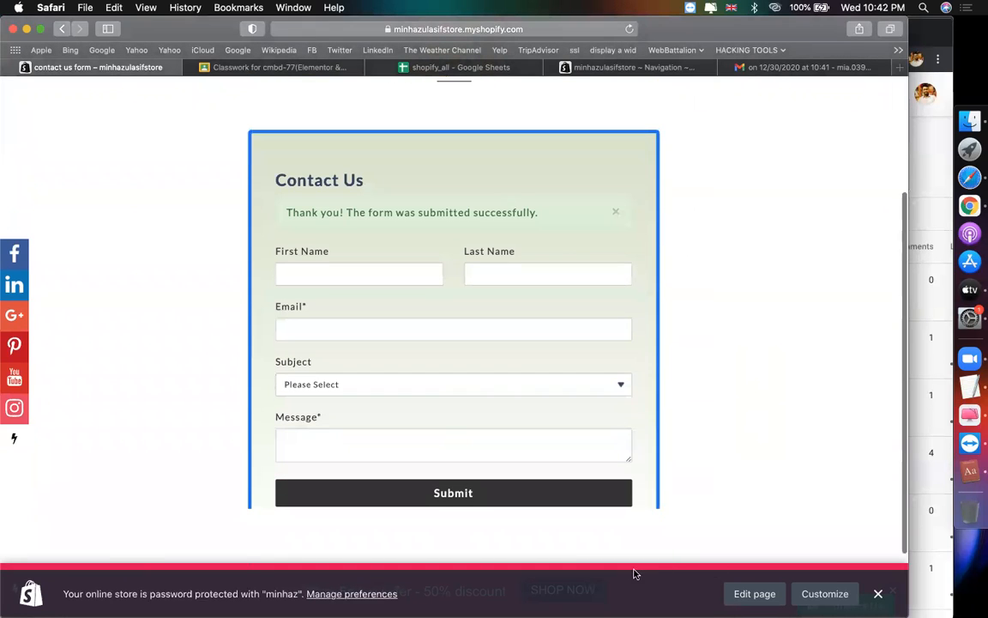